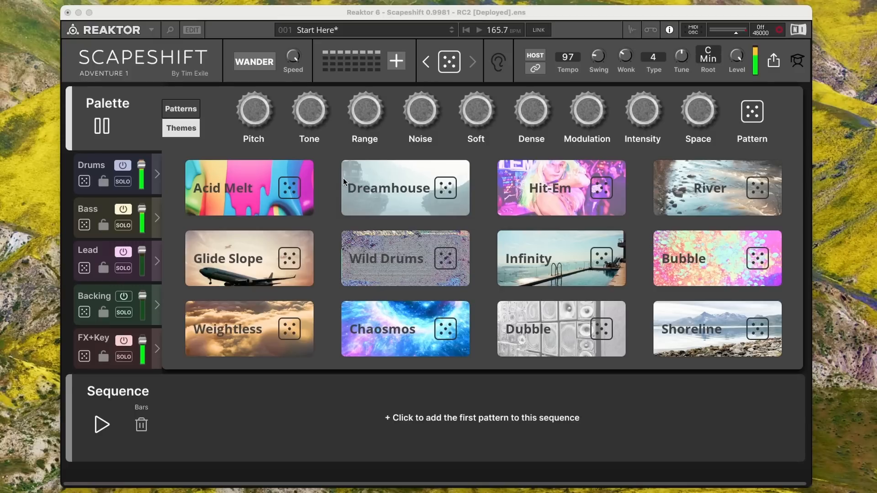
# - Look through the Drums, Bass, Lead and Backing channel pages, finishing on Drums
pyautogui.click(78, 168)
pyautogui.click(95, 222)
pyautogui.click(96, 254)
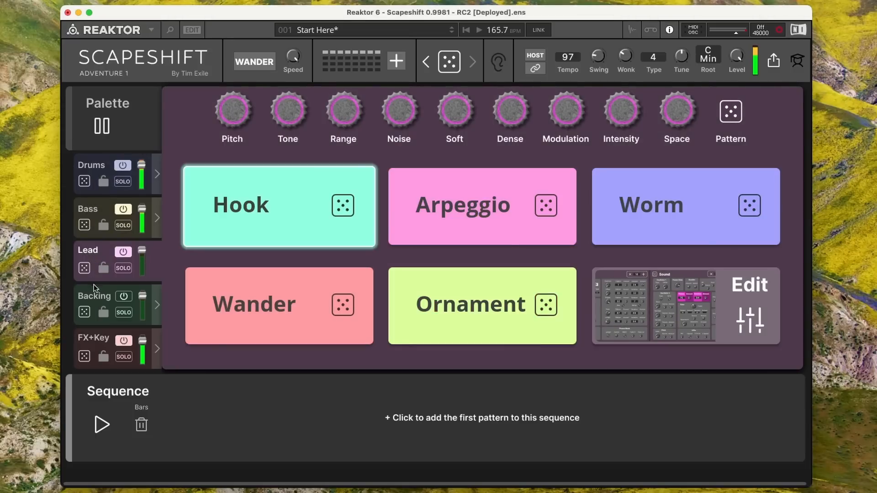
pyautogui.click(93, 296)
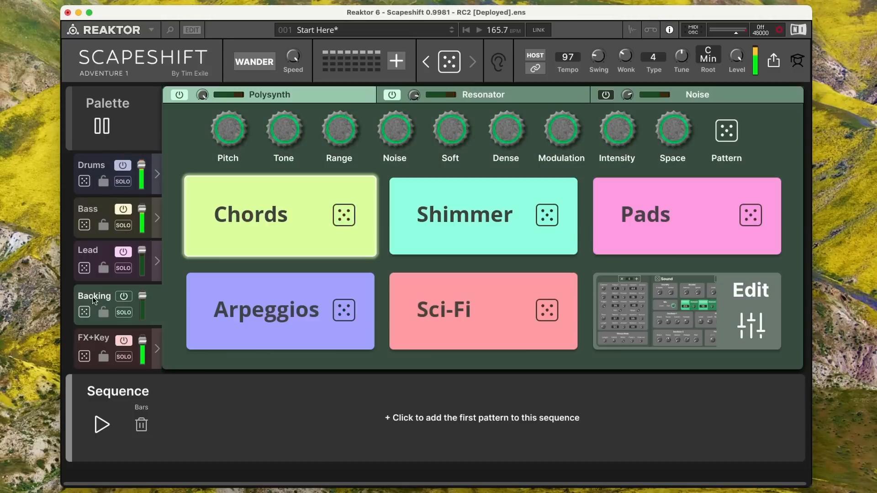
pyautogui.click(102, 167)
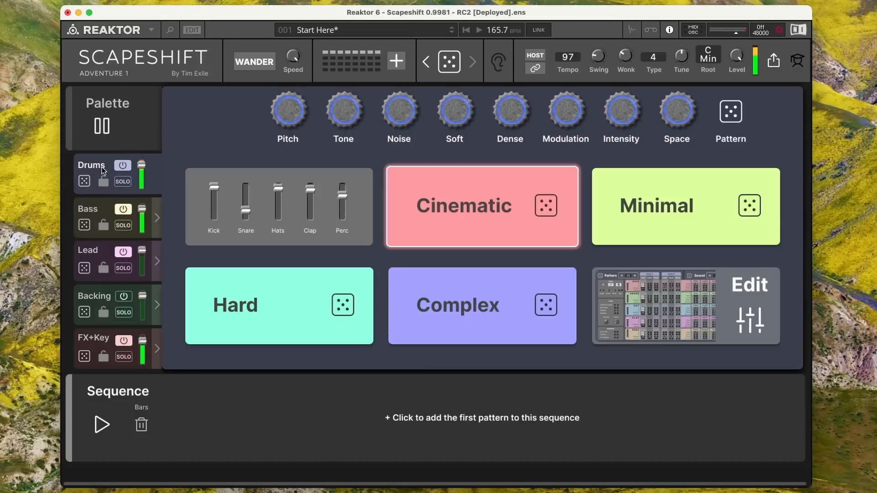
# - Turn on the audio engine and generate a new palette from the Acid Melt theme
pyautogui.click(440, 62)
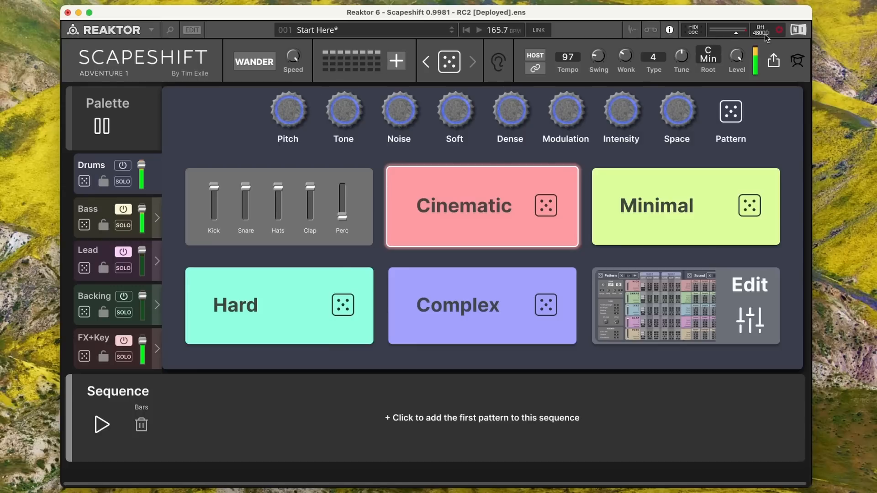
pyautogui.click(781, 31)
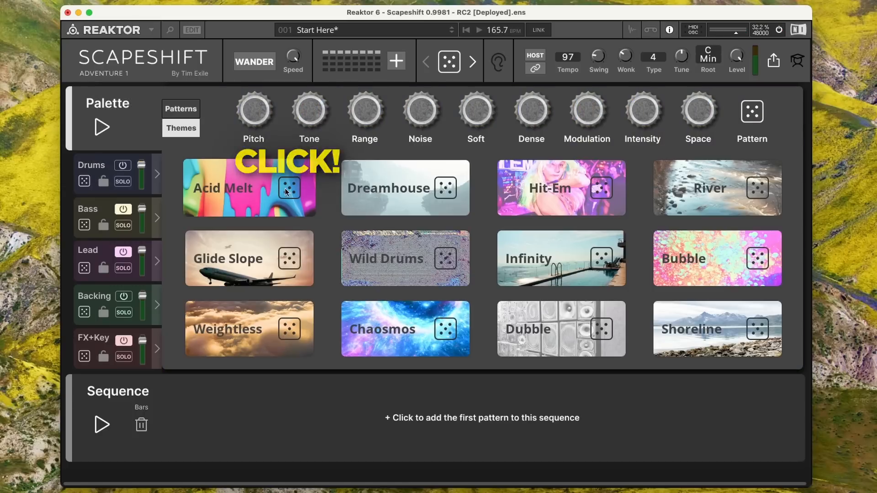
pyautogui.click(290, 188)
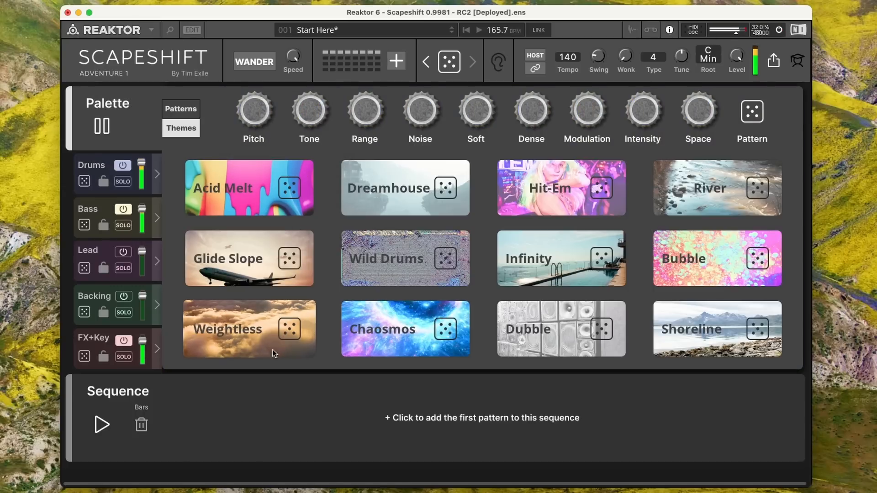
# - Turn on the Lead and Backing channels while looking through the individual channel pages
pyautogui.click(125, 253)
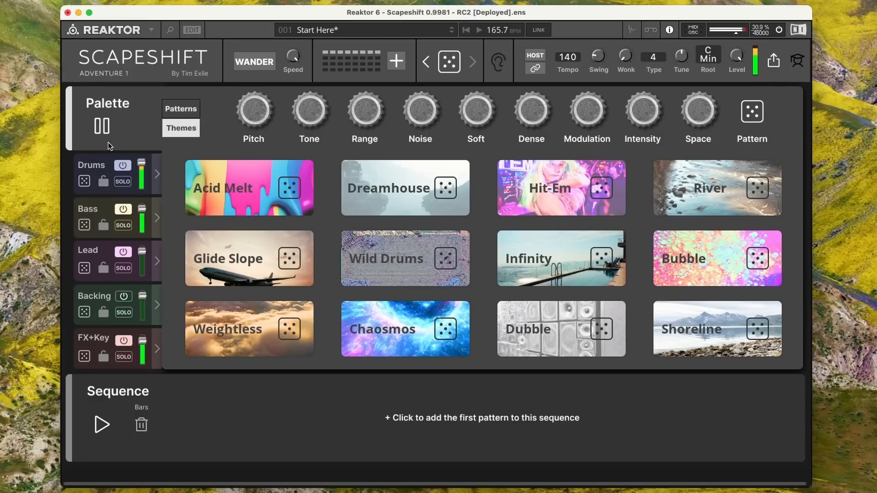
pyautogui.click(92, 168)
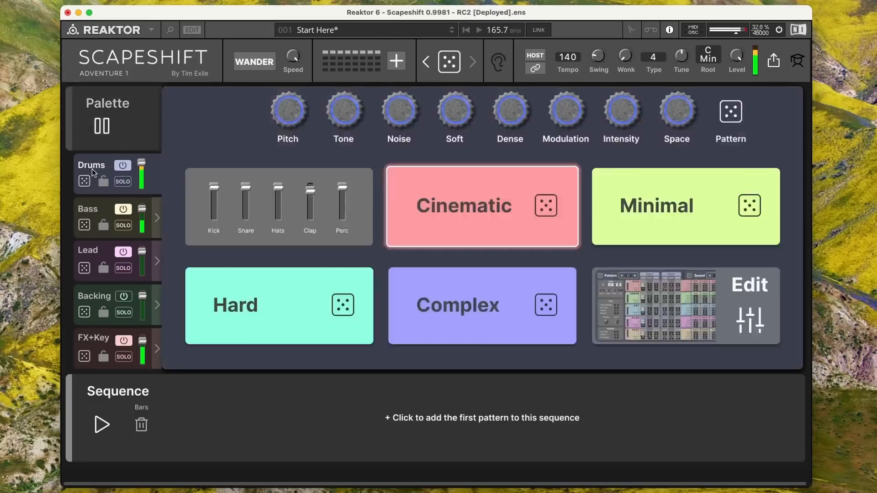
pyautogui.click(98, 209)
pyautogui.click(97, 253)
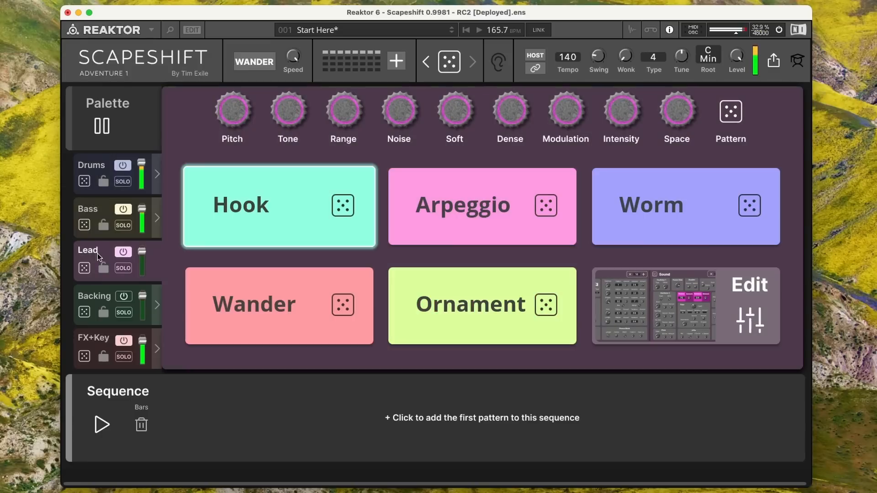
pyautogui.click(103, 296)
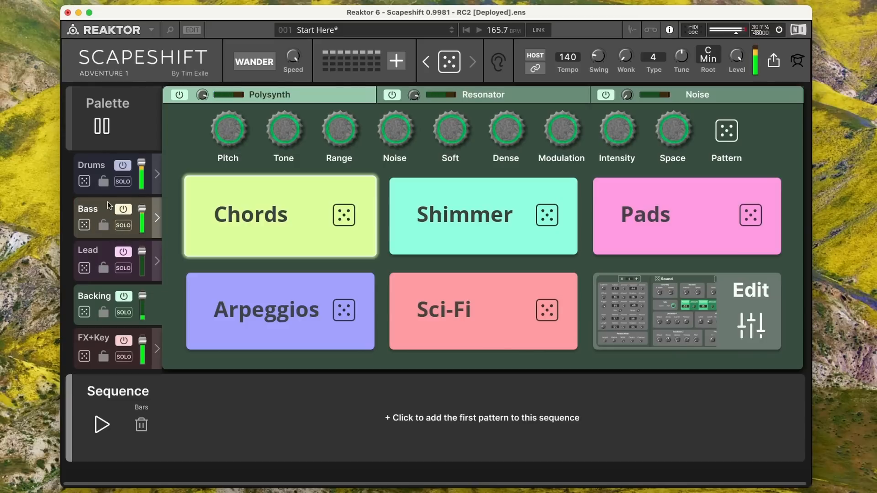
# - Look over the Drums and Bass pages and open the Lead channel's detailed pattern and sound editor
pyautogui.click(103, 165)
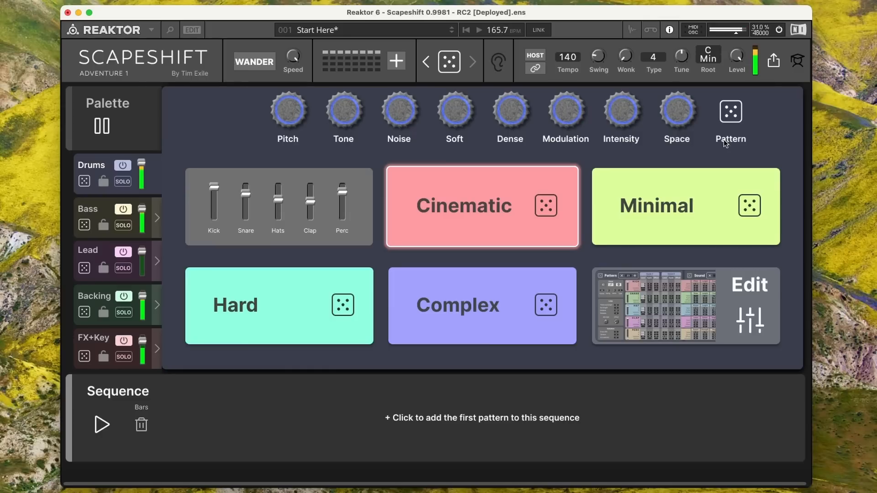
pyautogui.click(88, 206)
pyautogui.click(95, 256)
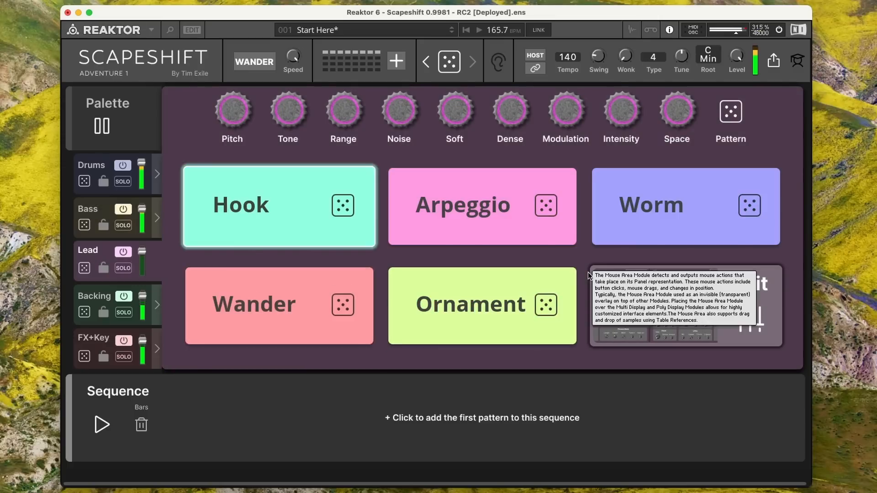
pyautogui.click(633, 285)
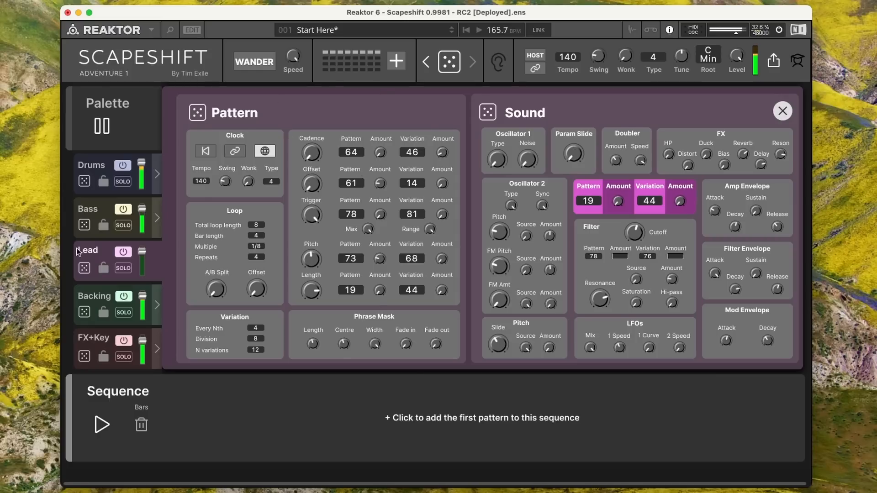
# - Open the Drums channel's detailed pattern and sound editor
pyautogui.click(87, 214)
pyautogui.click(99, 173)
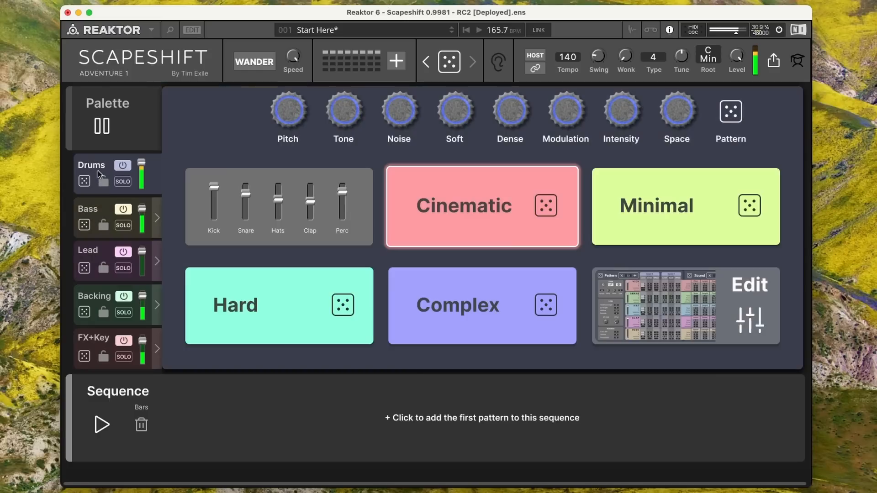
pyautogui.click(665, 289)
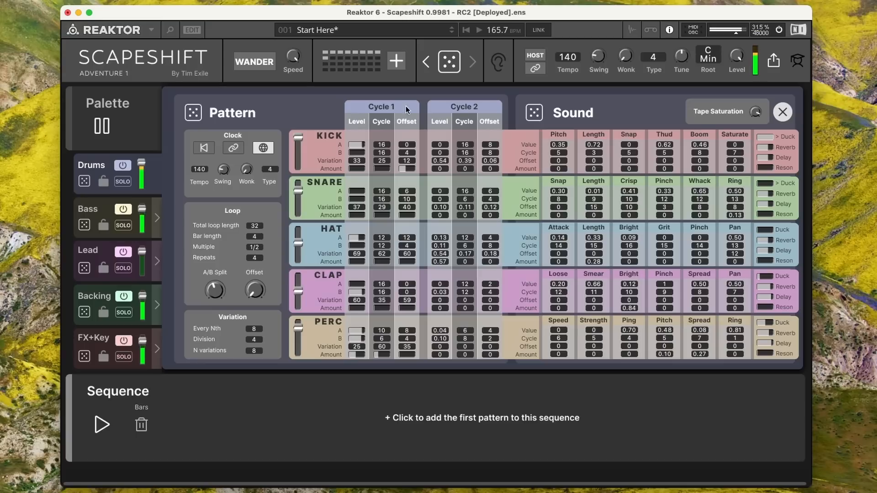
# - Vary the patch with Wander and select the second slot in the second row of the pattern grid
pyautogui.click(259, 65)
pyautogui.click(332, 58)
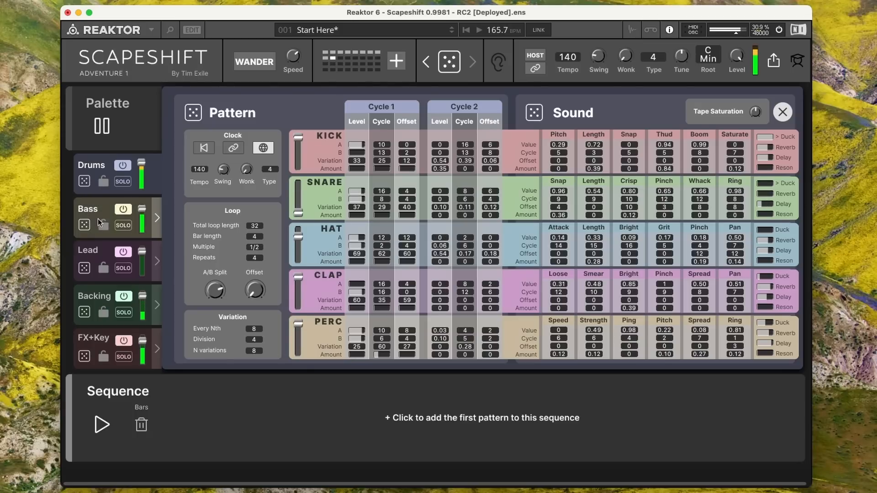
# - Return to the Palette themes and regenerate the sound with the Acid Melt theme's dice
pyautogui.click(99, 252)
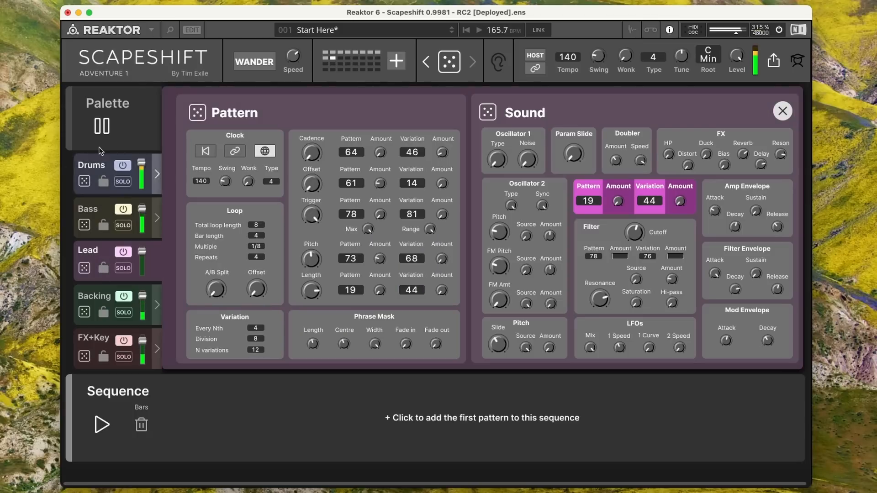
pyautogui.click(130, 123)
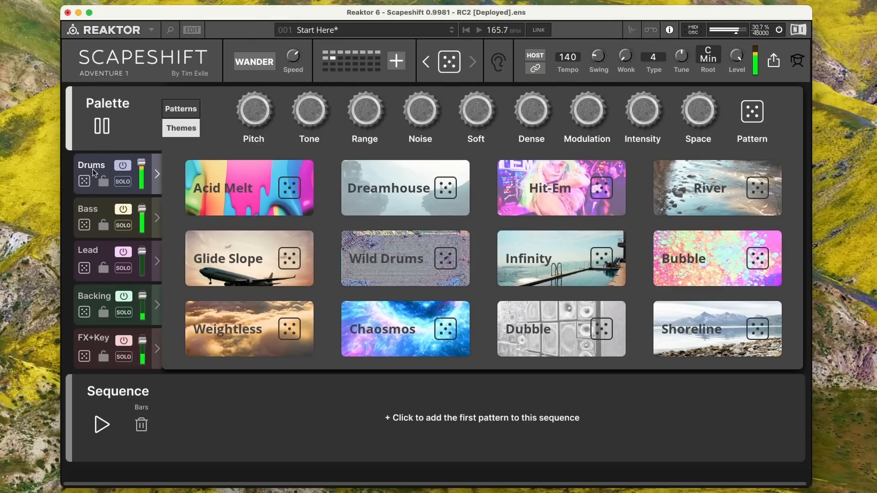
pyautogui.click(292, 187)
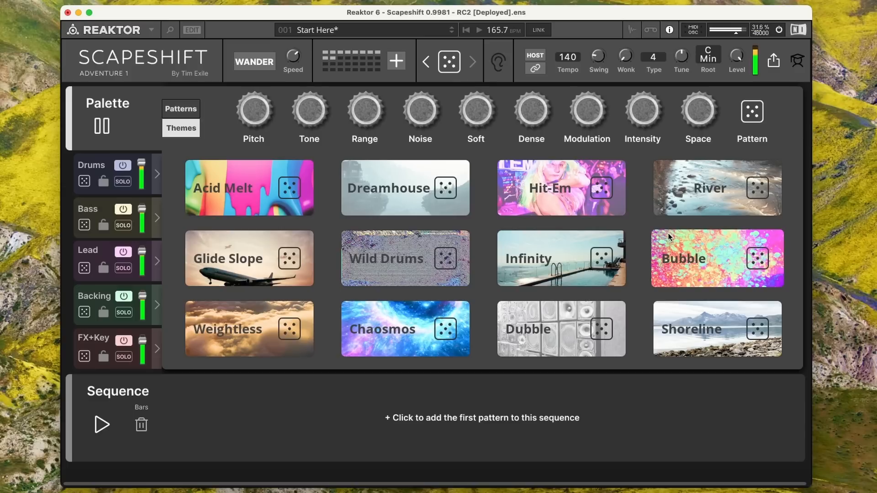
pyautogui.moveTo(307, 214)
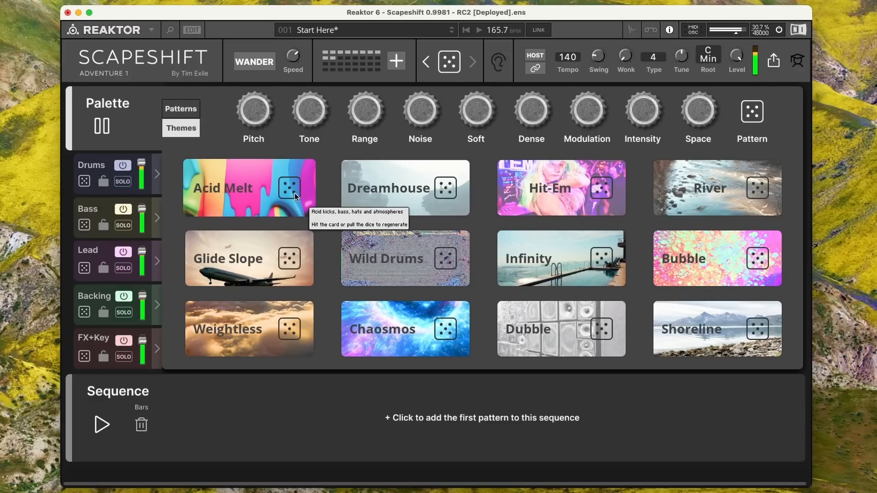
# - Raise the Tape saturation amount and turn the OTT amount to maximum in the FX+Key Mix settings
pyautogui.click(97, 171)
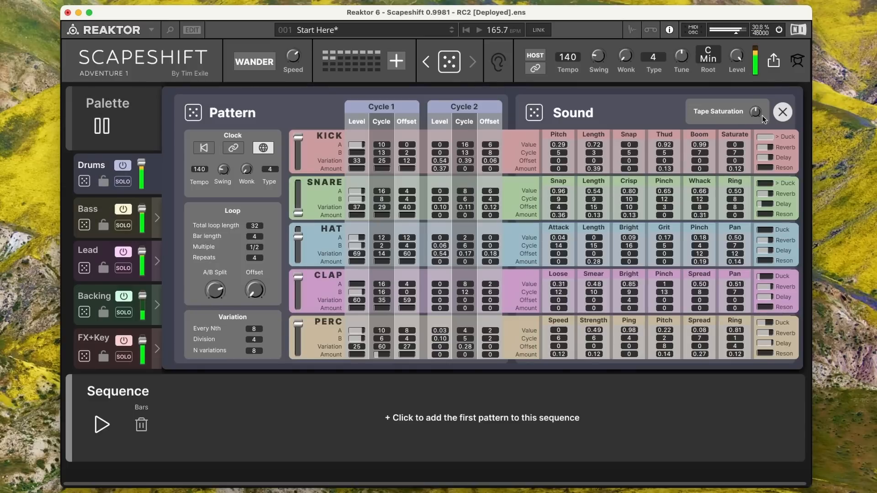
pyautogui.click(92, 337)
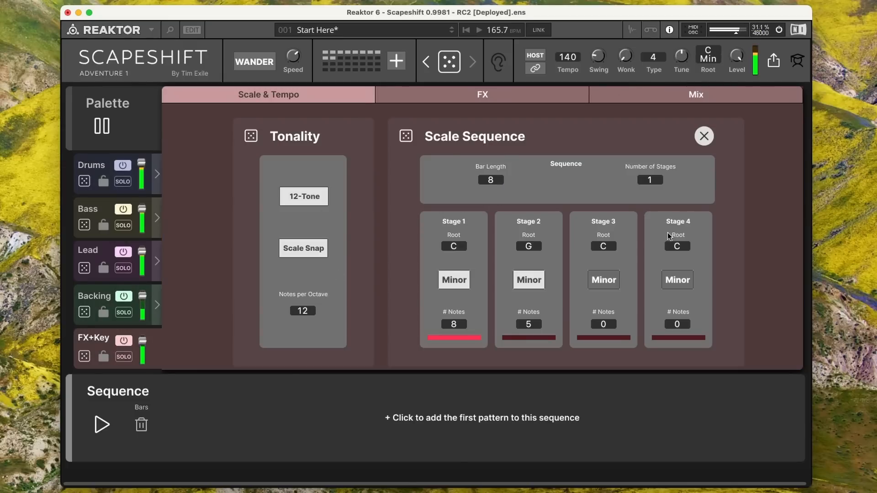
pyautogui.click(511, 96)
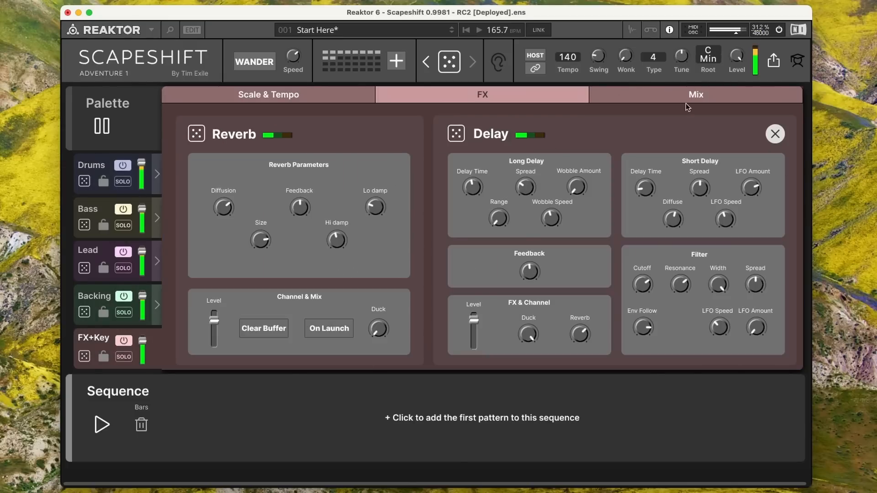
pyautogui.click(704, 95)
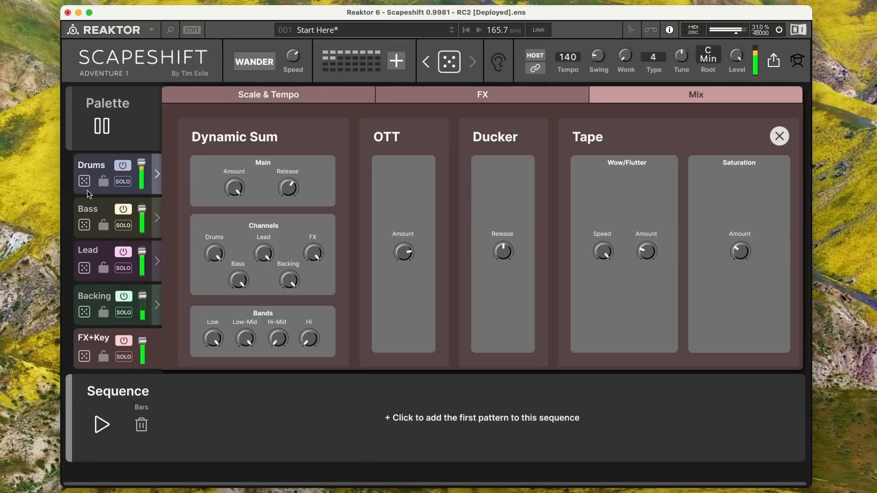
pyautogui.moveTo(732, 263); pyautogui.dragTo(749, 218)
pyautogui.moveTo(416, 254); pyautogui.dragTo(406, 210)
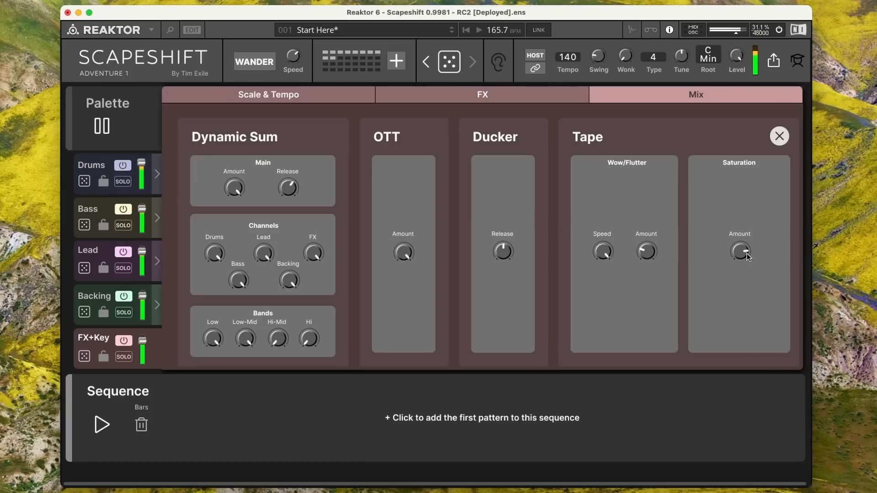
# - Close the Lead channel's detailed editor and regenerate the lead with the Hook preset's dice
pyautogui.click(93, 258)
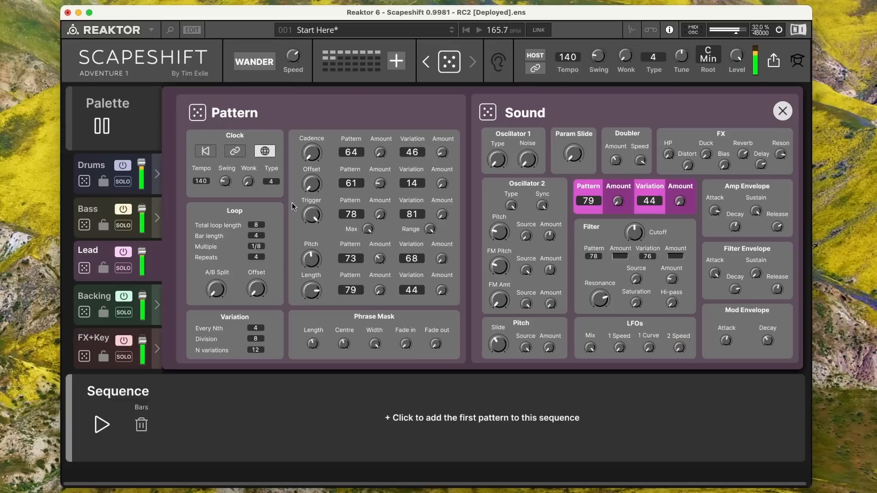
pyautogui.click(783, 111)
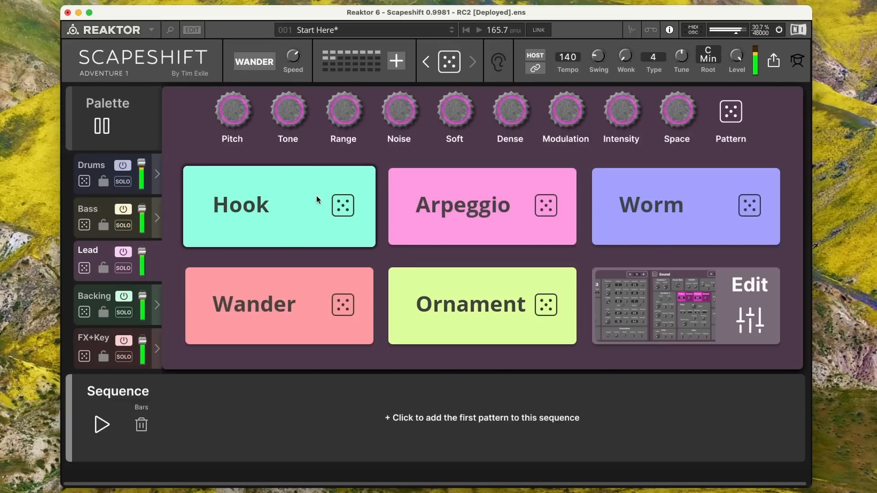
pyautogui.click(340, 204)
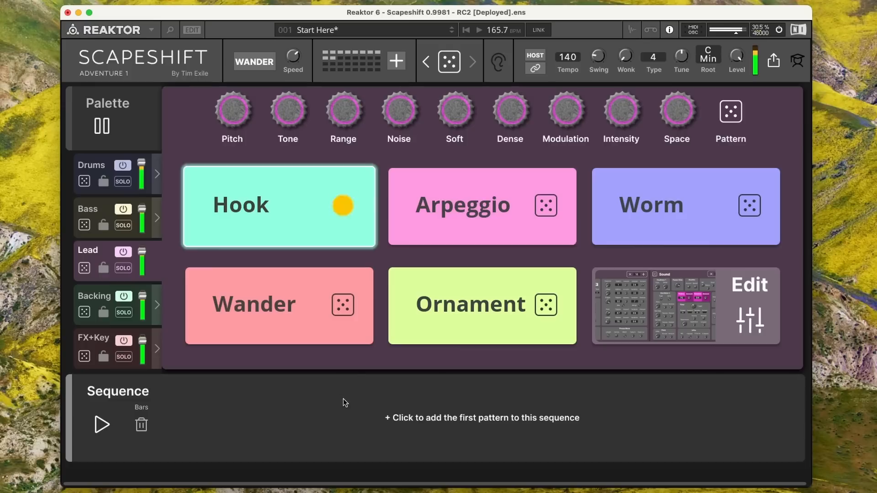
# - Close the Drums channel's detailed editor and regenerate the drums with the Complex preset's dice
pyautogui.click(107, 211)
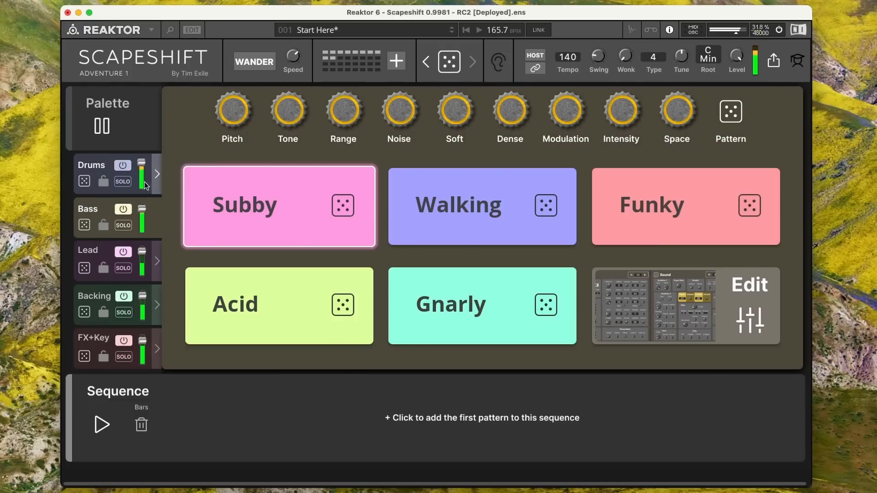
pyautogui.click(104, 171)
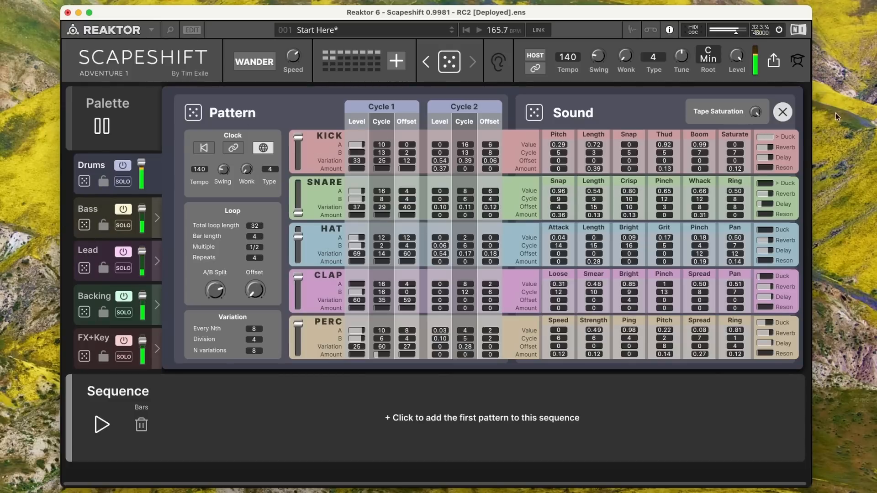
pyautogui.click(789, 112)
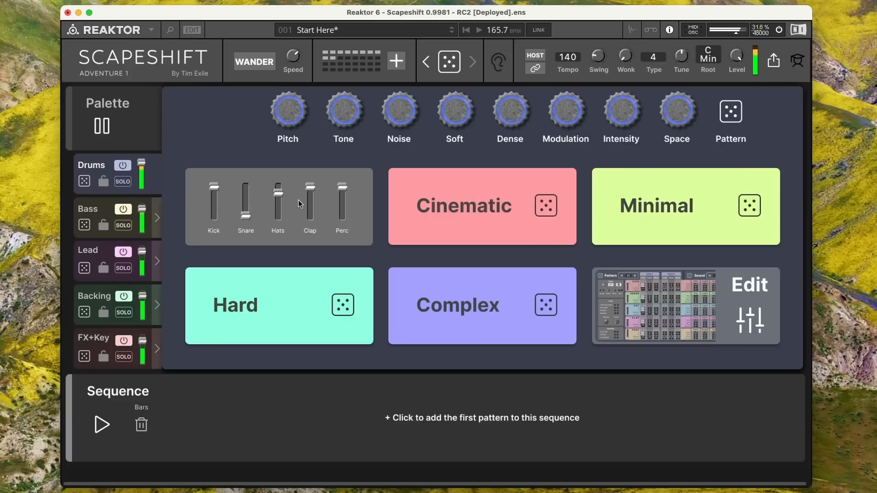
pyautogui.click(546, 305)
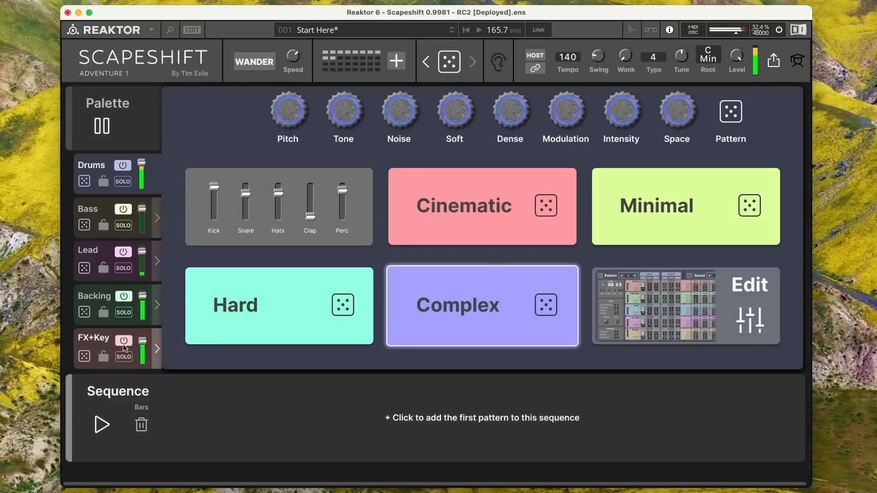
# - Show the Backing channel page and launch patterns 2 and 4 from the pattern grid
pyautogui.click(95, 298)
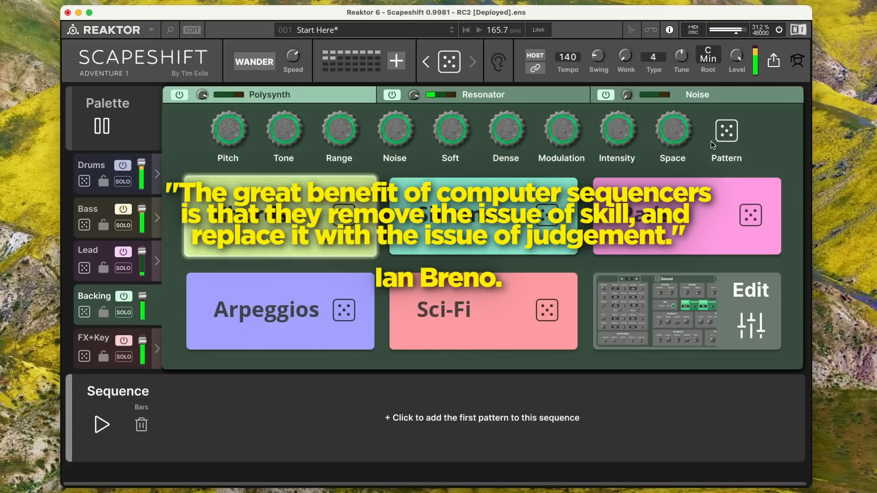
pyautogui.click(332, 53)
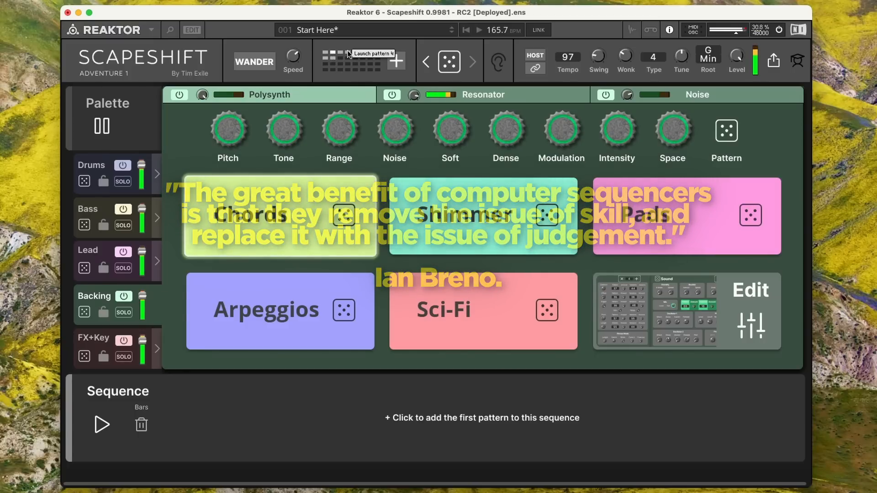
pyautogui.click(349, 53)
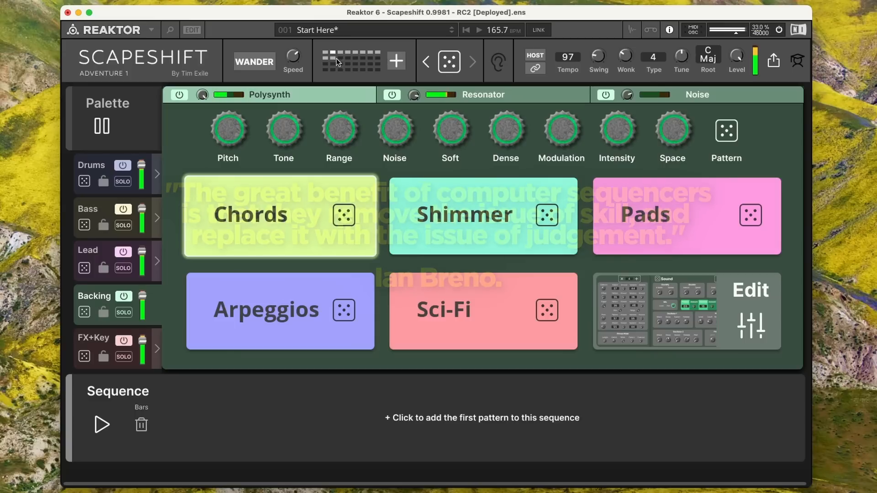
# - Launch another pattern from the first row of the pattern grid and open the Drums channel's detailed editor
pyautogui.click(343, 53)
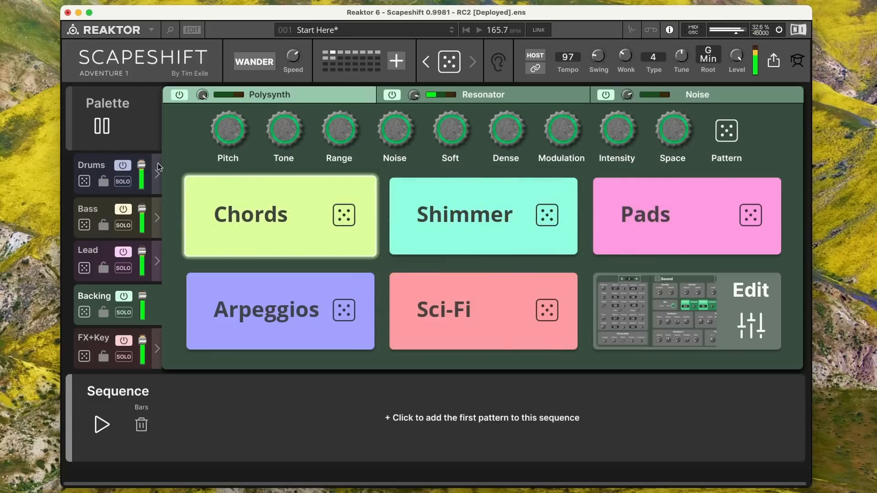
pyautogui.click(87, 170)
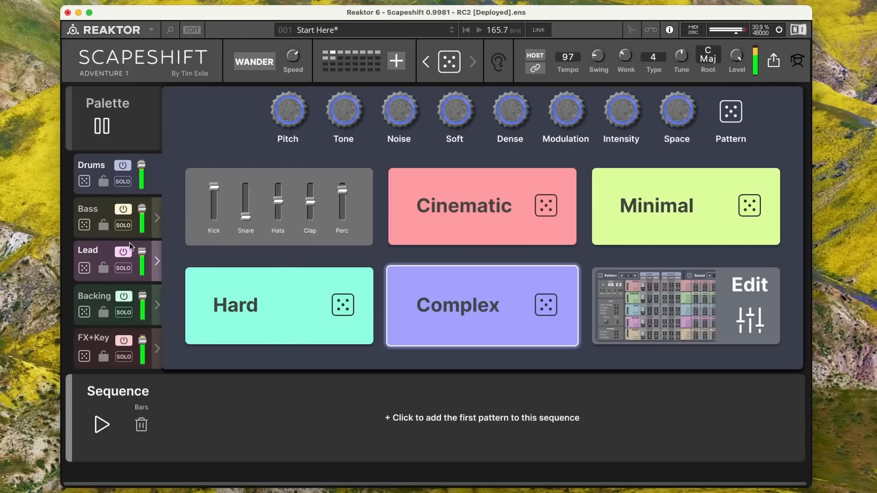
pyautogui.click(157, 175)
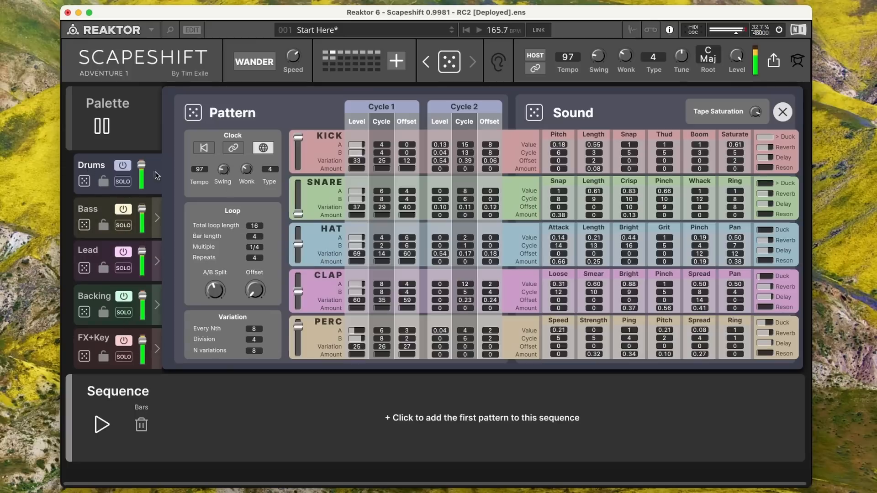
# - Close the Drums channel's detailed editor and raise the snare, hats, clap and perc levels to maximum
pyautogui.click(89, 162)
pyautogui.moveTo(244, 216); pyautogui.dragTo(246, 104)
pyautogui.moveTo(278, 201); pyautogui.dragTo(298, 126)
pyautogui.moveTo(343, 188); pyautogui.dragTo(351, 157)
pyautogui.moveTo(404, 116); pyautogui.dragTo(413, 69)
pyautogui.click(90, 201)
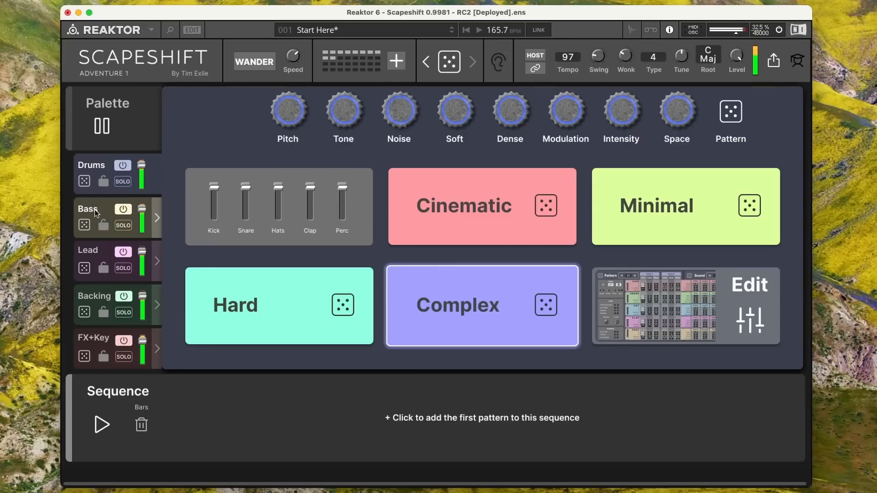
pyautogui.click(95, 253)
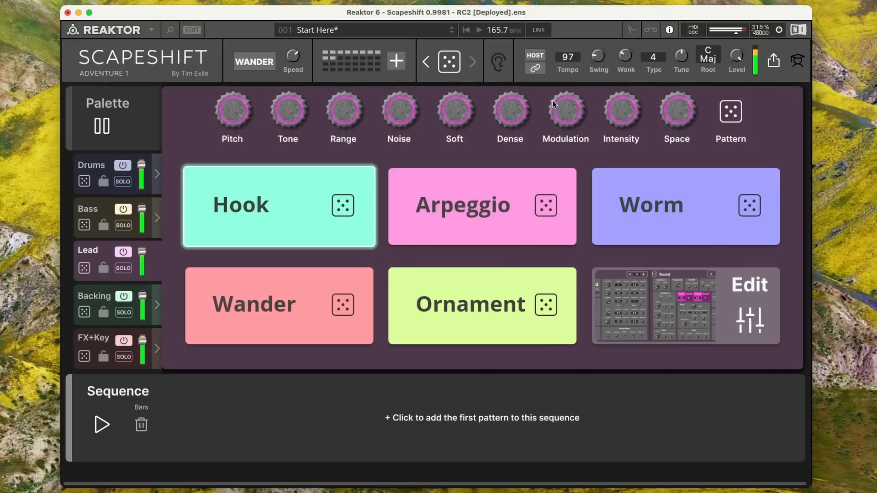
pyautogui.click(97, 179)
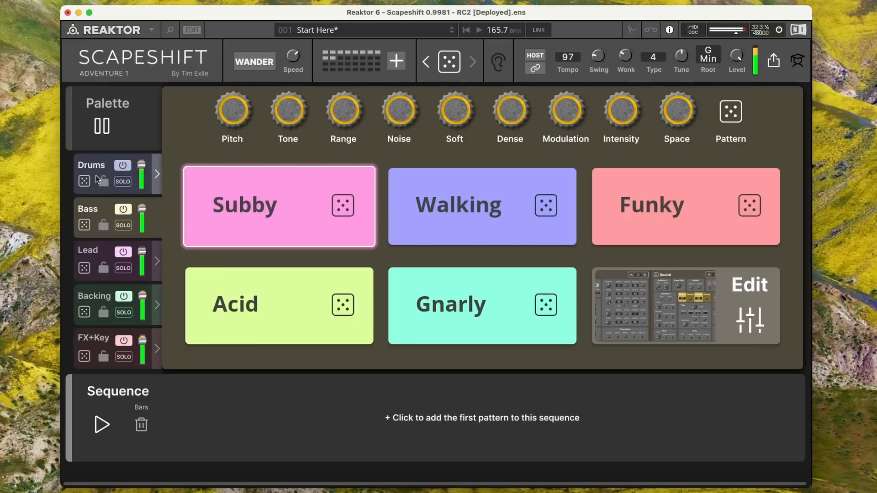
pyautogui.click(107, 165)
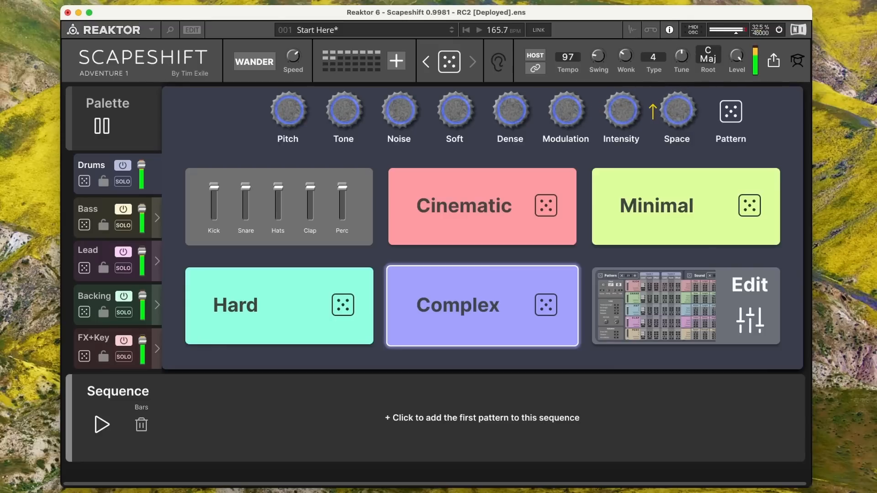
# - Switch the Drums channel off, show the Bass channel page and switch the drums back on
pyautogui.click(123, 164)
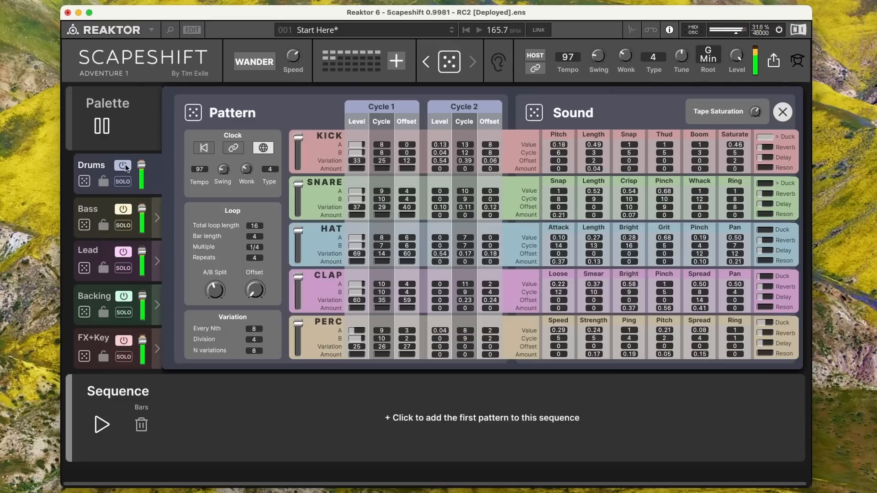
pyautogui.click(106, 213)
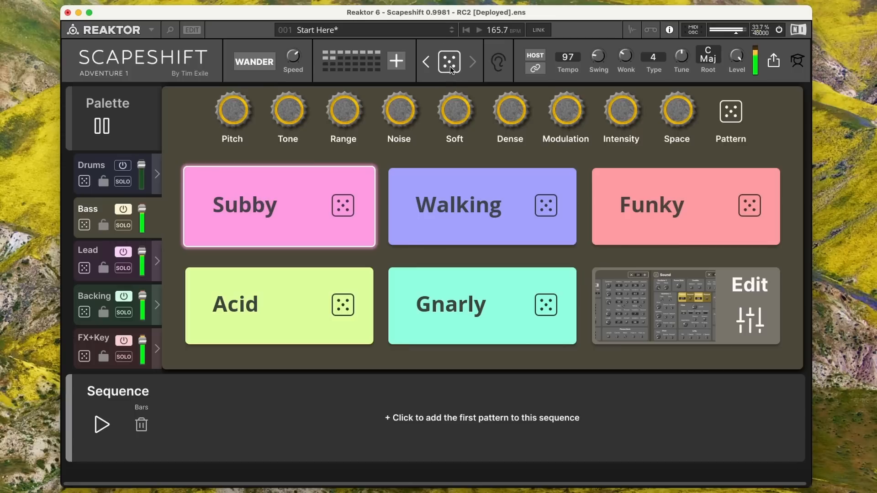
pyautogui.click(123, 167)
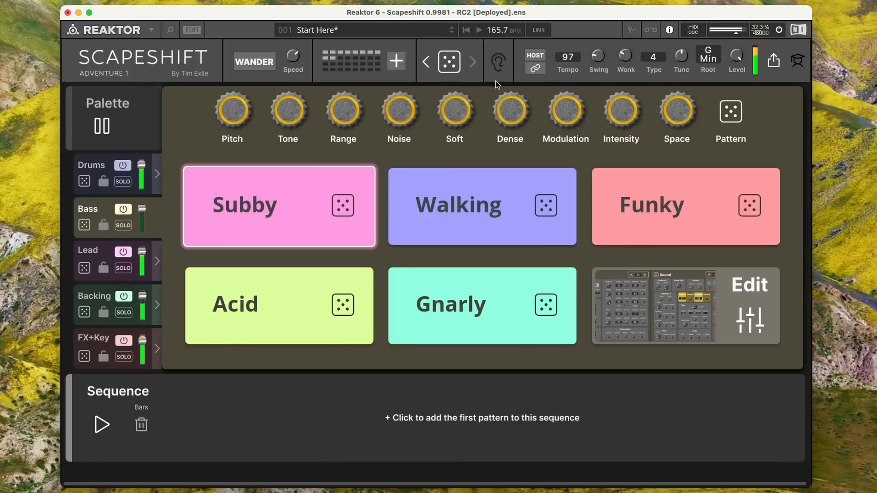
# - Toggle Wander and regenerate the lead with the Arpeggio preset's dice
pyautogui.click(95, 170)
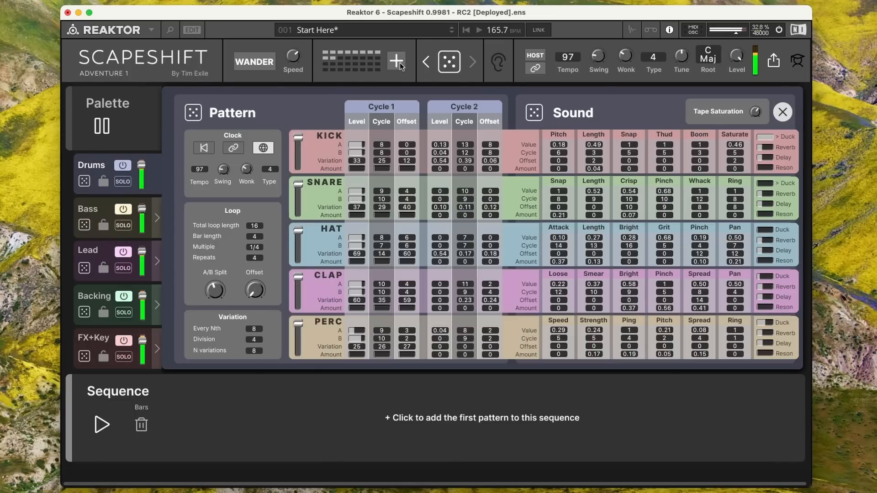
pyautogui.click(270, 63)
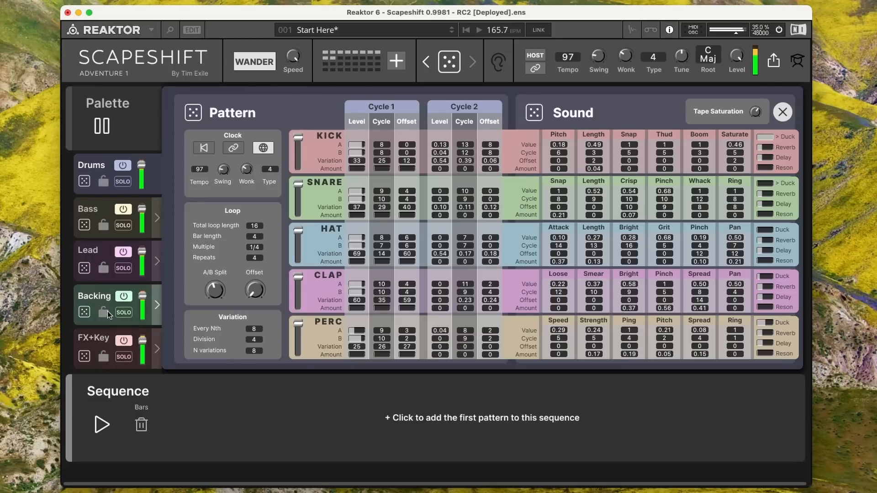
pyautogui.click(100, 262)
pyautogui.click(551, 204)
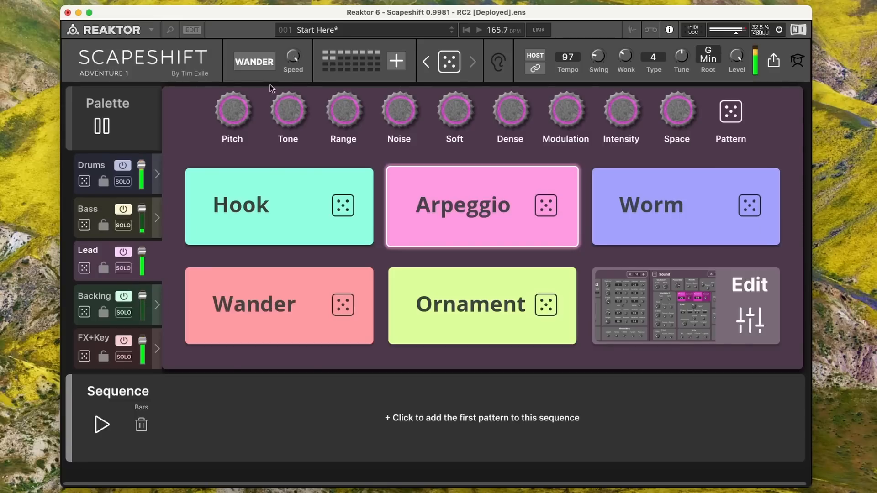
# - Regenerate the drums with the Complex preset's dice and raise the snare, hats and clap levels
pyautogui.click(101, 174)
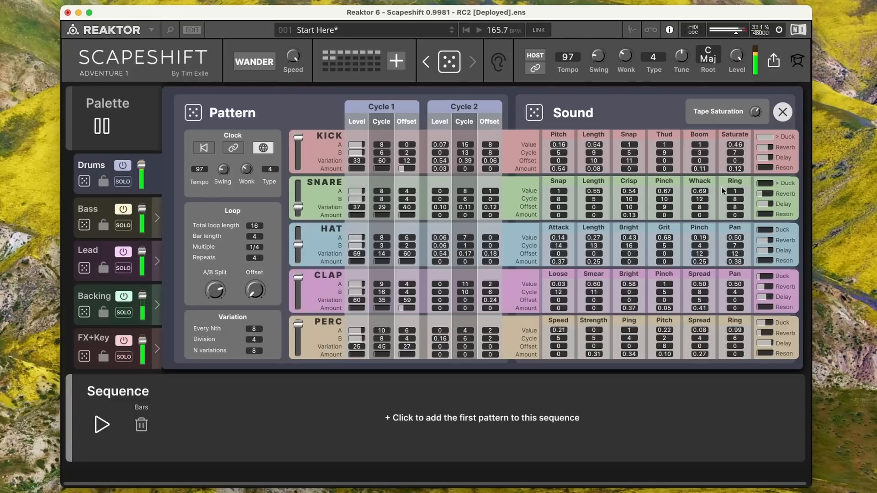
pyautogui.click(783, 112)
pyautogui.click(539, 305)
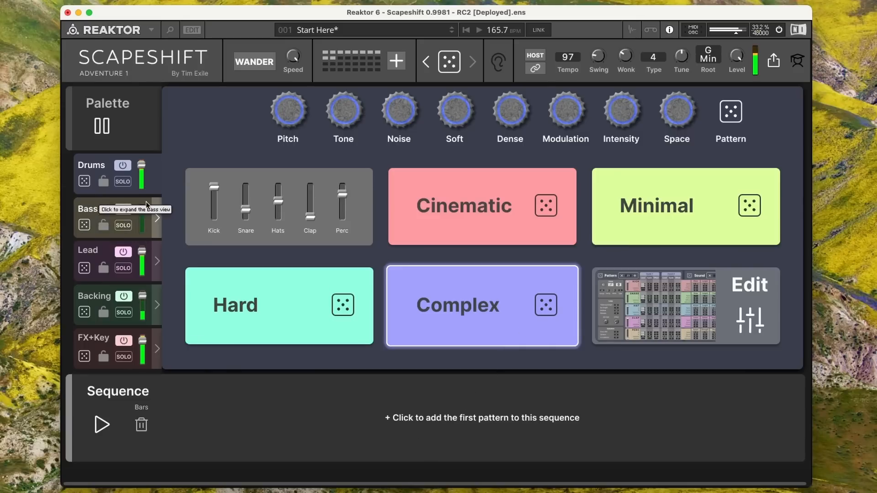
pyautogui.moveTo(241, 201); pyautogui.dragTo(245, 192)
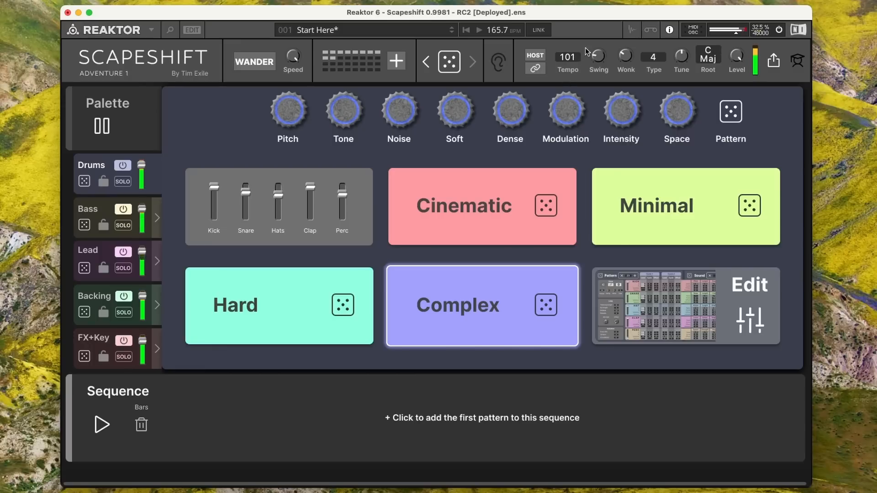
# - Set the global tempo to 165 and show the Lead channel page
pyautogui.moveTo(593, 41); pyautogui.dragTo(602, 18)
pyautogui.click(105, 265)
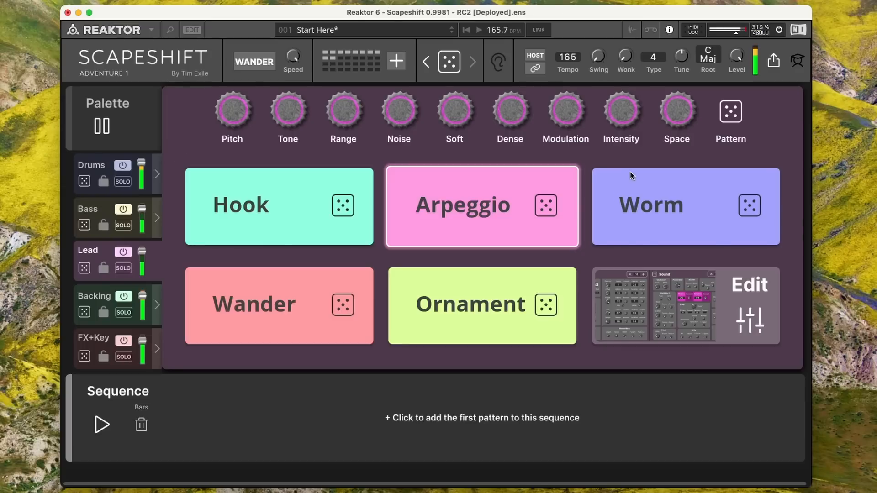
# - Open the Drums channel's detailed editor and raise the clap, hat and snare levels
pyautogui.click(101, 173)
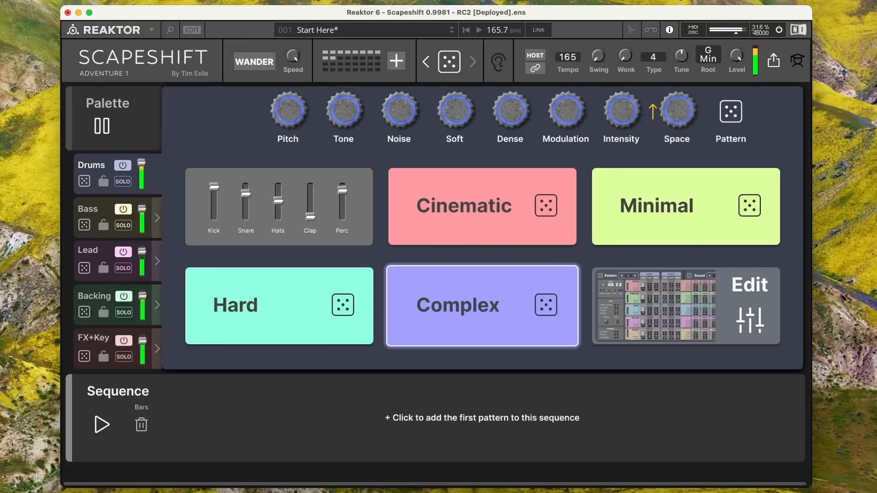
pyautogui.click(665, 320)
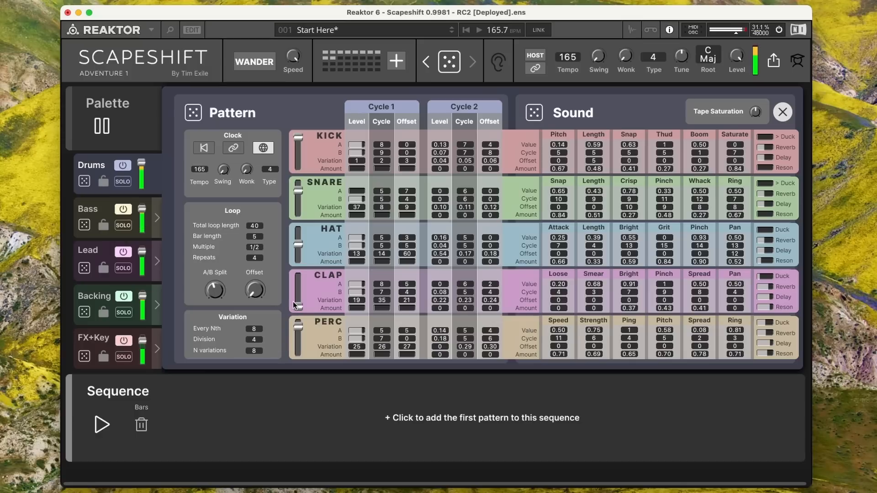
pyautogui.moveTo(300, 299); pyautogui.dragTo(301, 274)
pyautogui.moveTo(300, 247); pyautogui.dragTo(300, 231)
pyautogui.moveTo(296, 198); pyautogui.dragTo(304, 180)
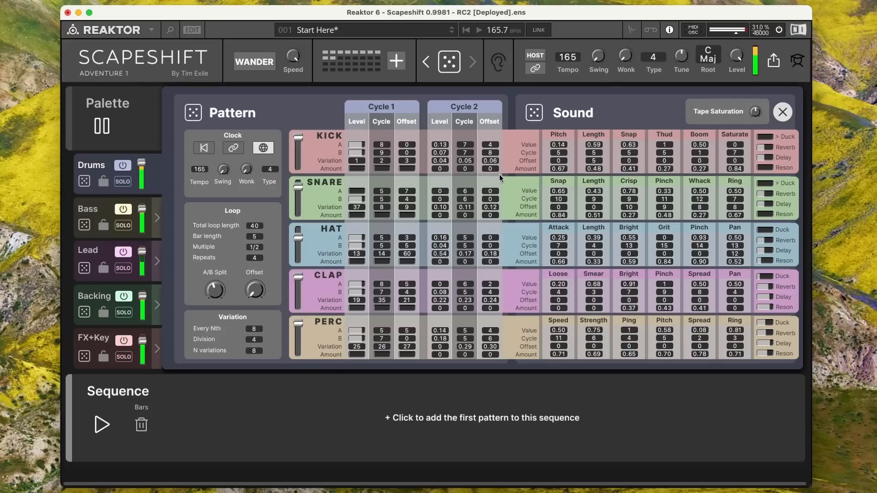
# - Switch off the Bass, Lead, Backing and FX+Key channels and show the Drums channel's detailed editor
pyautogui.click(125, 255)
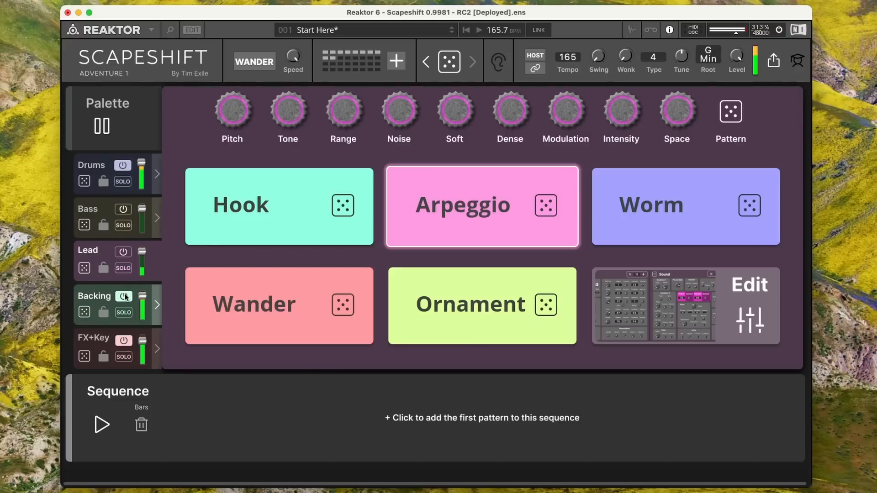
pyautogui.click(109, 161)
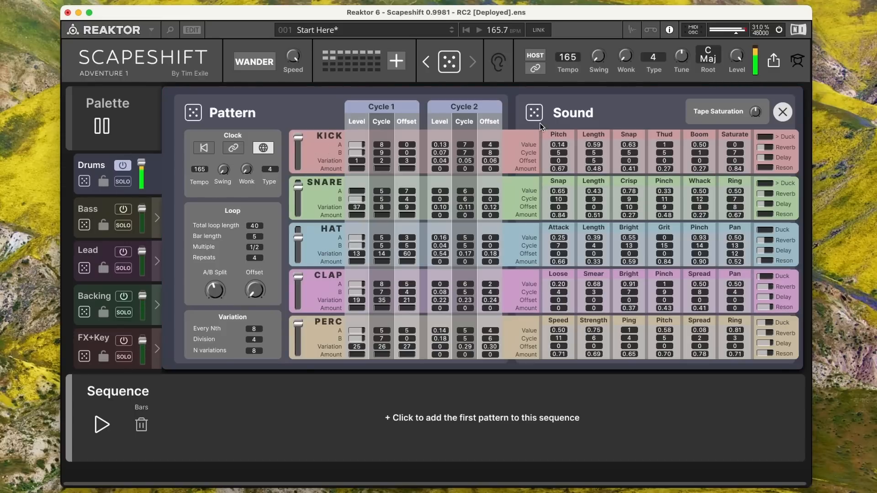
# - Regenerate the drum pattern with its dice, adjust the drum loop's Offset and close the detailed editor
pyautogui.click(192, 118)
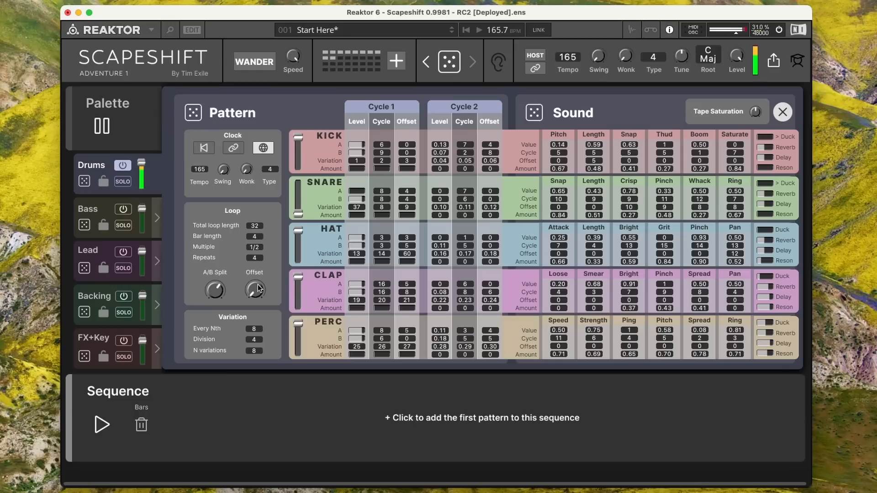
pyautogui.moveTo(258, 247); pyautogui.dragTo(246, 373)
pyautogui.click(783, 112)
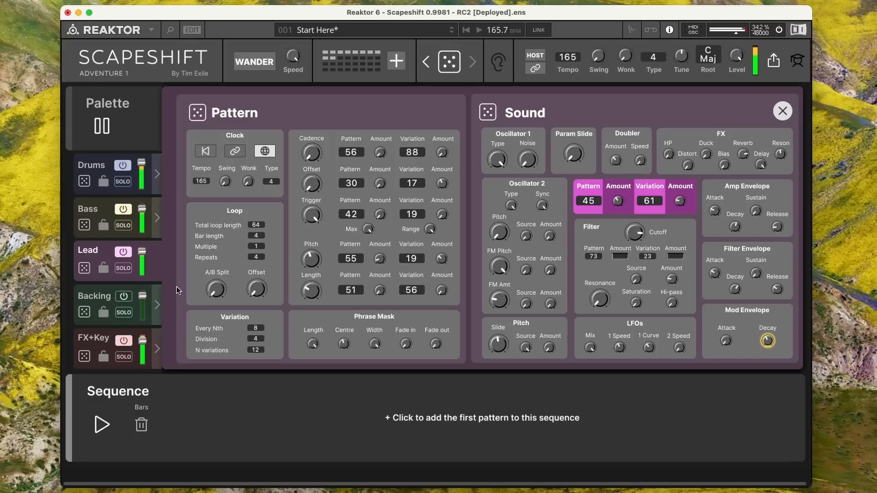
# - Switch the Backing channel back on and show its page
pyautogui.click(122, 297)
pyautogui.click(103, 302)
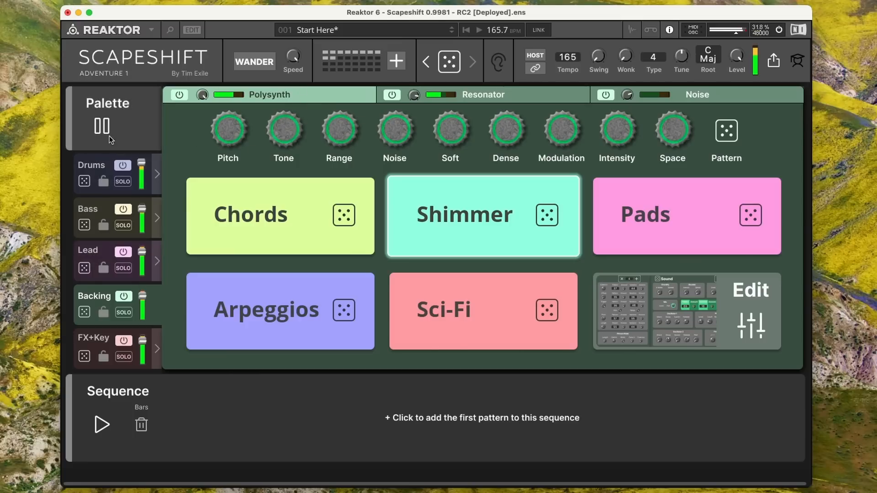
# - Regenerate the drum pattern and the drum sound with their separate dice in the Drums channel's detailed editor
pyautogui.click(99, 166)
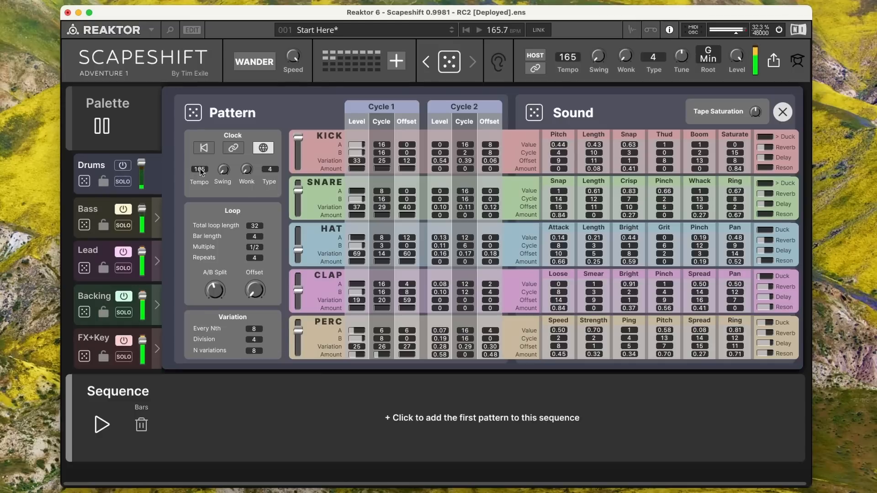
pyautogui.click(195, 113)
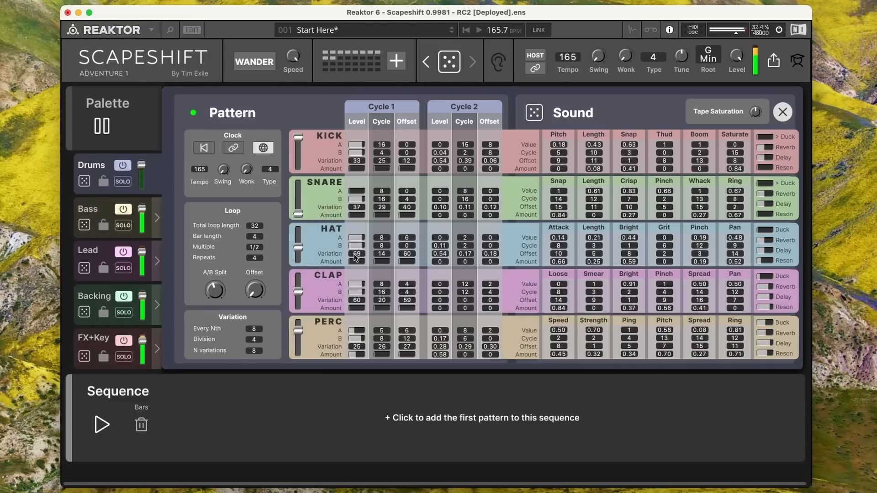
pyautogui.click(534, 113)
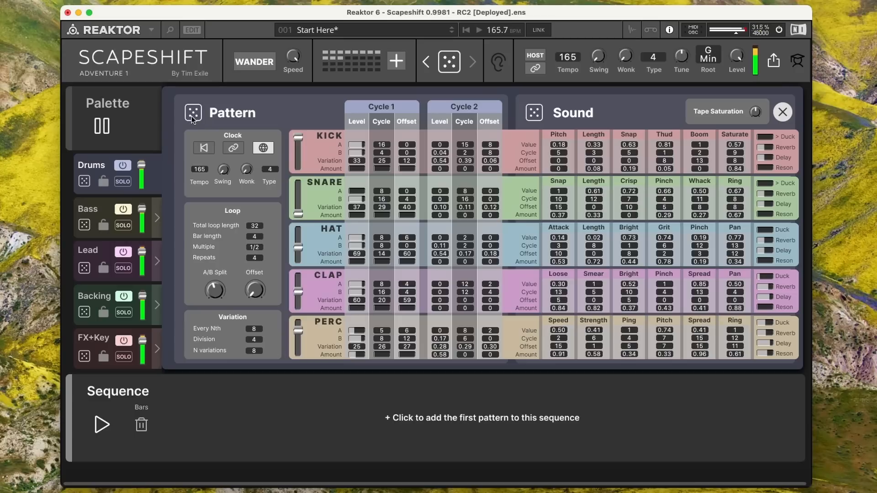
pyautogui.click(92, 254)
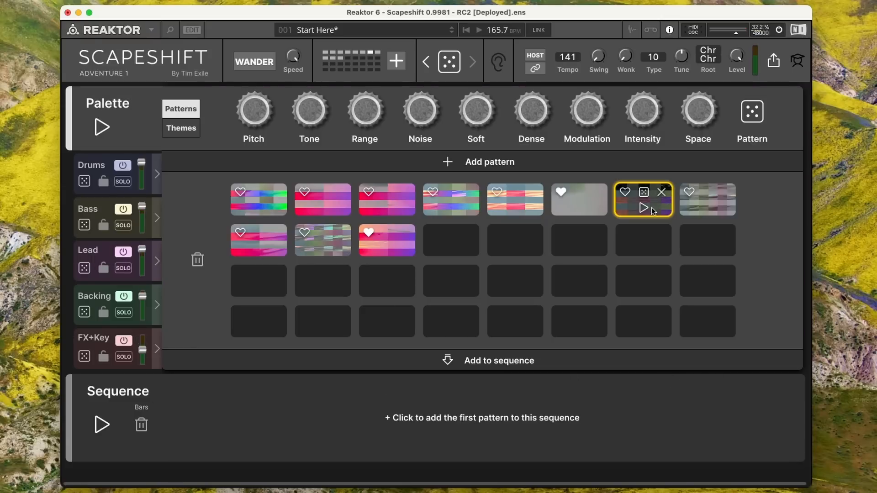
# - Launch the seventh and eighth palette patterns and add the eighth as the first pattern of the sequence
pyautogui.click(650, 209)
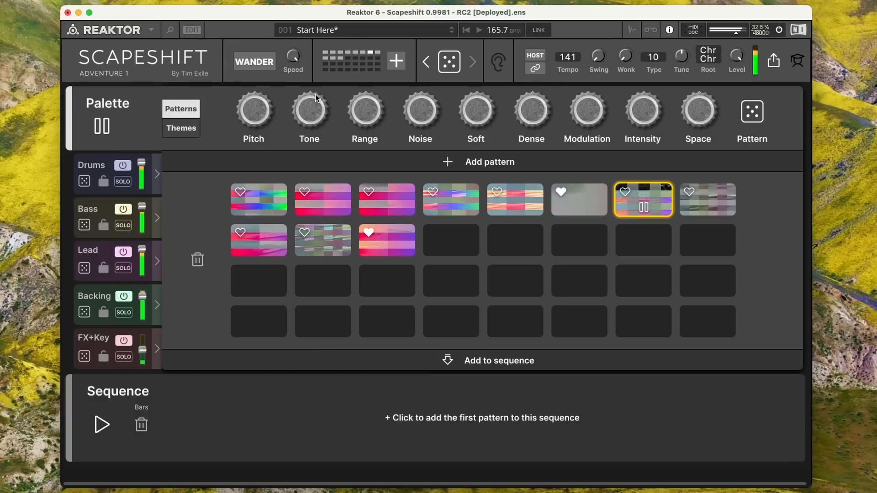
pyautogui.moveTo(725, 197)
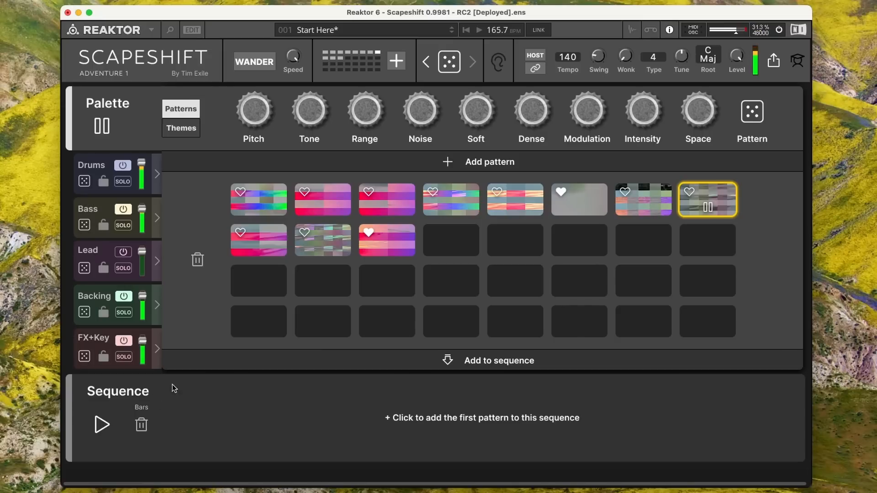
pyautogui.click(431, 416)
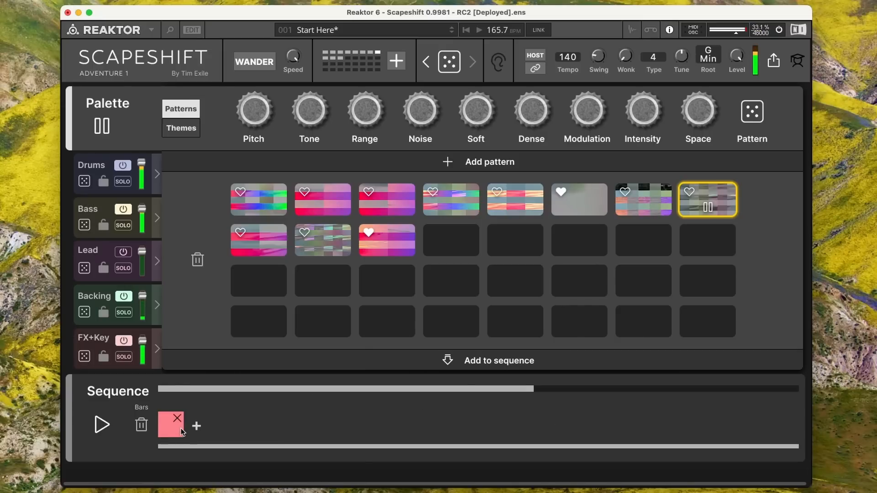
# - Try adding a second entry to the sequence and remove it again
pyautogui.click(464, 365)
pyautogui.moveTo(205, 424)
pyautogui.mouseDown()
pyautogui.moveTo(322, 424)
pyautogui.moveTo(198, 427)
pyautogui.mouseUp()
pyautogui.click(250, 419)
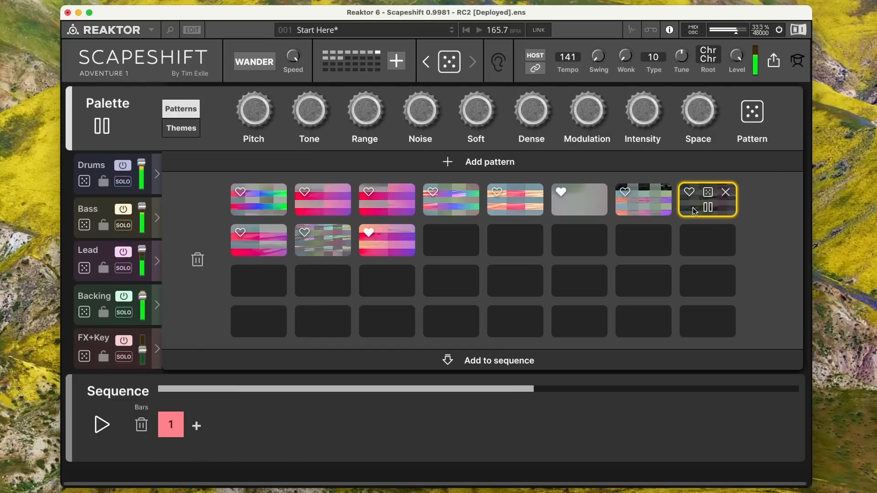
# - Launch the first pattern in the palette's second row, add it to the sequence and play the sequence
pyautogui.click(273, 245)
pyautogui.click(372, 362)
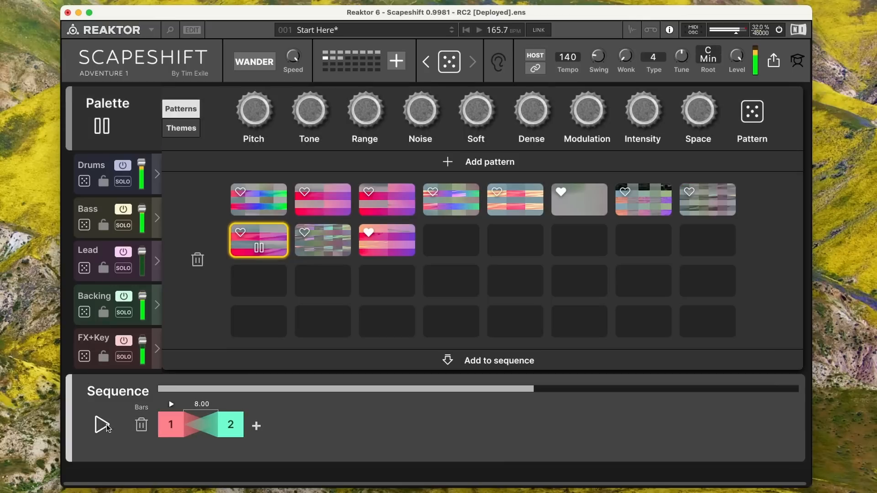
pyautogui.click(102, 425)
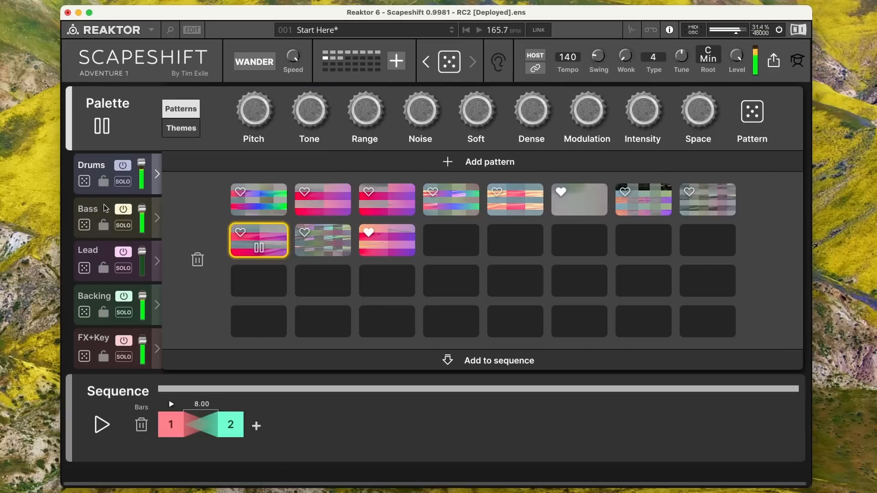
# - Regenerate the drum pattern and drum sound plus the Bass channel, and extend the sequence with a third and a fourth pattern
pyautogui.click(156, 173)
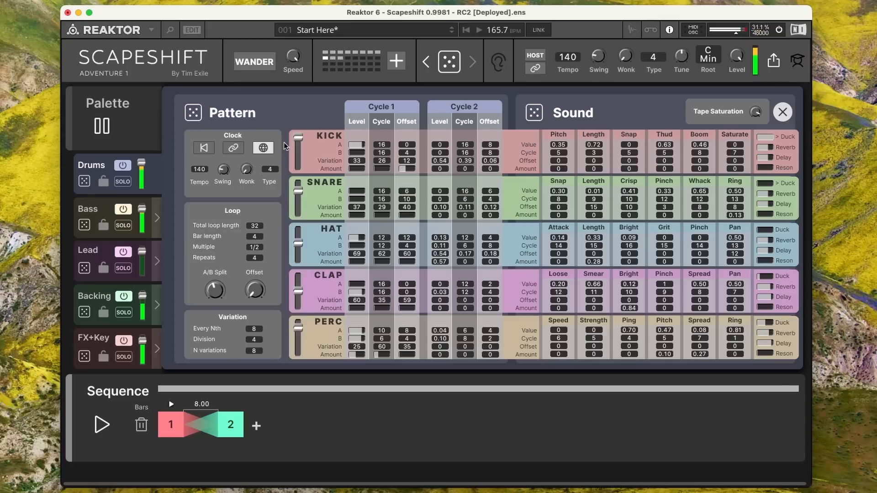
pyautogui.click(193, 112)
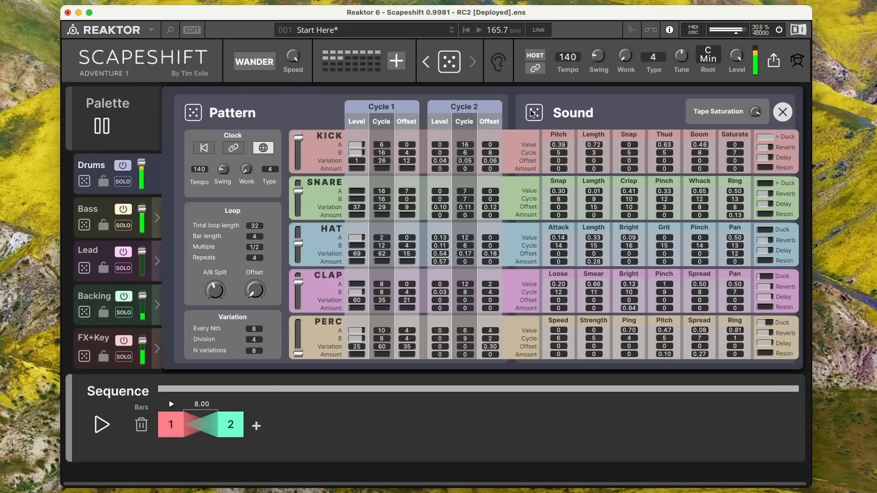
pyautogui.click(87, 222)
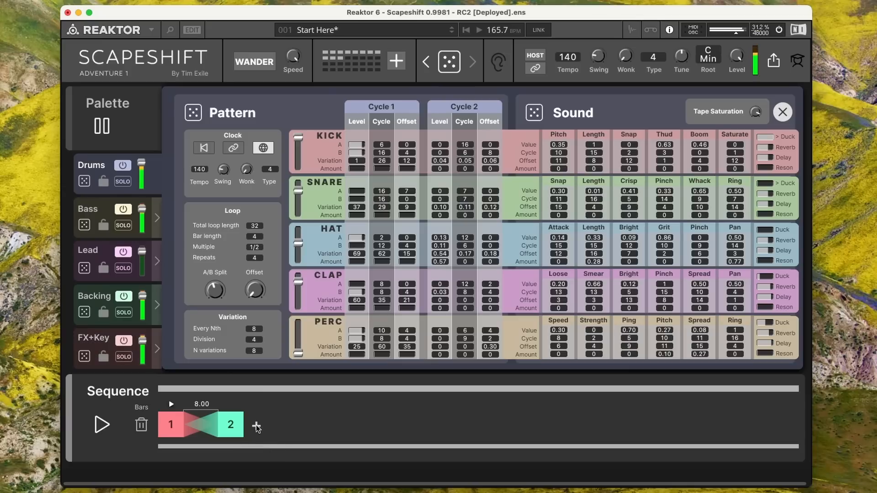
pyautogui.click(257, 426)
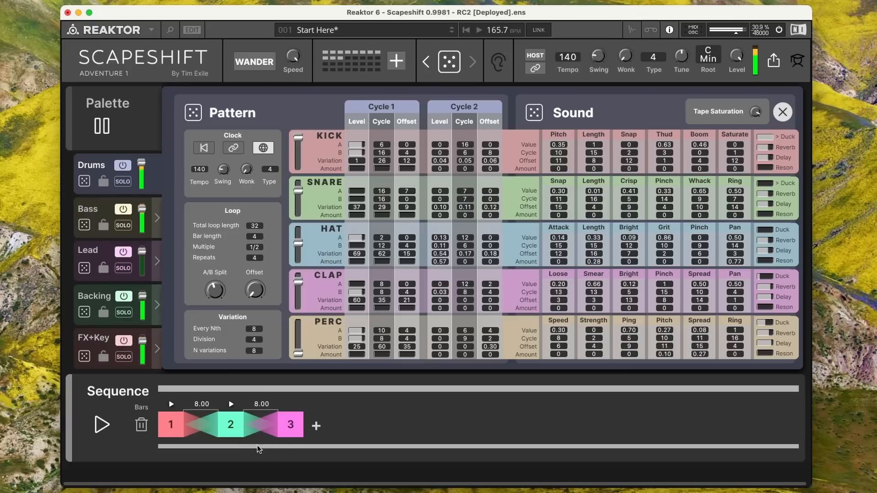
pyautogui.click(316, 426)
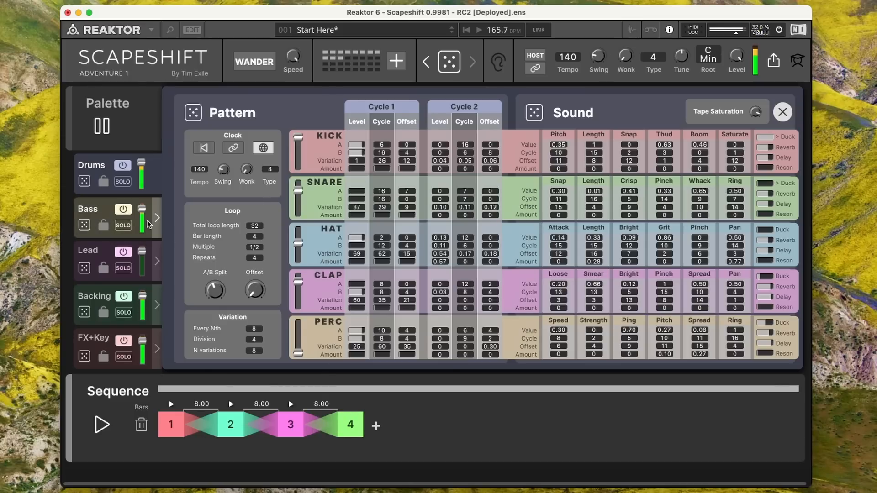
# - Generate a new Arpeggios variation for the Backing channel's Polysynth
pyautogui.click(98, 213)
pyautogui.click(100, 303)
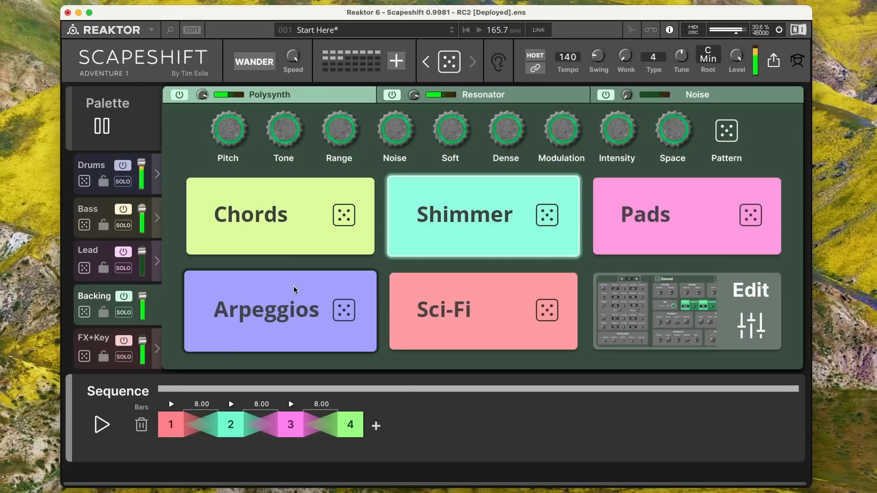
pyautogui.click(340, 316)
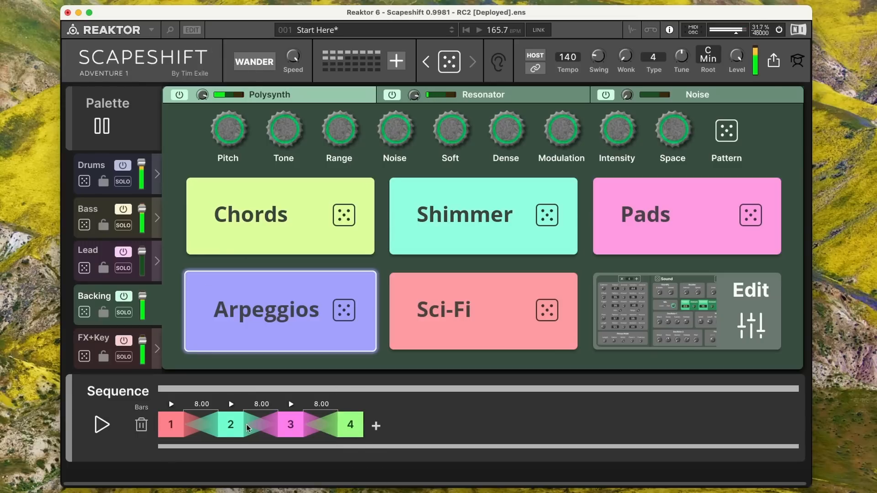
# - Shorten the transition between the first two sequence patterns to 4 bars and play the sequence with the palette in view
pyautogui.moveTo(237, 435); pyautogui.dragTo(269, 432)
pyautogui.click(95, 426)
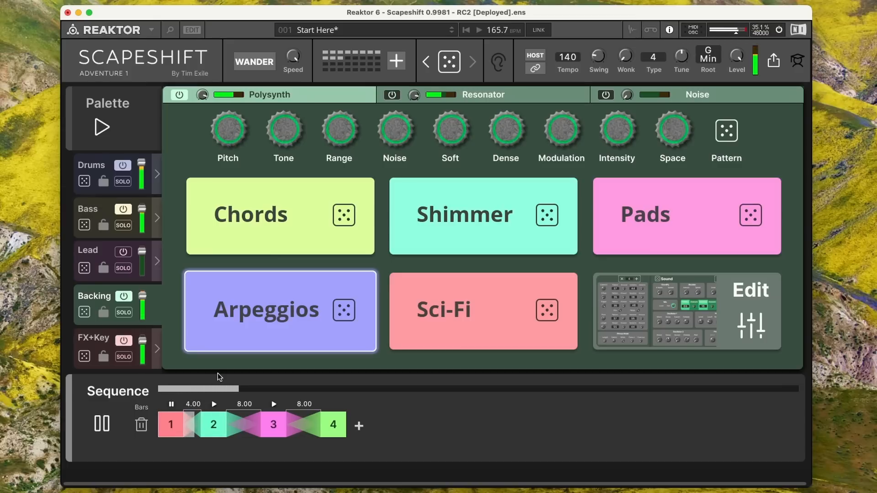
pyautogui.click(129, 117)
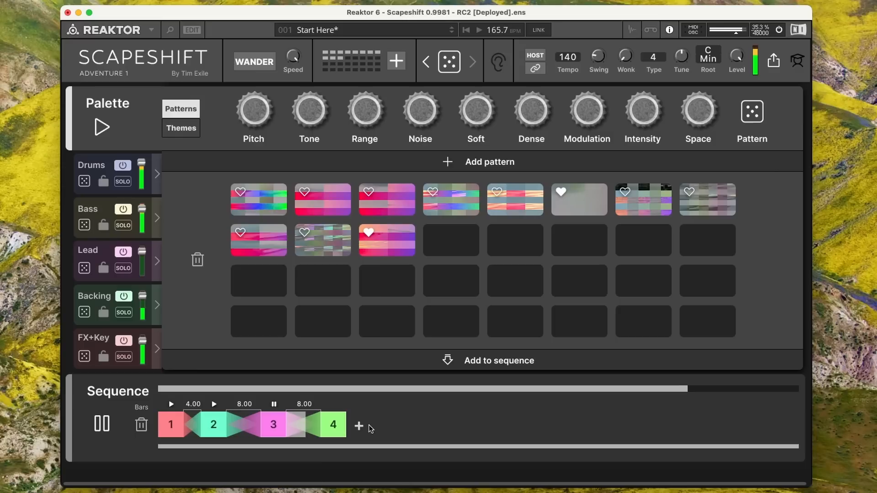
pyautogui.moveTo(343, 433)
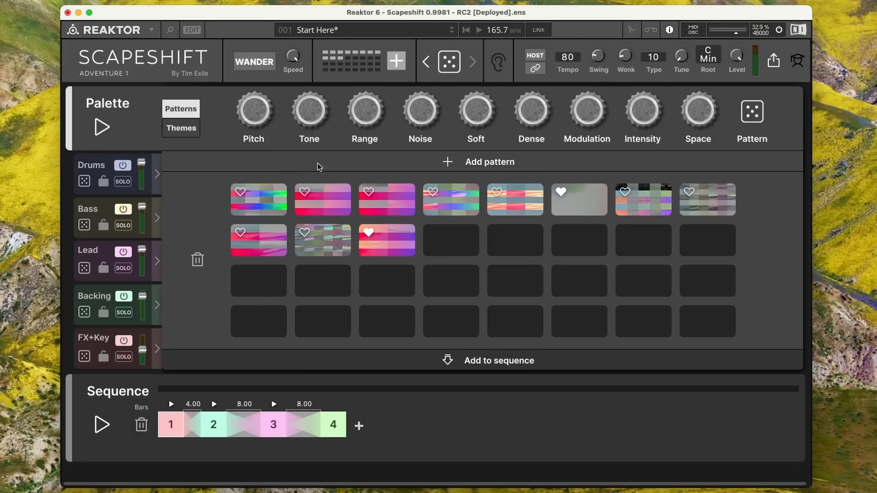
# - Start palette playback, look over the Bass and Drums channels, and generate a new pattern from the Dreamhouse theme
pyautogui.click(101, 127)
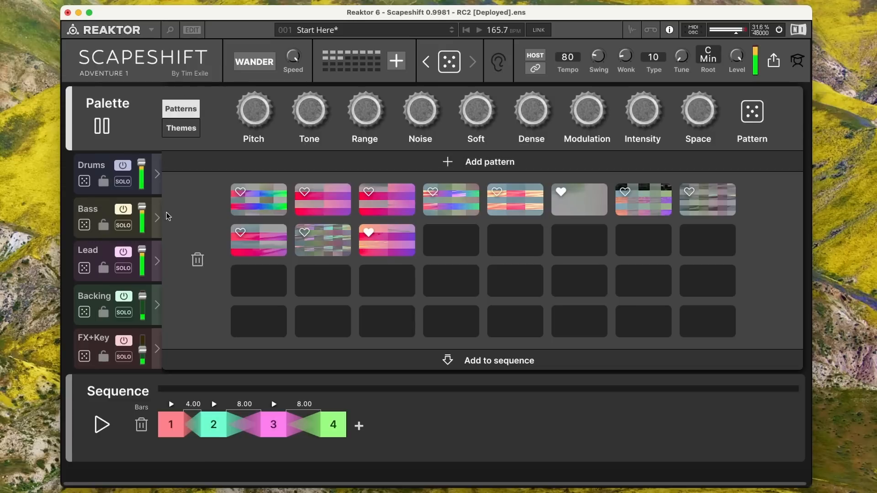
pyautogui.click(90, 209)
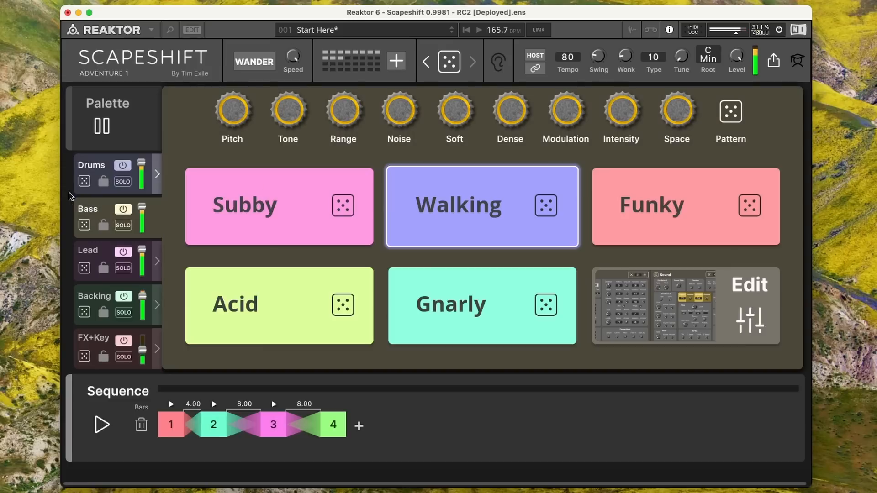
pyautogui.click(107, 164)
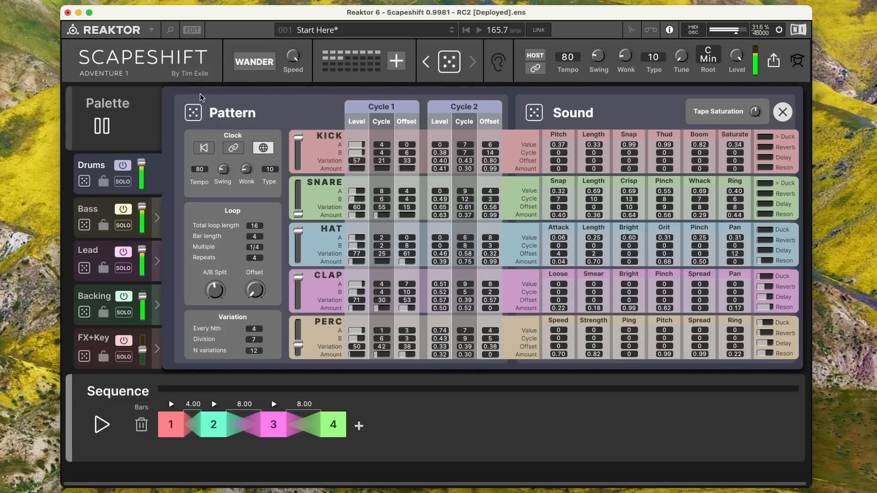
pyautogui.click(149, 122)
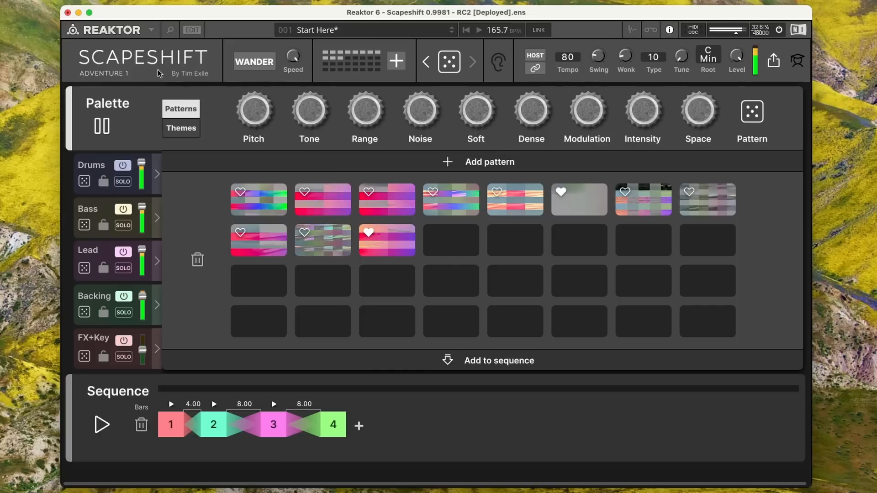
pyautogui.click(192, 127)
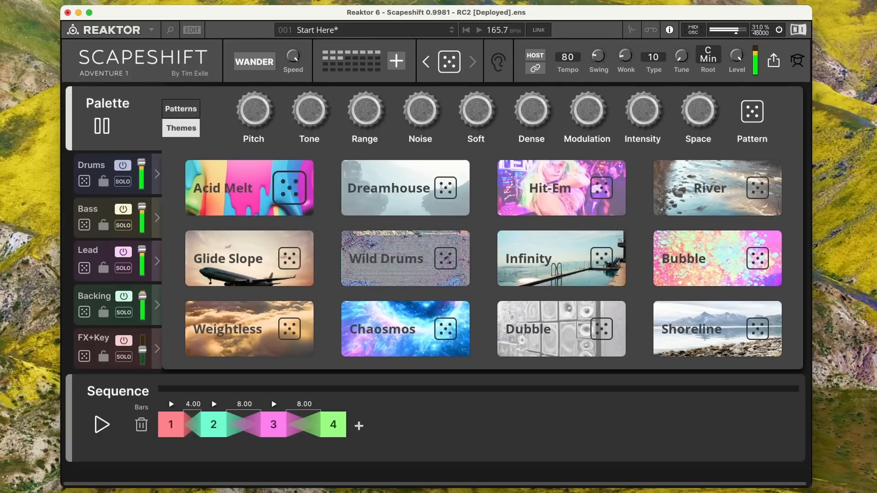
pyautogui.click(445, 188)
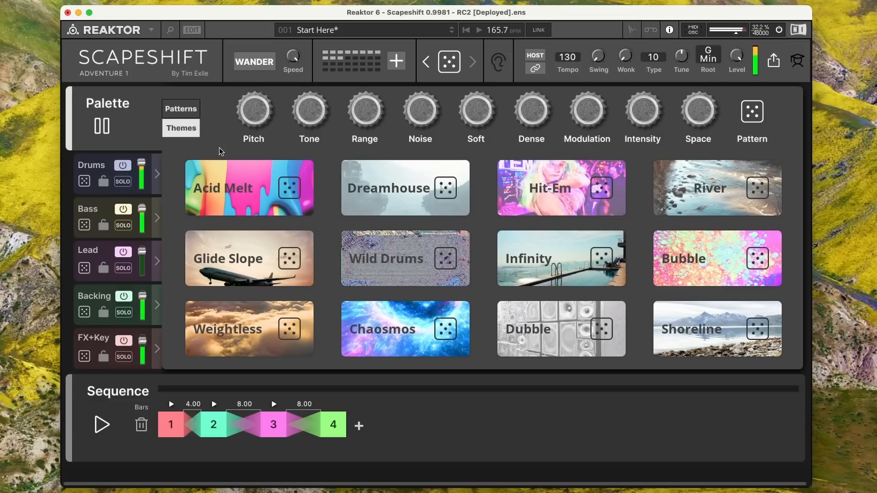
# - Open the Drums channel, switch off the Lead and Backing channels, and raise the Bass channel's level slightly
pyautogui.click(78, 168)
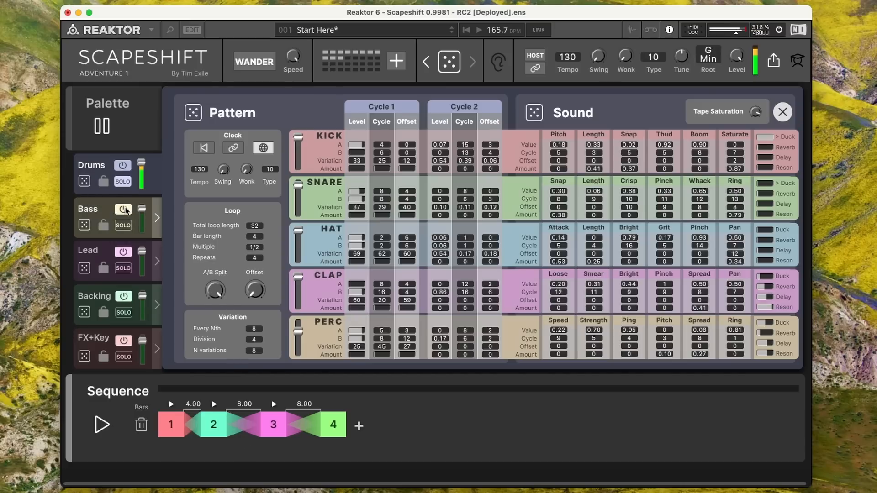
pyautogui.moveTo(142, 209); pyautogui.dragTo(147, 281)
pyautogui.click(123, 252)
pyautogui.click(124, 297)
pyautogui.click(125, 341)
pyautogui.click(124, 340)
pyautogui.moveTo(145, 231); pyautogui.dragTo(148, 158)
# - Generate a Funky variation for the Bass channel and open its detailed editor
pyautogui.click(157, 216)
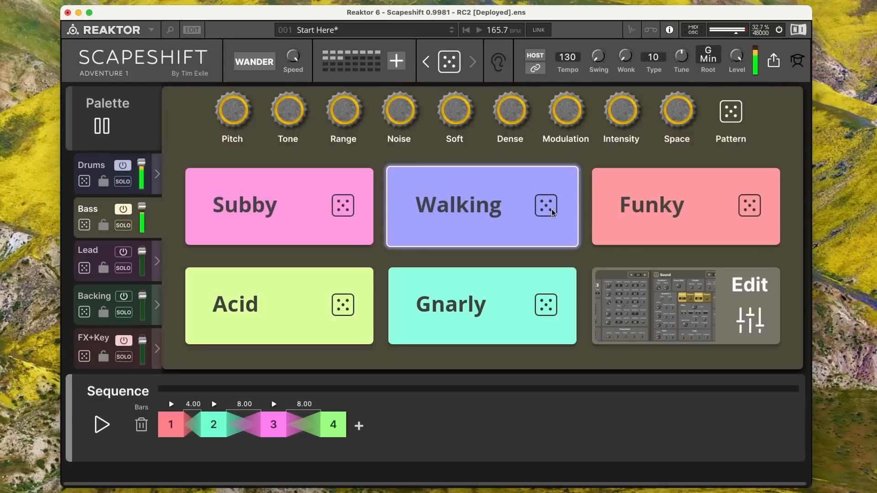
pyautogui.click(750, 206)
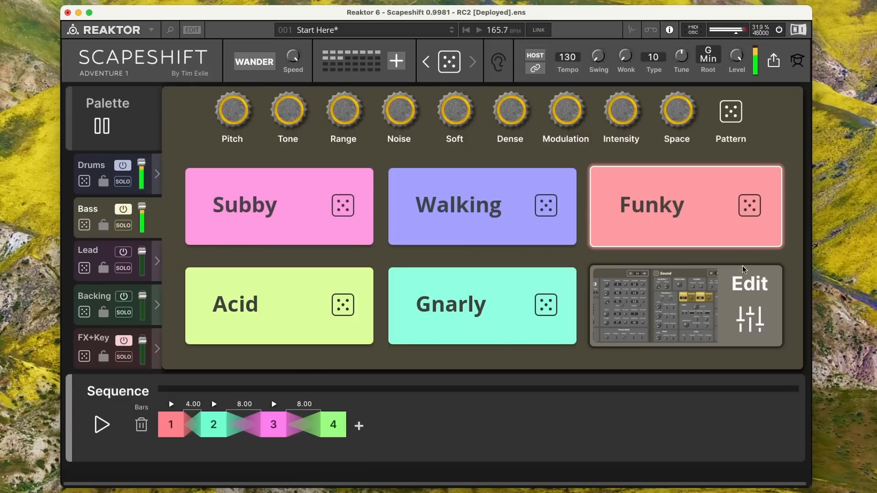
pyautogui.click(706, 289)
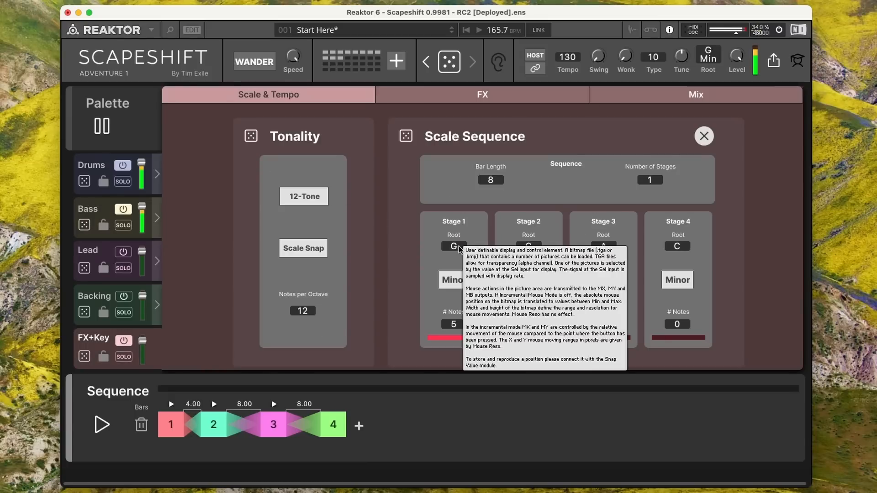
# - Adjust Oscillator 1's noise, the FM pitch, and the filter's cutoff and resonance in the bass sound
pyautogui.click(90, 209)
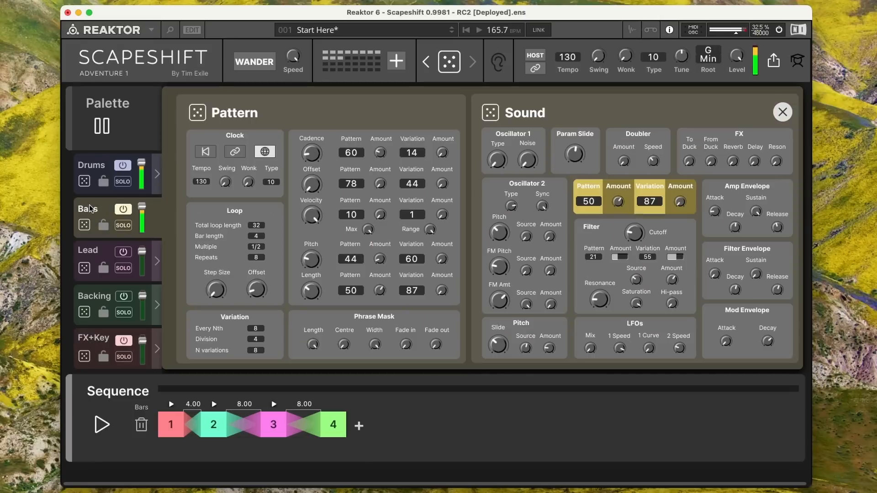
pyautogui.click(530, 160)
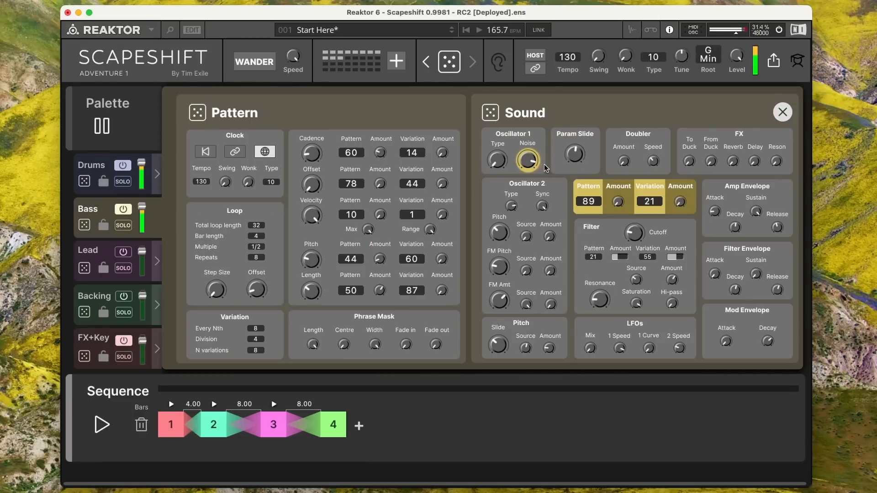
pyautogui.click(499, 270)
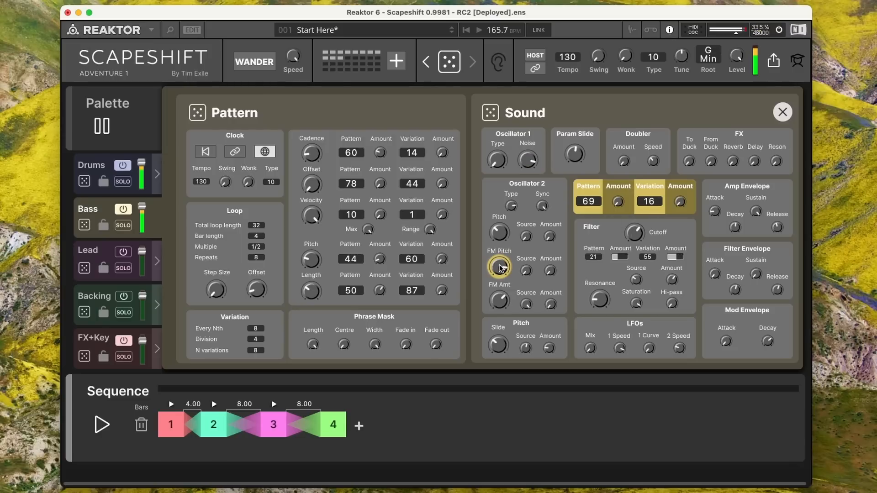
pyautogui.click(600, 300)
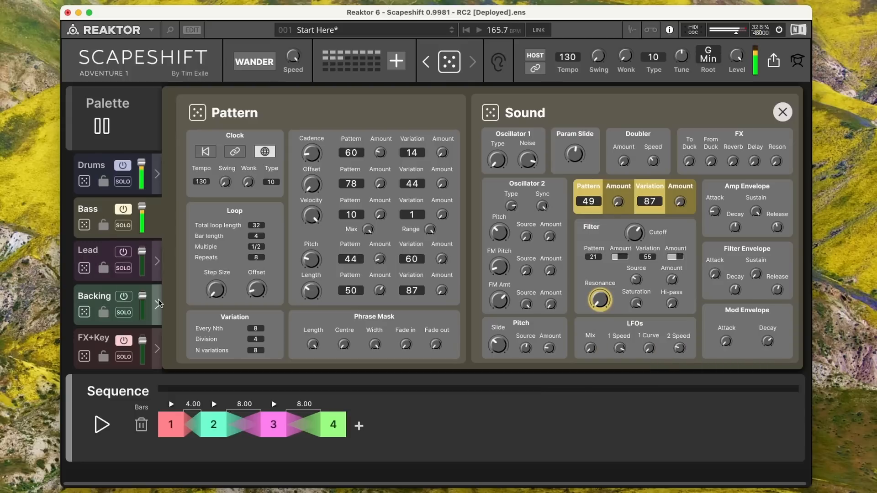
# - Regenerate the Backing channel and switch it back on
pyautogui.click(141, 320)
pyautogui.click(84, 312)
pyautogui.click(124, 296)
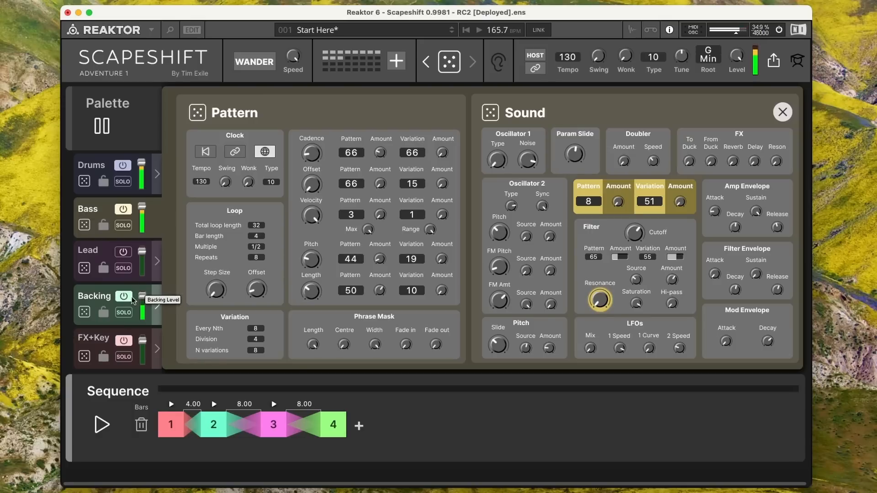
# - Adjust the Space and Intensity macros of the Backing channel's Polysynth
pyautogui.click(156, 304)
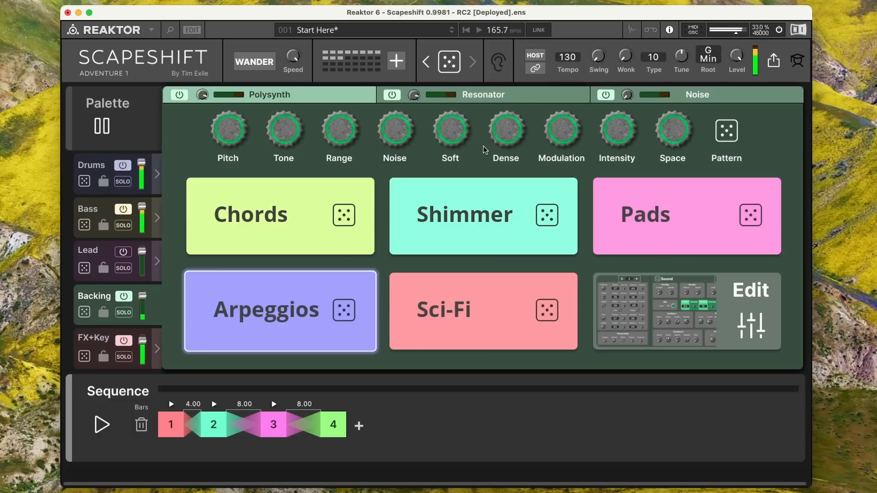
pyautogui.moveTo(657, 136); pyautogui.dragTo(659, 202)
pyautogui.moveTo(619, 135); pyautogui.dragTo(611, 82)
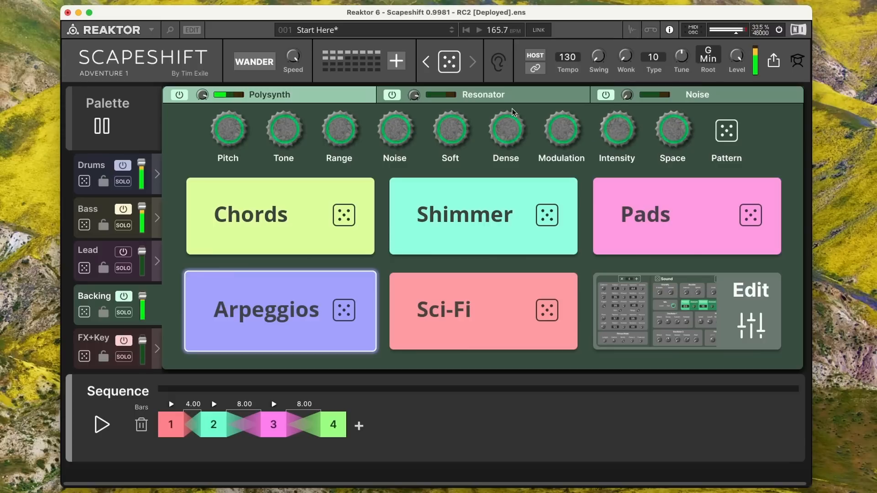
# - Look over the Backing channel's Resonator, and raise the noise cutoff in the Polysynth's detailed editor
pyautogui.click(518, 96)
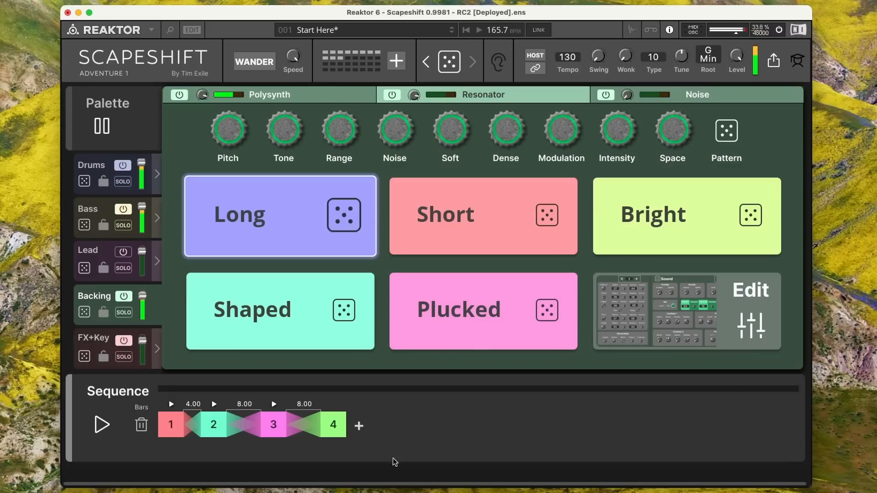
pyautogui.click(297, 94)
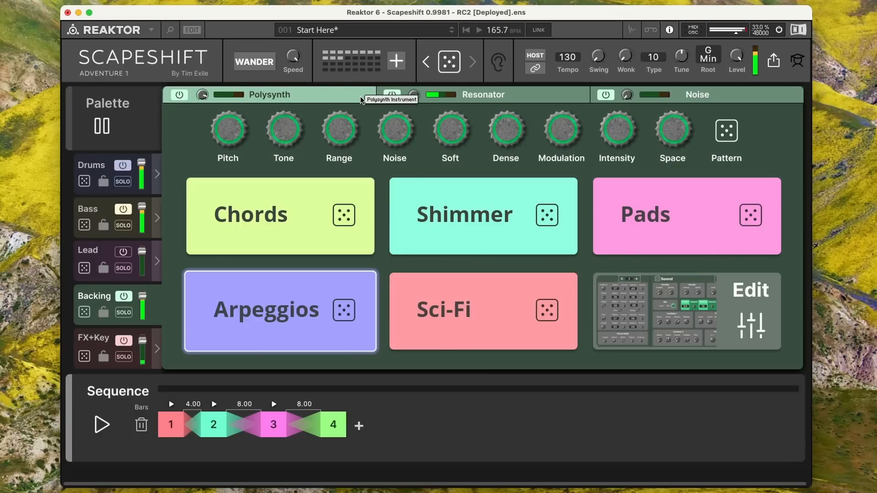
pyautogui.click(703, 278)
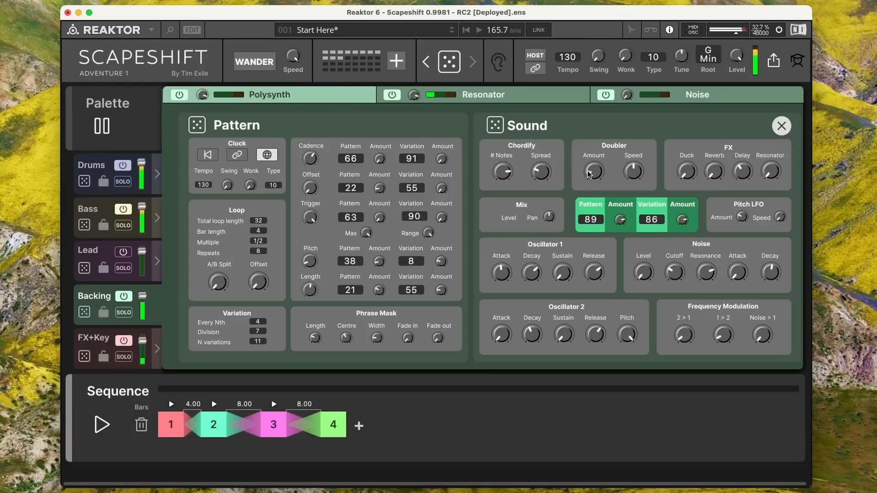
pyautogui.moveTo(675, 272); pyautogui.dragTo(675, 264)
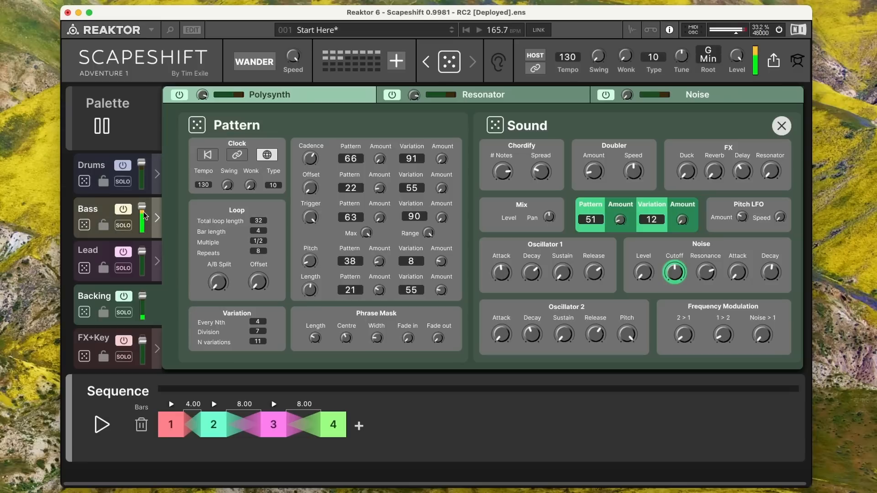
# - Examine the Lead channel's detailed editor and sound types, and toggle the Drums channel off and on again
pyautogui.click(104, 256)
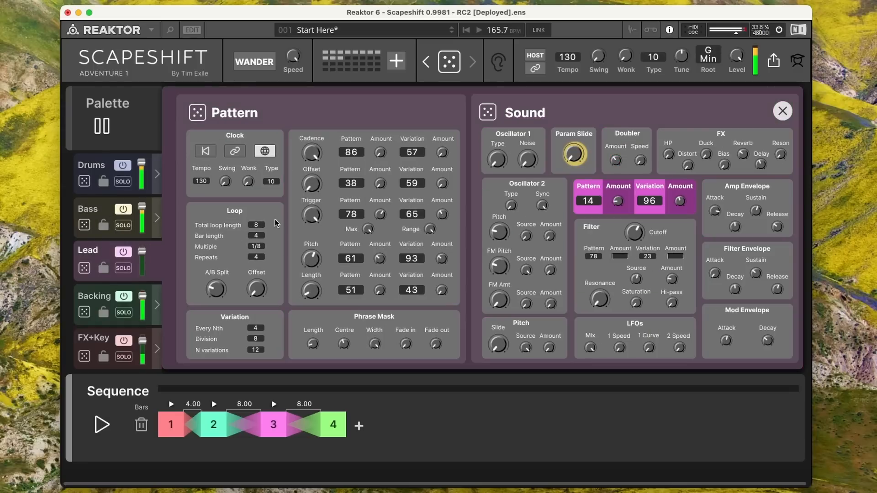
pyautogui.click(104, 255)
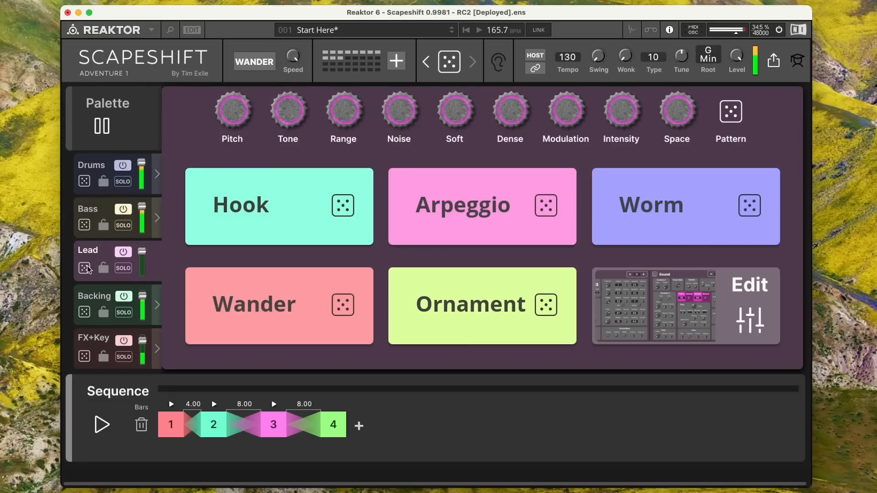
pyautogui.click(122, 166)
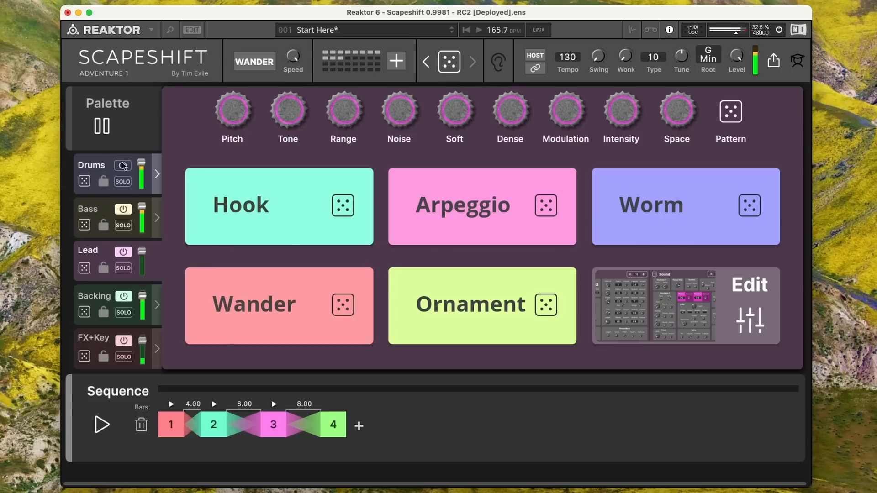
pyautogui.click(123, 166)
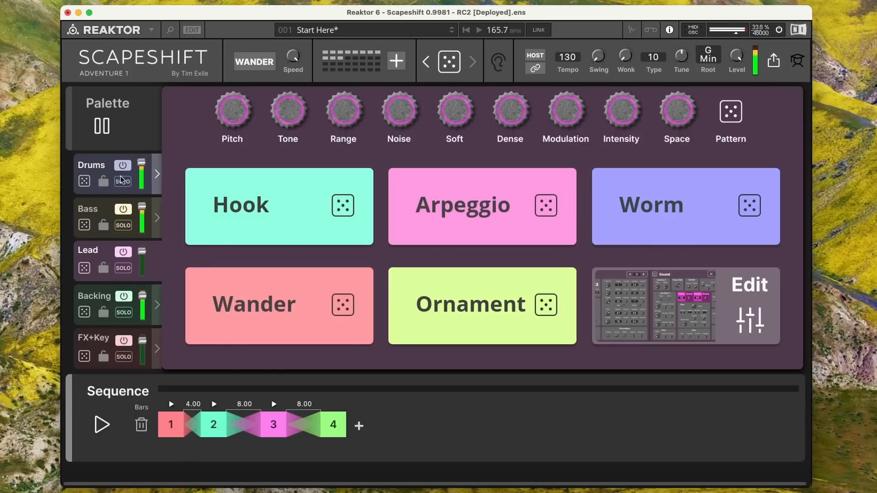
# - Generate a Worm pattern for the Lead channel
pyautogui.click(104, 259)
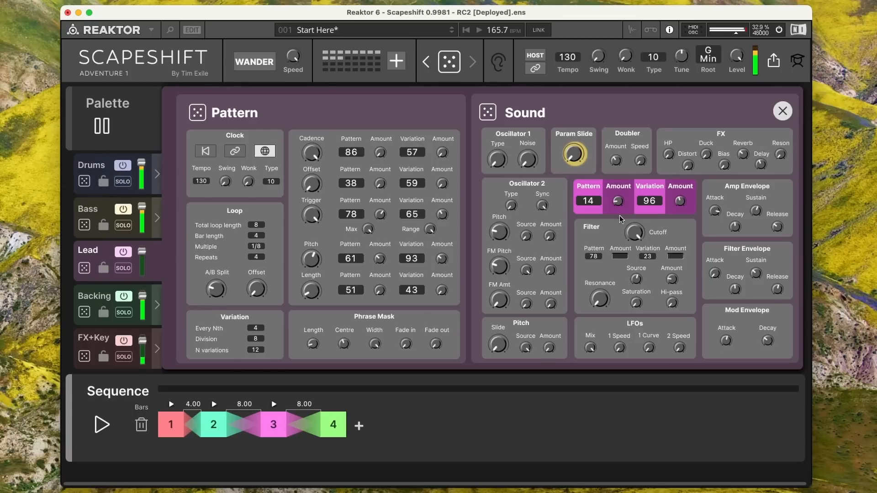
pyautogui.click(103, 262)
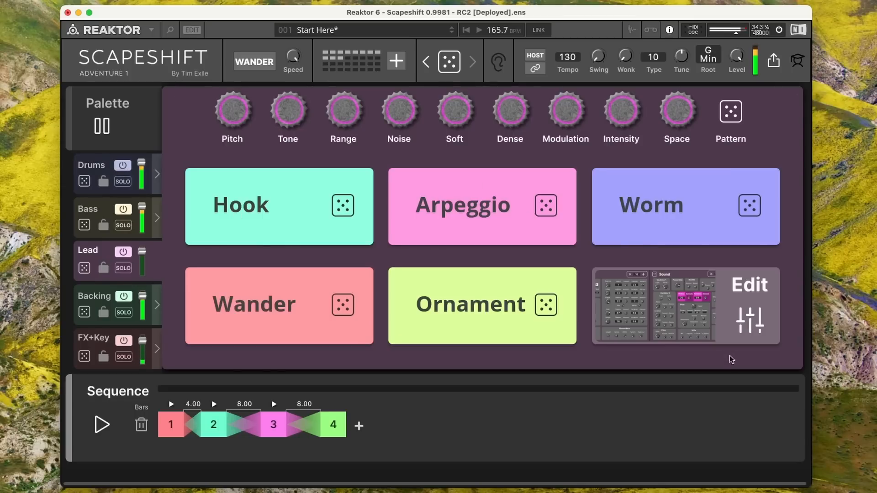
pyautogui.click(758, 208)
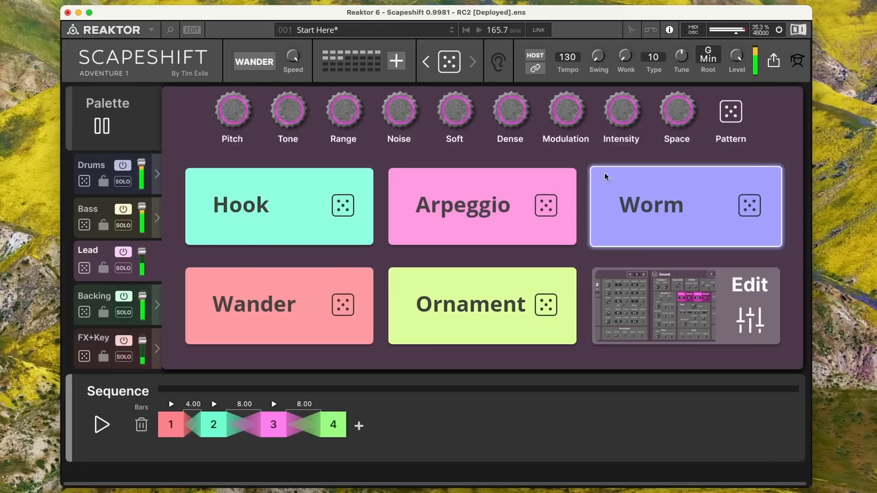
# - Nudge up the Drums channel's Intensity macro, and generate a Hook pattern for the Lead channel
pyautogui.click(94, 174)
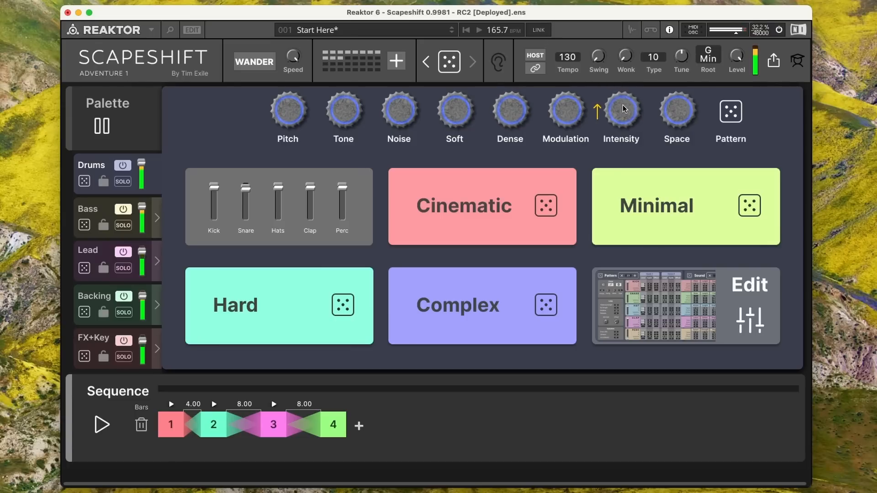
pyautogui.click(97, 273)
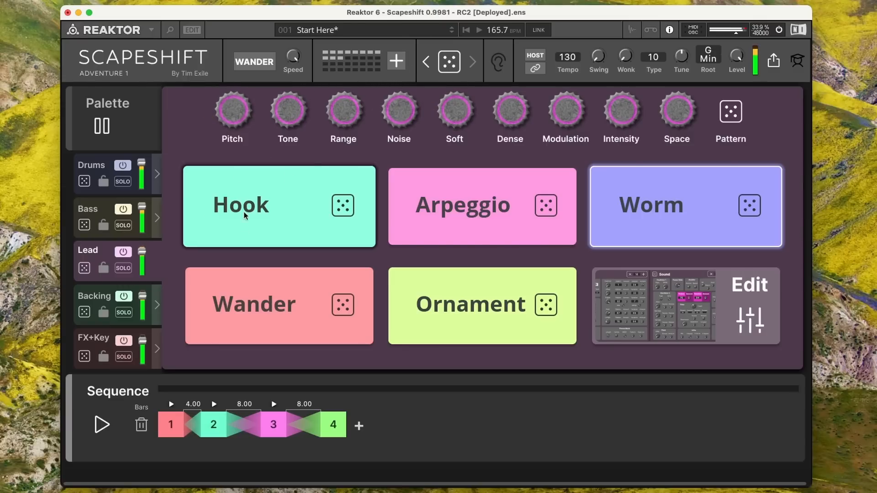
pyautogui.click(267, 231)
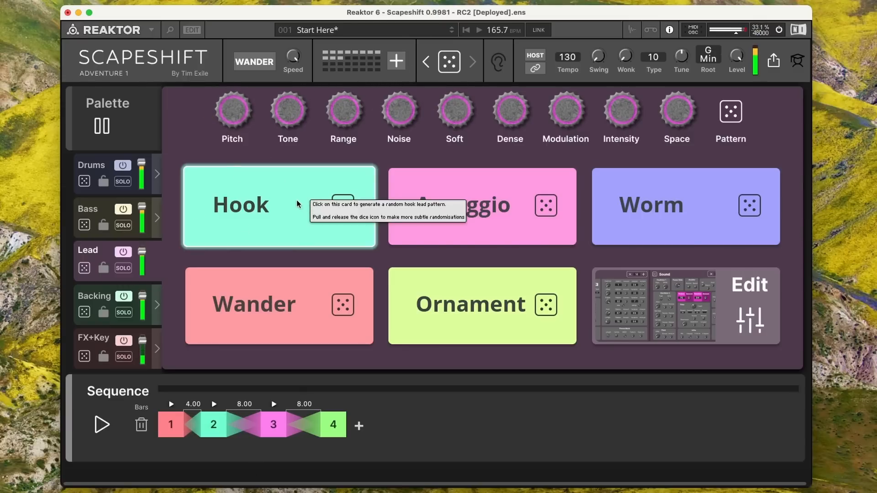
# - Regenerate the pattern of the Backing channel's Polysynth and adjust its loop A/B split
pyautogui.click(237, 231)
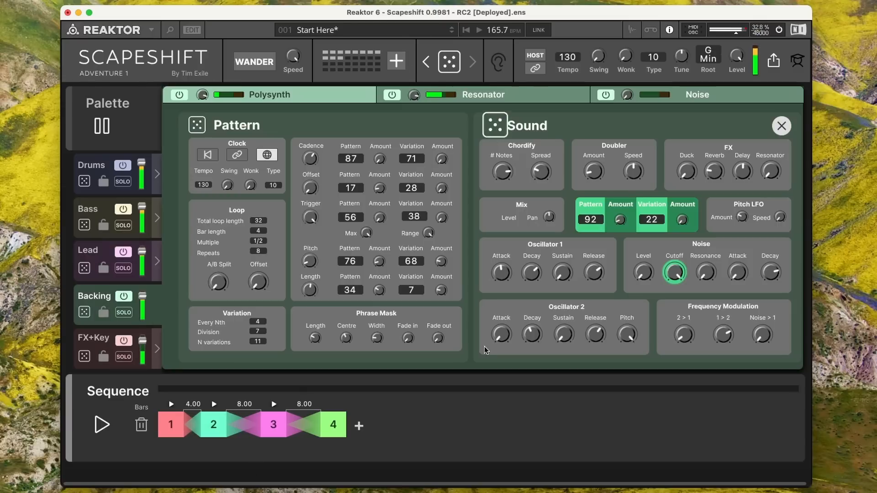
pyautogui.click(196, 130)
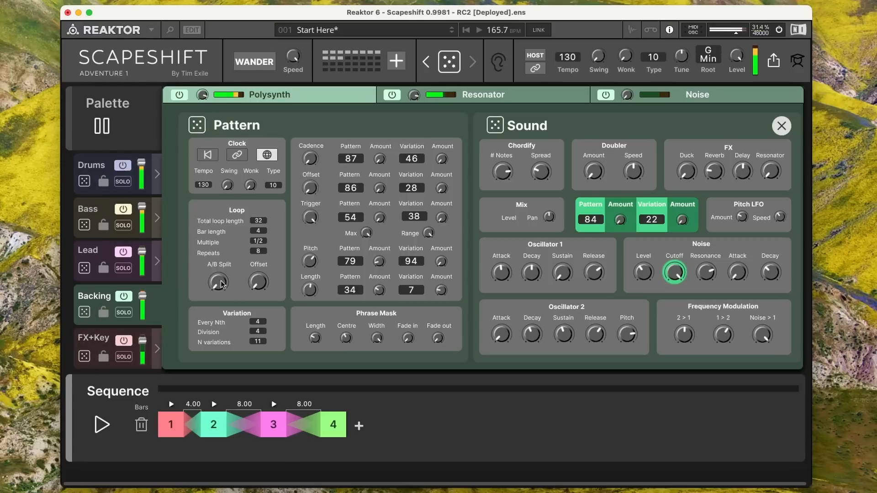
pyautogui.moveTo(219, 282); pyautogui.dragTo(235, 224)
# - Generate a Cinematic pattern for the Drums channel
pyautogui.click(104, 163)
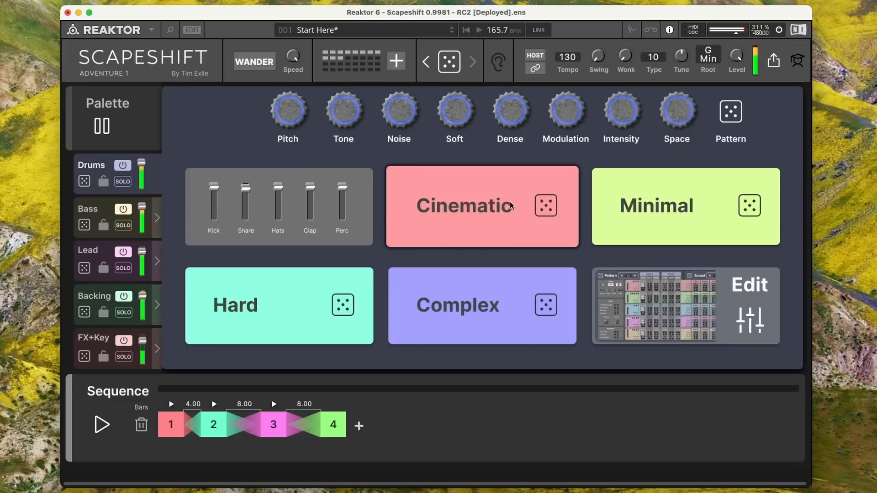
pyautogui.click(552, 199)
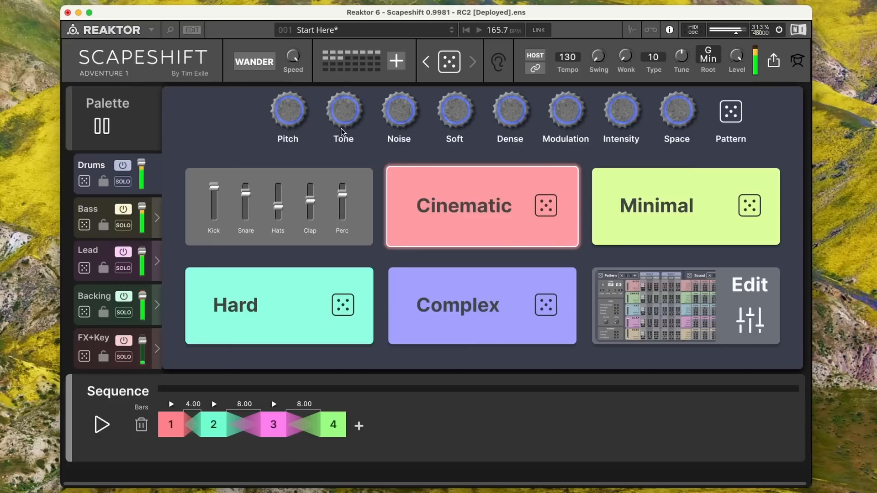
# - Adjust the filter resonance and lower the cutoff in the Lead channel's detailed editor
pyautogui.click(102, 248)
pyautogui.click(665, 314)
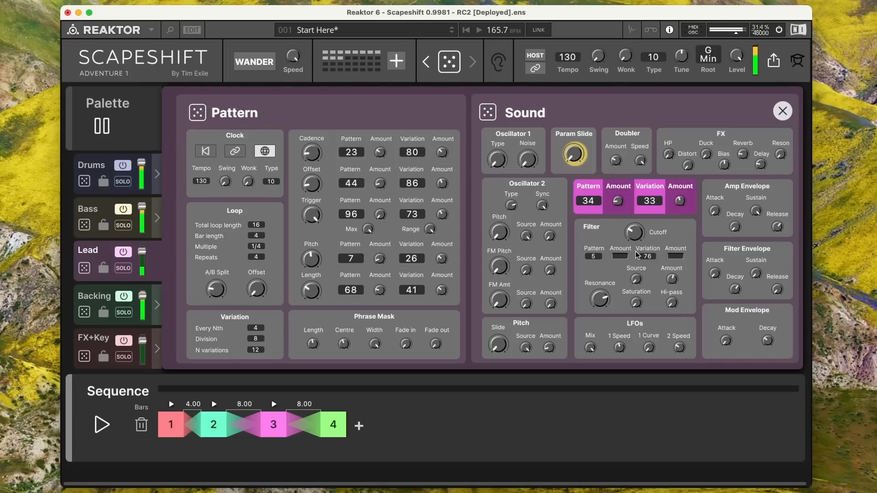
pyautogui.click(606, 301)
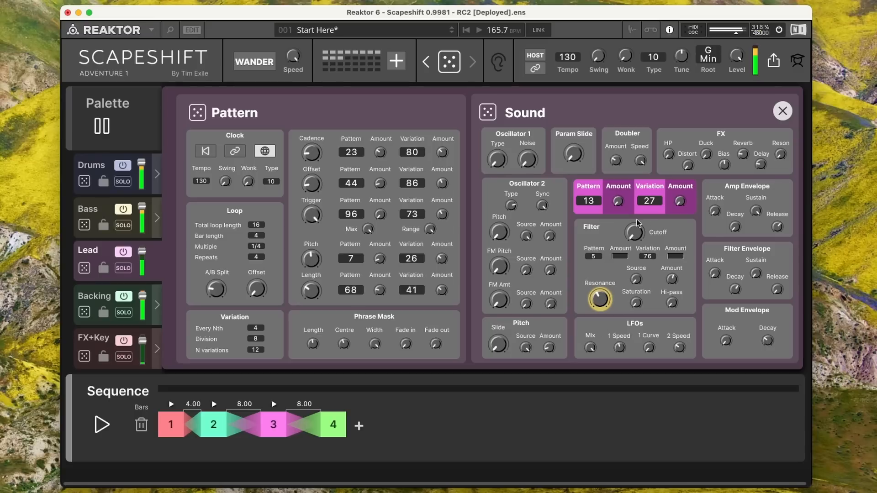
# - Look over the Bass and Backing channels' detailed settings, and examine the Drums channel's detailed pattern and sound editor
pyautogui.click(105, 218)
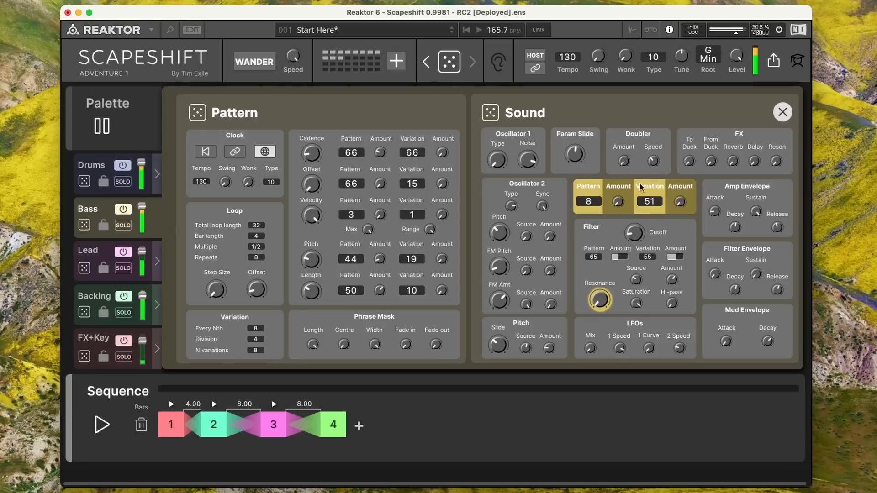
pyautogui.click(781, 113)
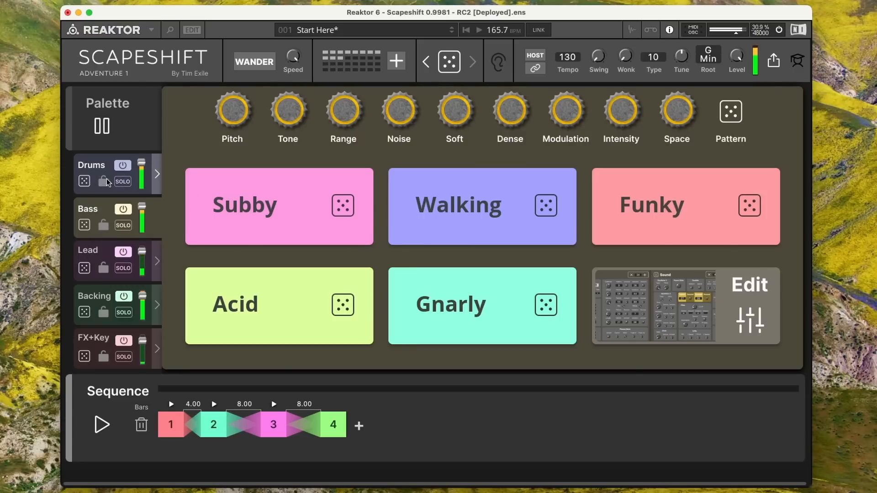
pyautogui.click(83, 173)
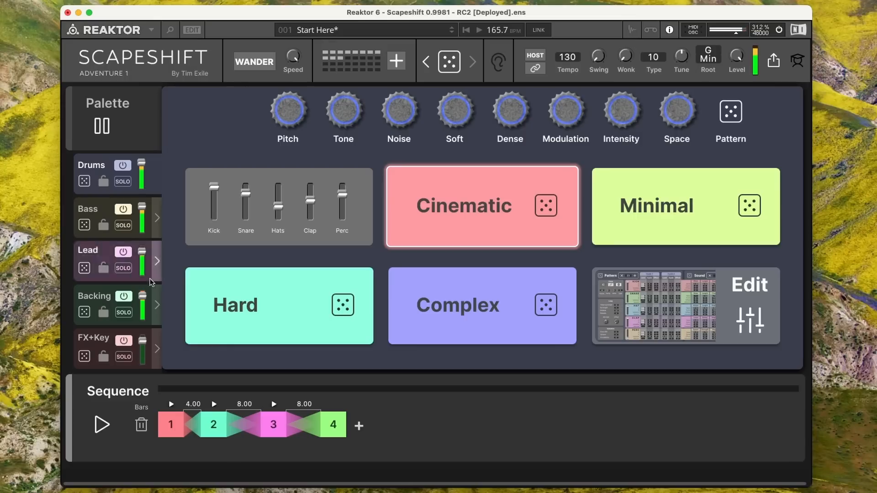
pyautogui.click(135, 268)
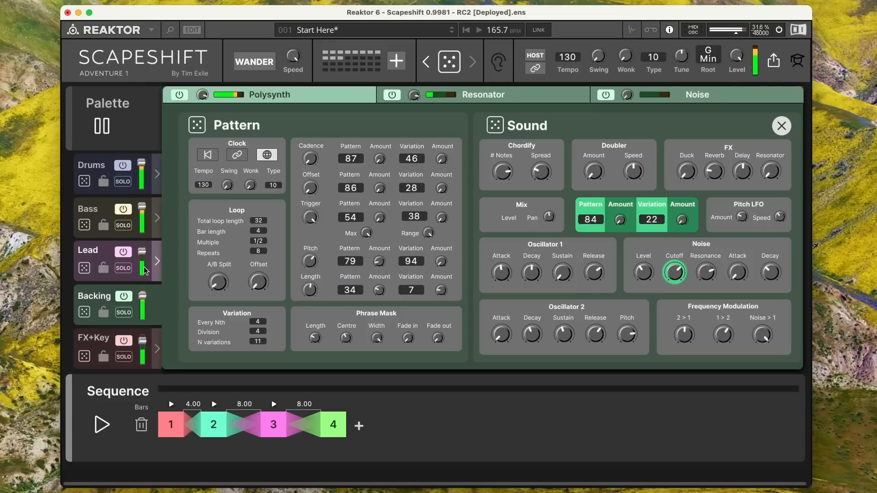
pyautogui.click(98, 165)
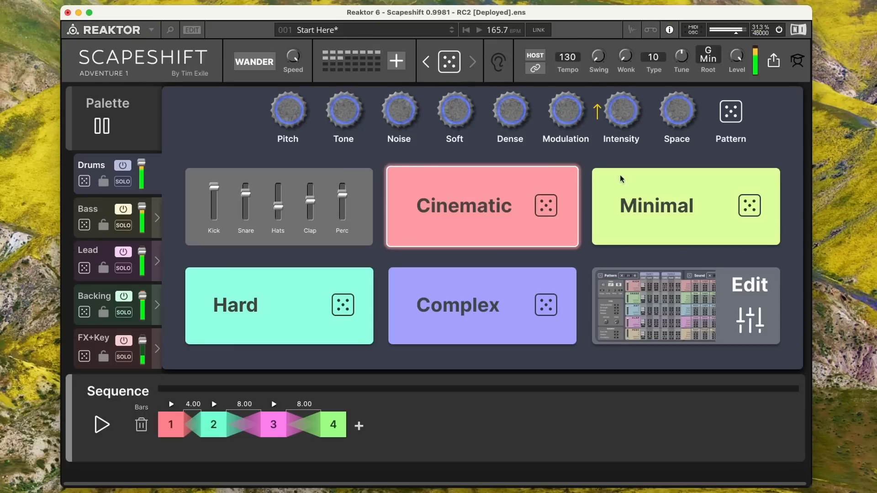
pyautogui.click(662, 274)
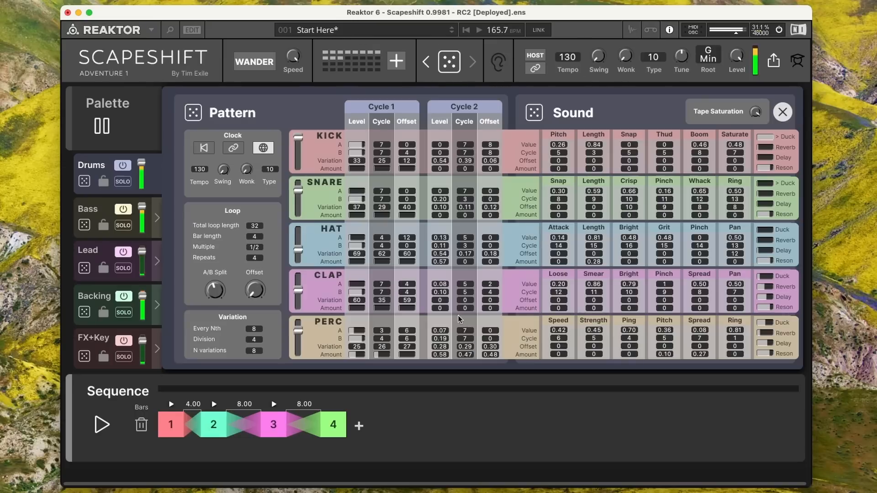
# - Generate a Subby pattern for the Bass channel, and raise the noise decay, reverb and delay of the Backing channel's Polysynth
pyautogui.click(98, 208)
pyautogui.click(342, 208)
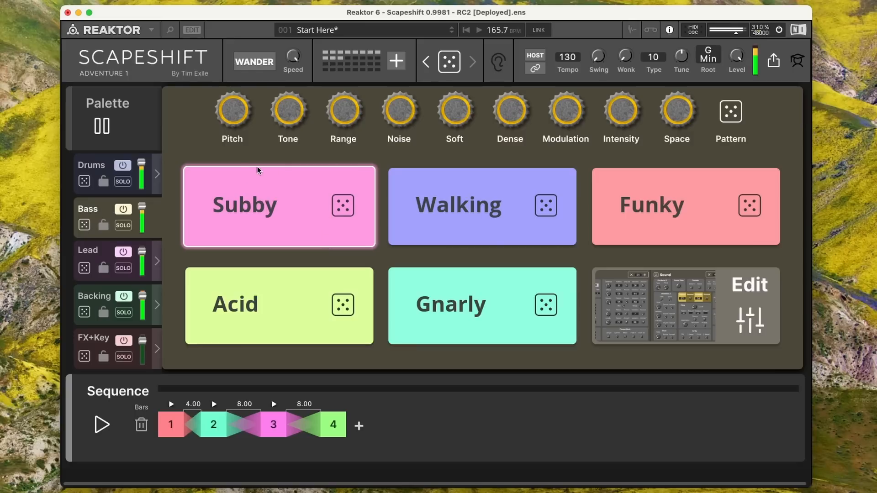
pyautogui.click(94, 209)
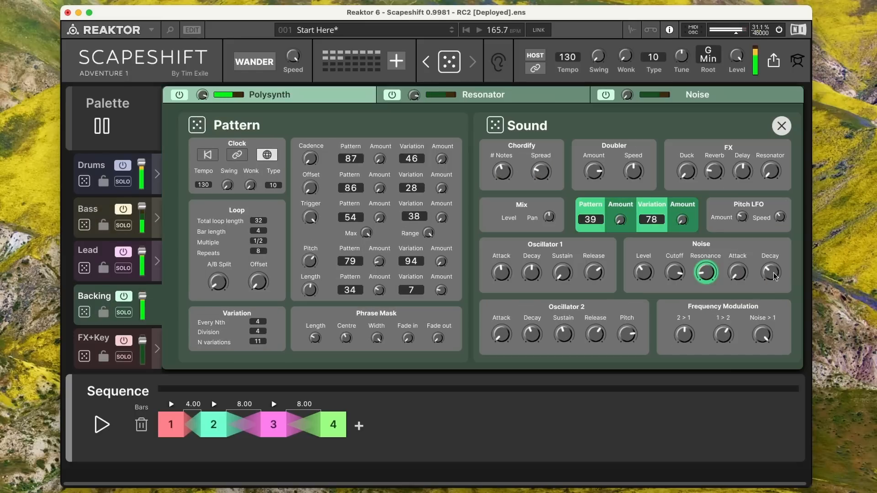
pyautogui.moveTo(774, 274); pyautogui.dragTo(771, 227)
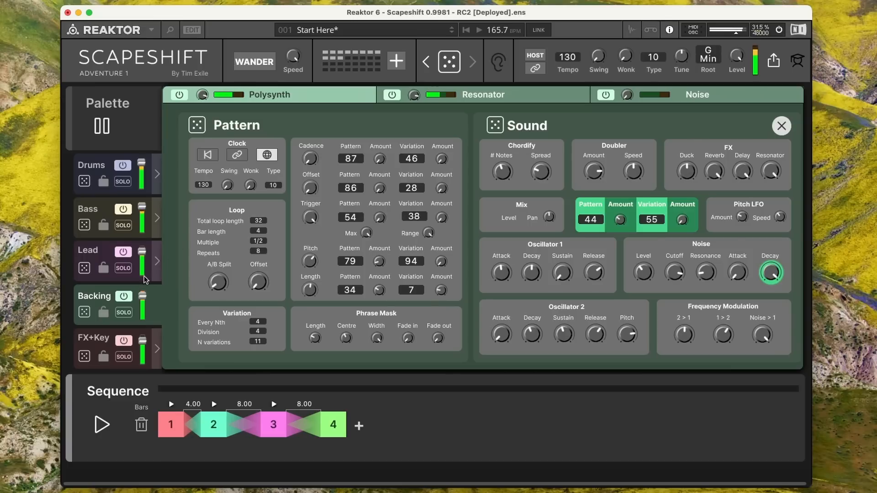
# - Leave the Drums channel's detailed editor and generate a Minimal pattern for the drums
pyautogui.click(91, 166)
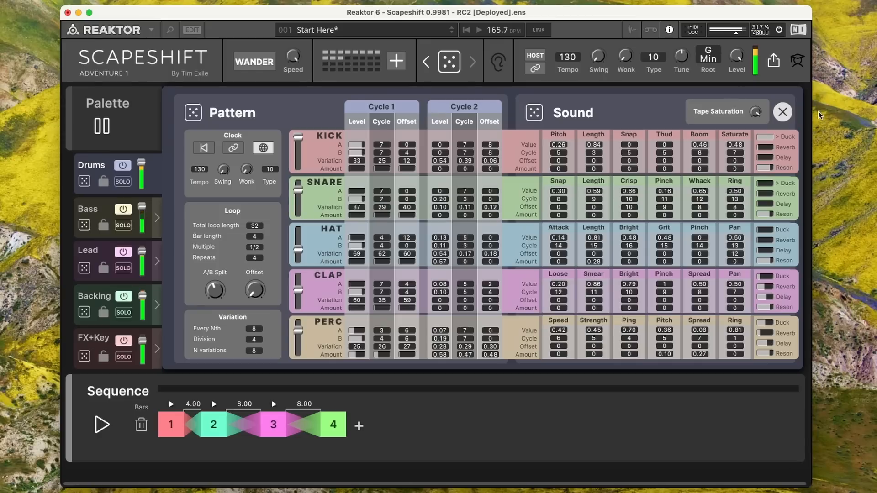
pyautogui.click(781, 112)
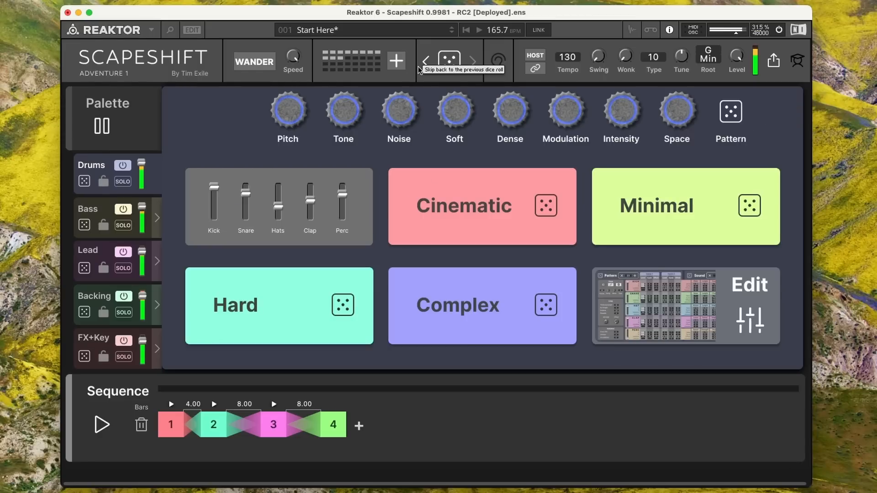
pyautogui.click(455, 230)
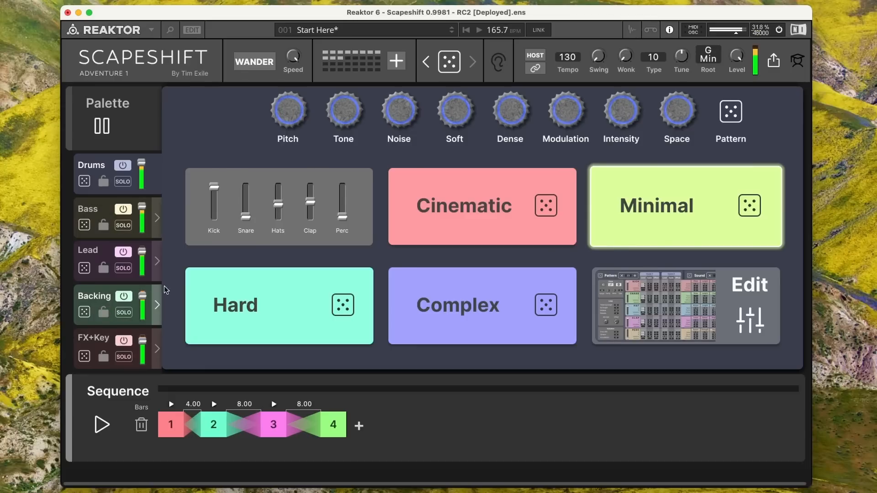
# - Lower the noise cutoff in the Backing channel's Polysynth editor
pyautogui.click(157, 305)
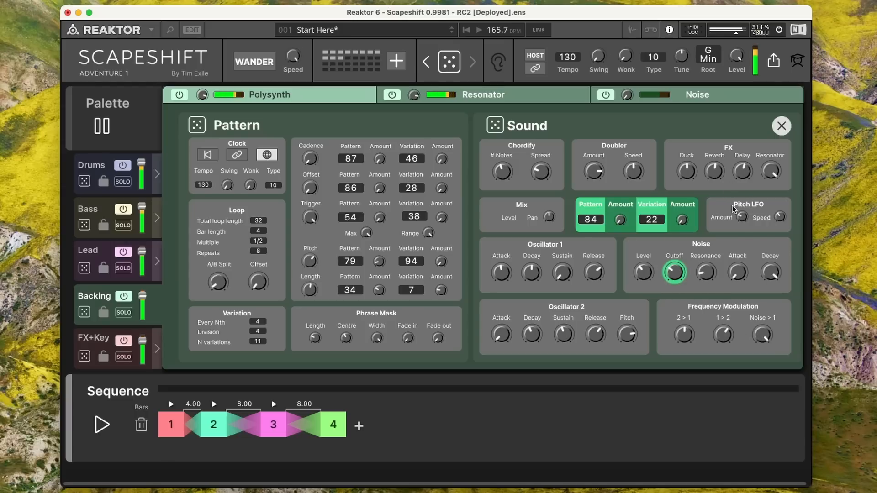
pyautogui.click(84, 269)
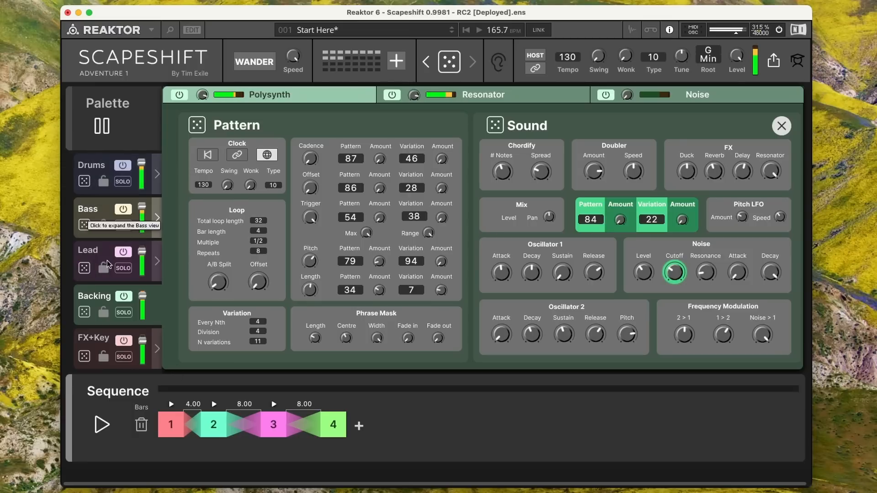
pyautogui.click(84, 225)
# - Slightly randomise the Lead channel's sound and pattern, and the Bass channel's pattern, in their detailed editors
pyautogui.click(107, 249)
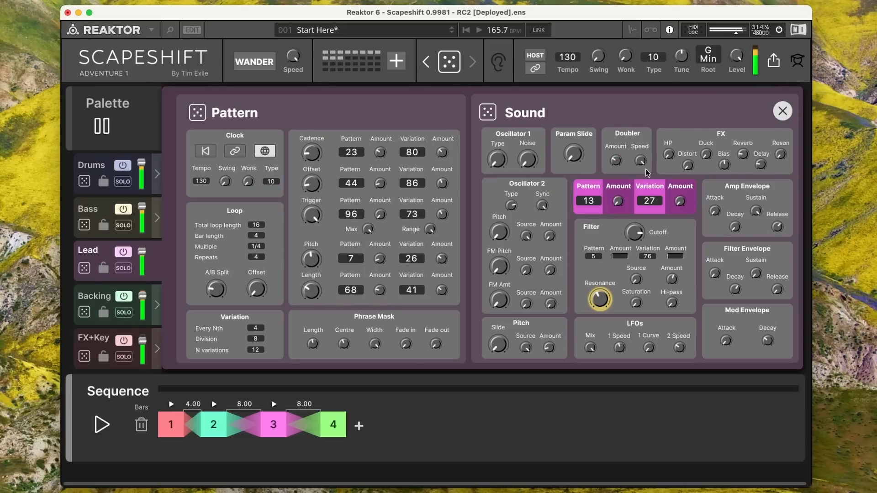
pyautogui.click(489, 116)
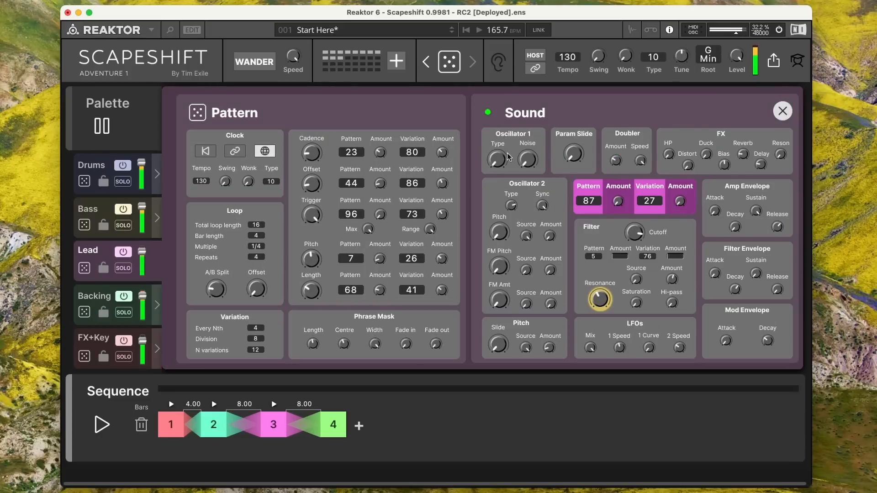
pyautogui.click(192, 114)
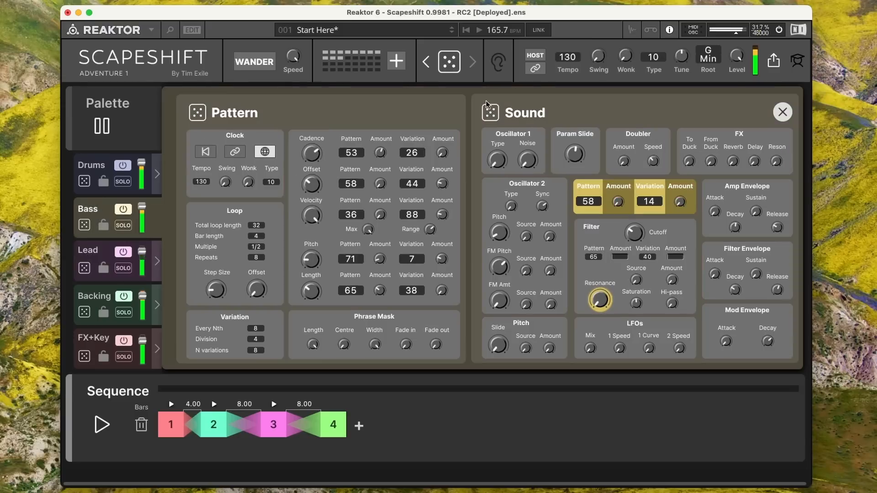
pyautogui.click(198, 113)
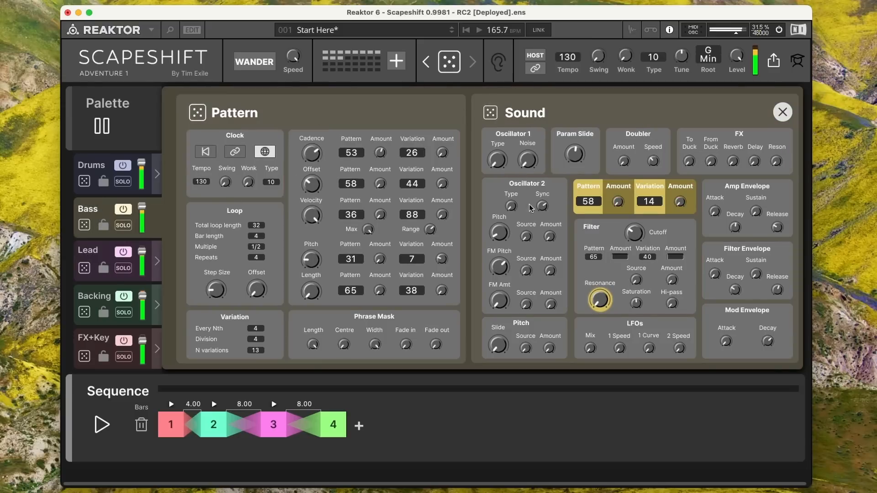
pyautogui.click(99, 254)
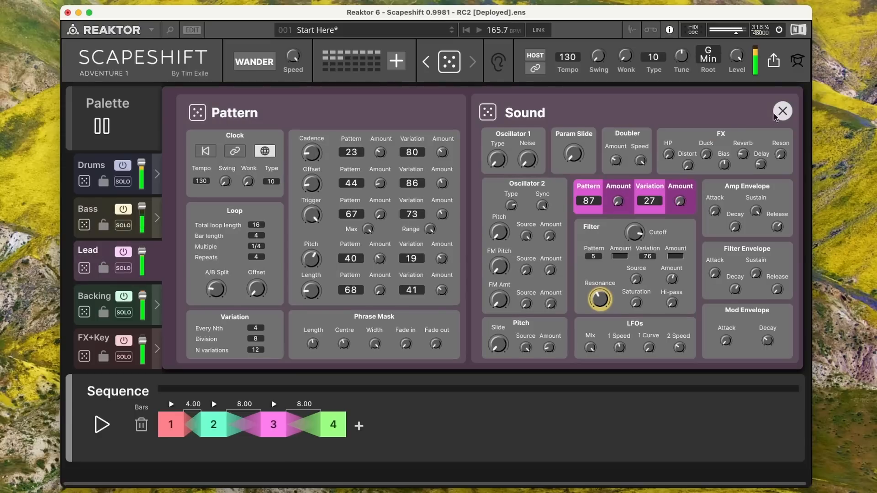
# - In the FX+Key mix settings, lower the Dynamic Sum amounts for Drums, Bass, Lead and FX, and raise the OTT, Ducker release and tape saturation
pyautogui.click(94, 340)
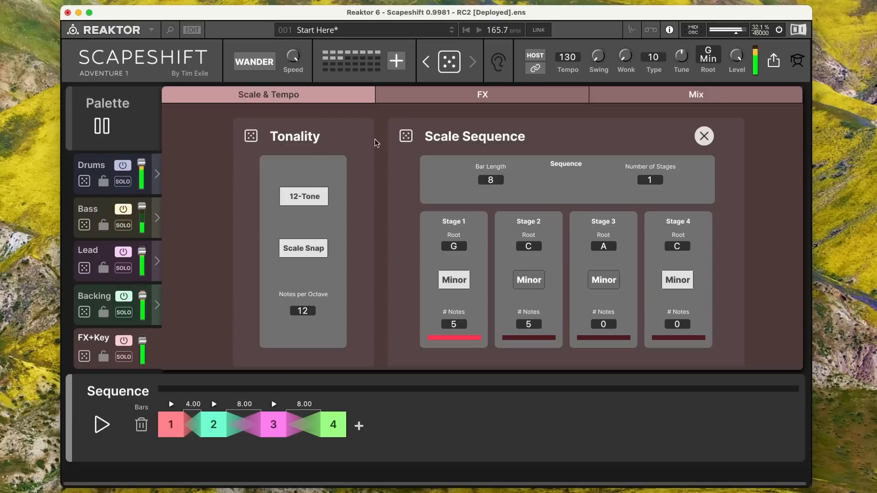
pyautogui.click(711, 91)
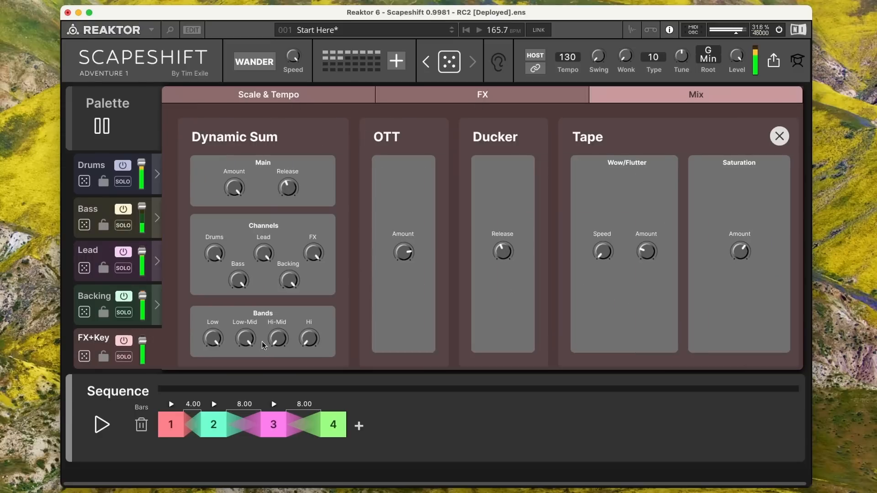
pyautogui.moveTo(265, 254); pyautogui.dragTo(242, 320)
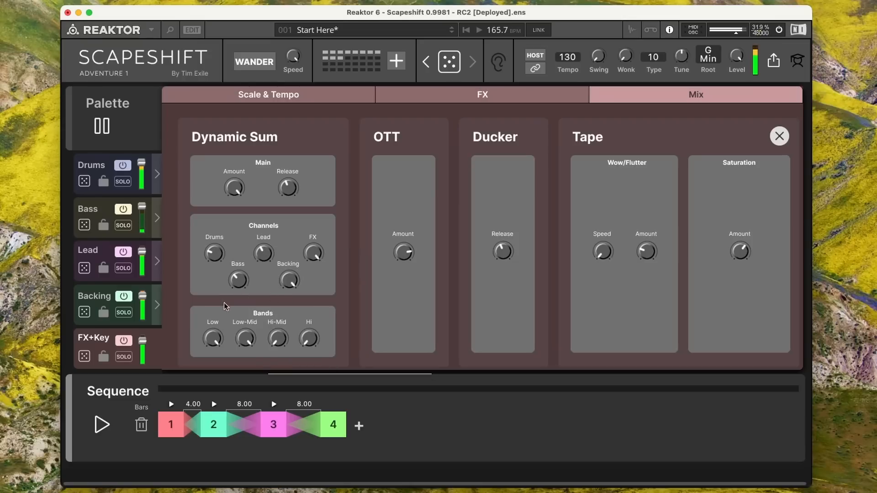
pyautogui.moveTo(317, 281); pyautogui.dragTo(318, 295)
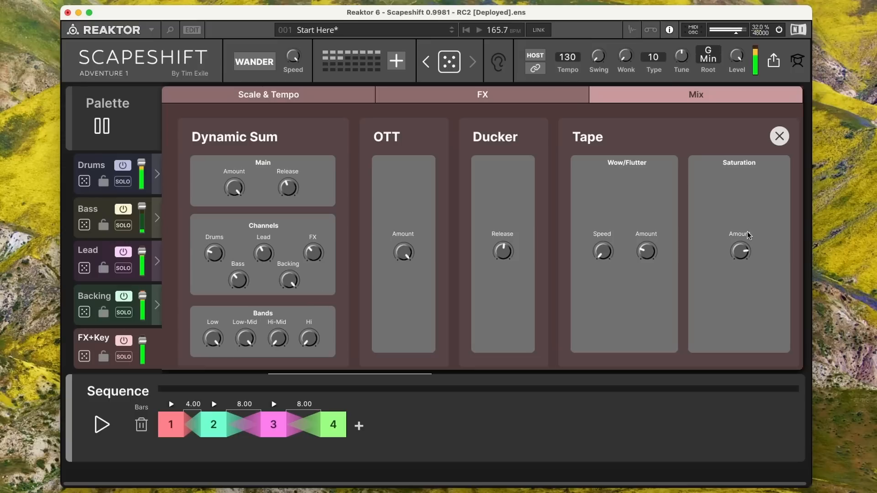
# - In the FX+Key mix settings, raise the tape saturation and lower the OTT amount, Ducker release and wow/flutter amount
pyautogui.moveTo(748, 232); pyautogui.dragTo(750, 227)
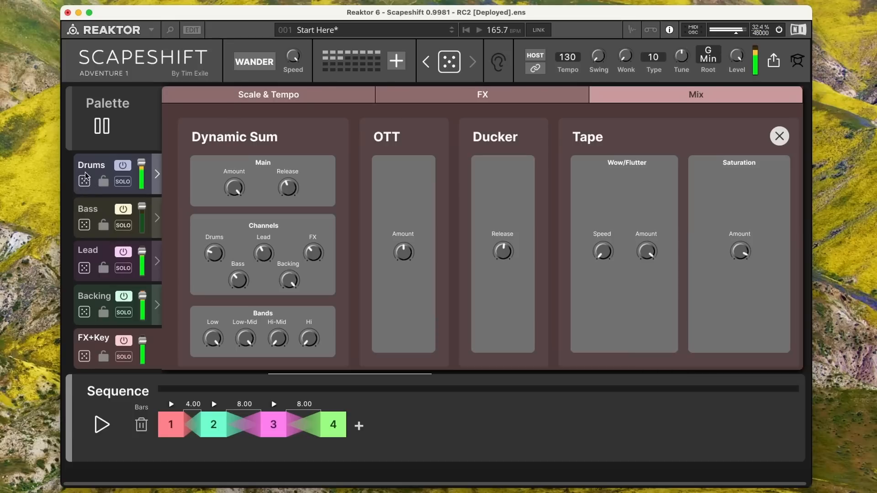
pyautogui.click(142, 162)
pyautogui.click(120, 331)
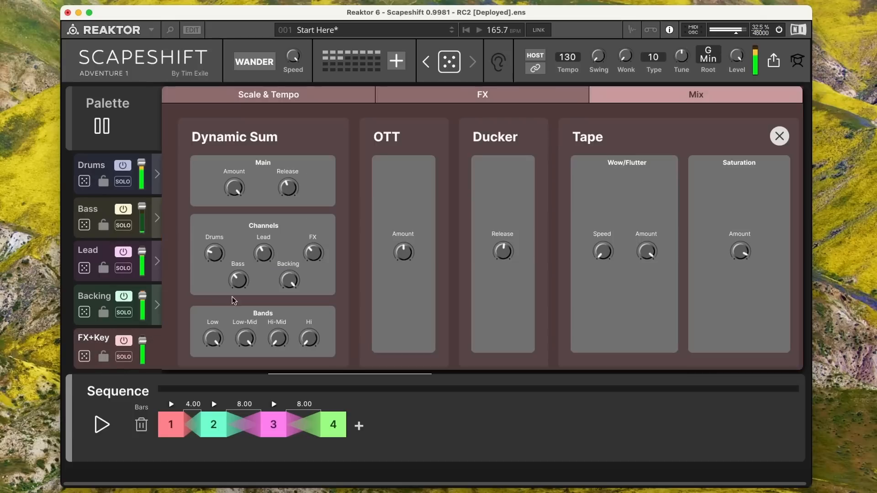
pyautogui.moveTo(643, 245); pyautogui.dragTo(654, 266)
pyautogui.moveTo(643, 315); pyautogui.dragTo(644, 321)
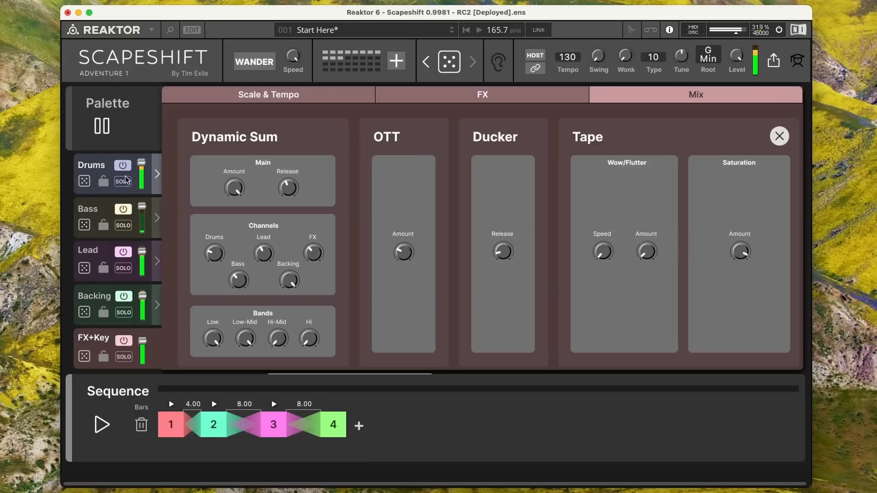
# - Raise the Snare, Hats, Clap and Perc levels to full in the Drums channel
pyautogui.click(91, 166)
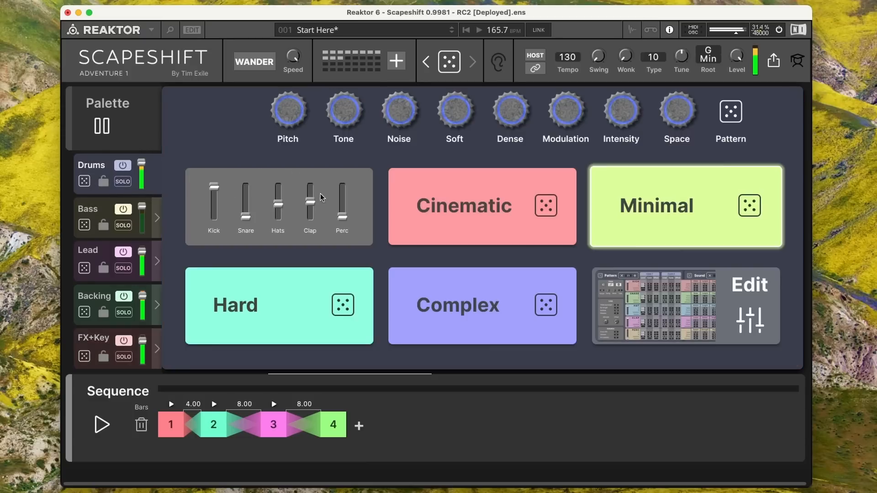
pyautogui.moveTo(254, 213); pyautogui.dragTo(255, 151)
pyautogui.moveTo(344, 189)
pyautogui.mouseDown()
pyautogui.moveTo(320, 147)
pyautogui.moveTo(277, 110)
pyautogui.mouseUp()
# - Return to the palette themes and switch the Bass and Backing channels back on
pyautogui.click(120, 119)
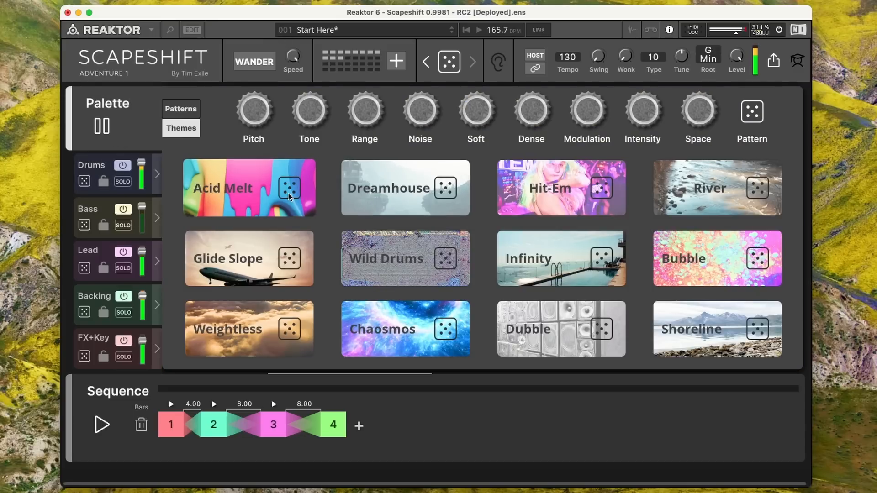
pyautogui.moveTo(288, 193); pyautogui.dragTo(318, 238)
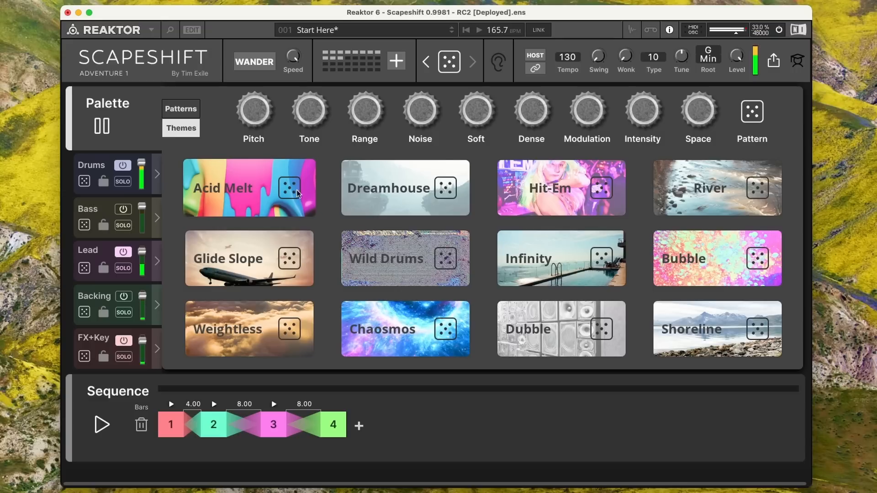
pyautogui.click(123, 211)
pyautogui.click(124, 296)
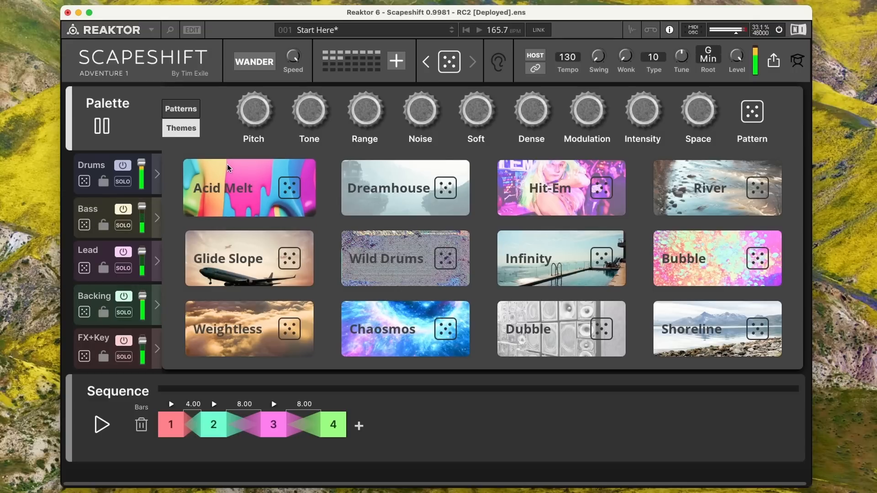
# - Lower the Hats, Clap, Perc and Snare levels to minimum in the Drums channel so that only the Kick plays
pyautogui.click(96, 166)
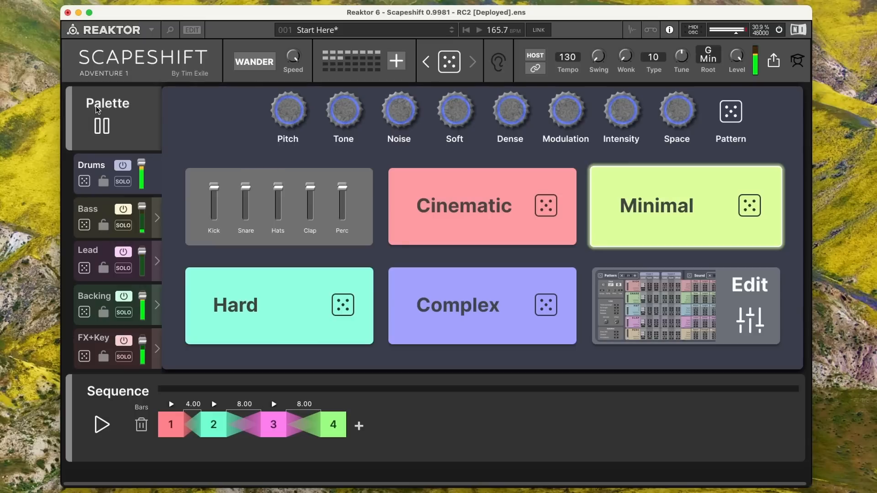
pyautogui.click(117, 101)
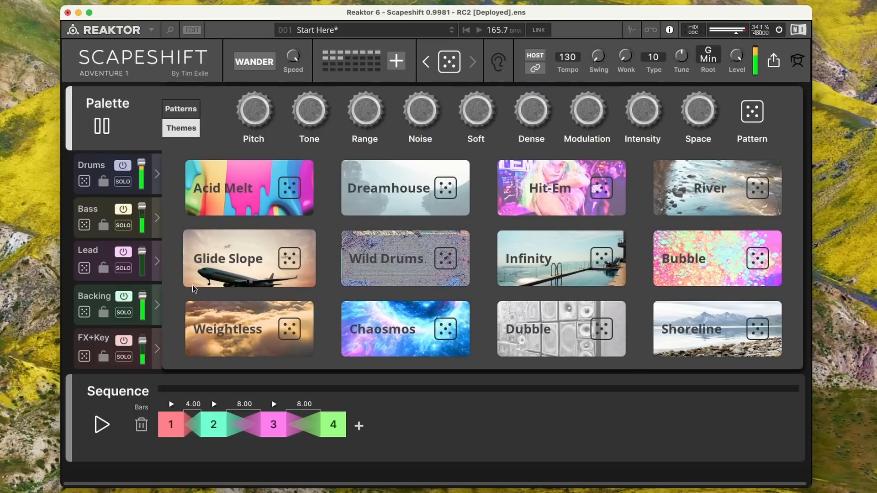
pyautogui.click(99, 171)
pyautogui.moveTo(304, 189); pyautogui.dragTo(304, 308)
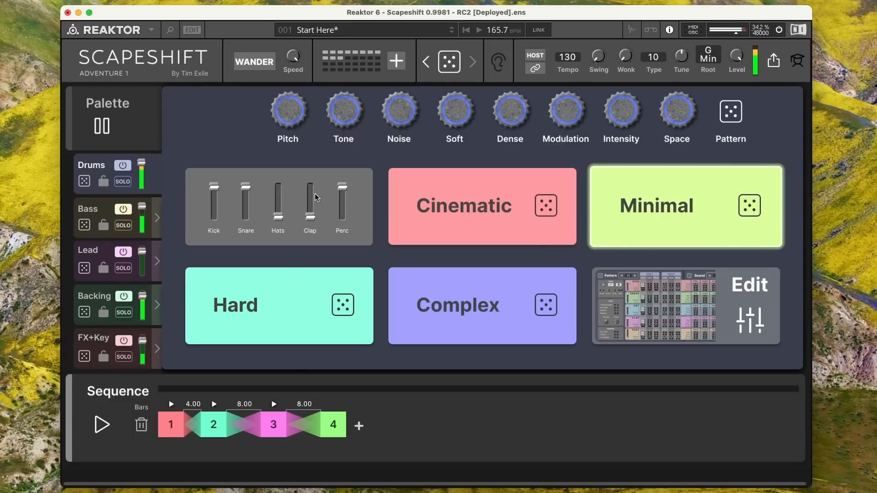
pyautogui.moveTo(343, 185); pyautogui.dragTo(343, 219)
pyautogui.moveTo(245, 187); pyautogui.dragTo(241, 314)
pyautogui.click(157, 106)
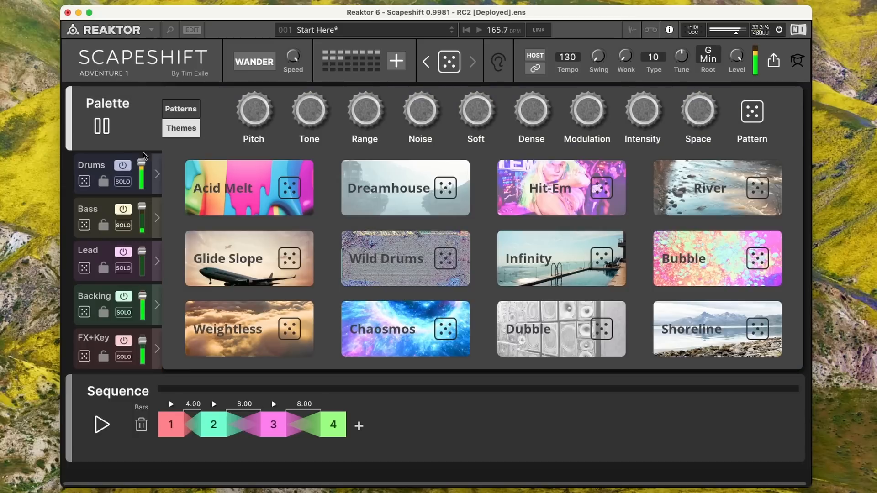
pyautogui.click(151, 173)
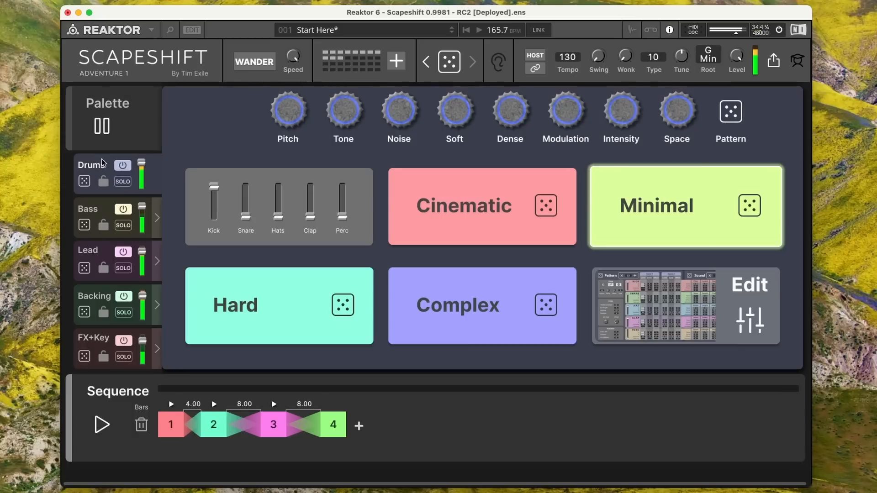
# - Look through the detailed editors of the Bass, Lead and Backing channels
pyautogui.click(97, 212)
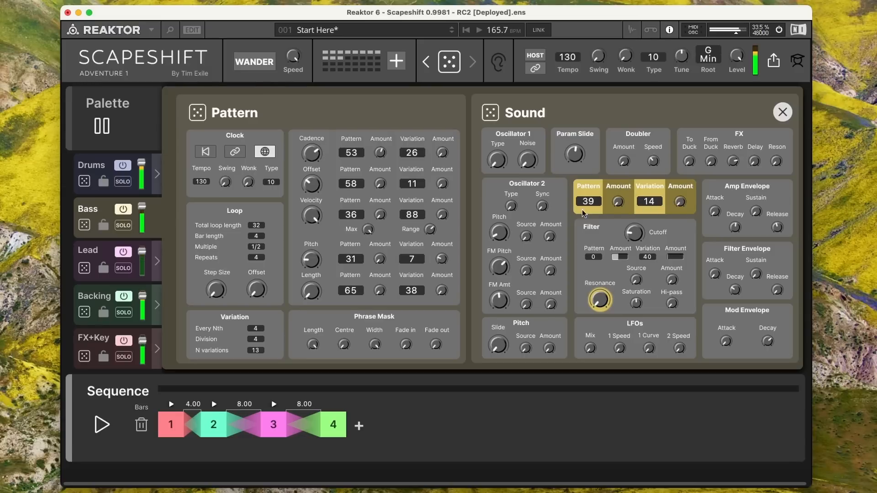
pyautogui.click(100, 250)
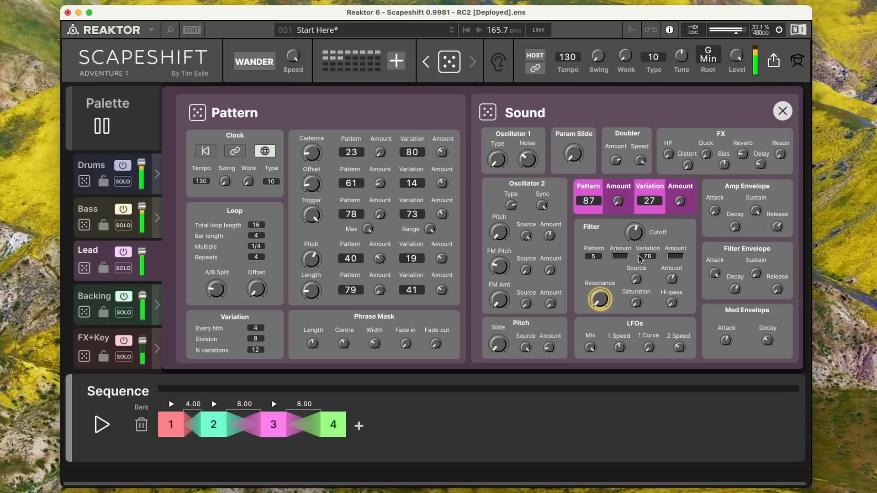
pyautogui.click(114, 299)
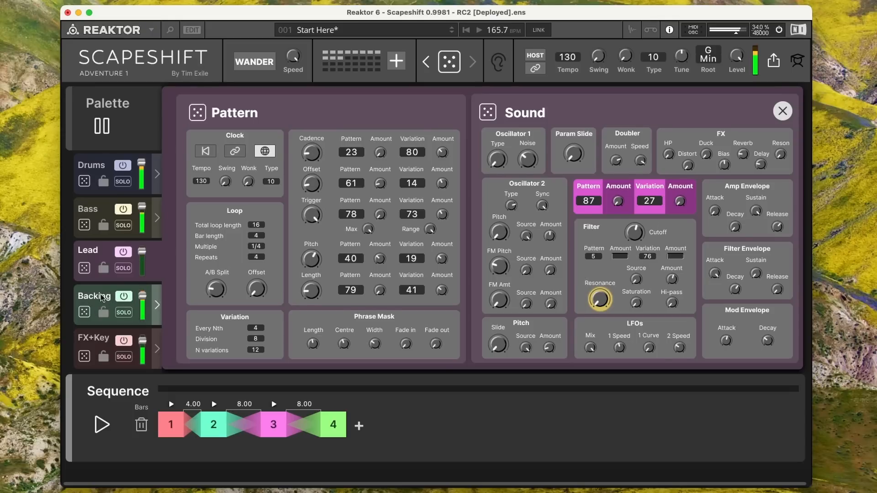
# - Switch off the Drums, Bass and Lead channels
pyautogui.click(123, 164)
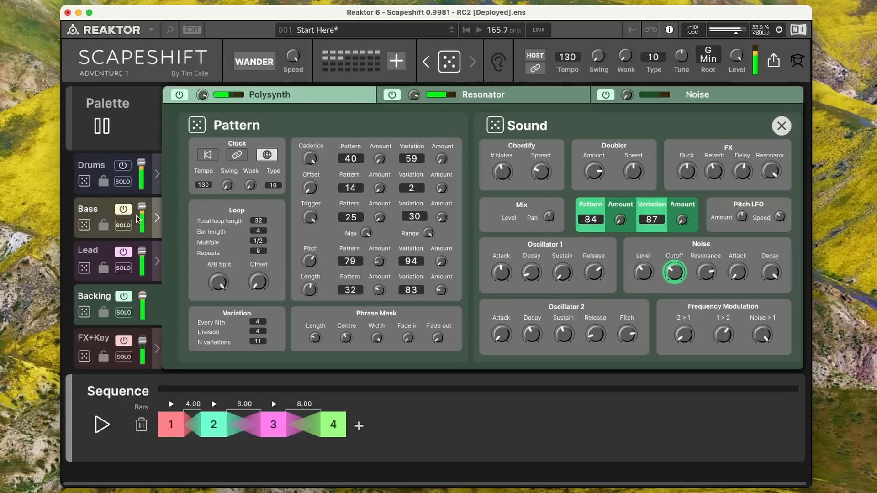
pyautogui.click(123, 209)
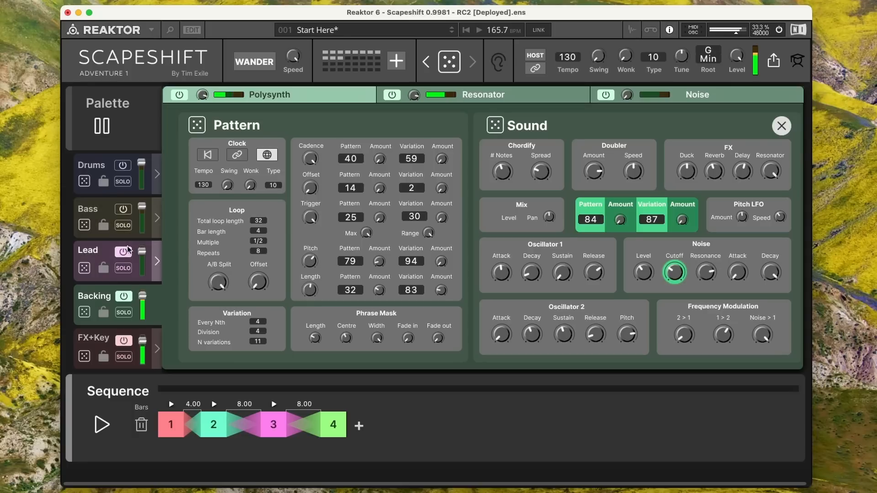
pyautogui.click(123, 253)
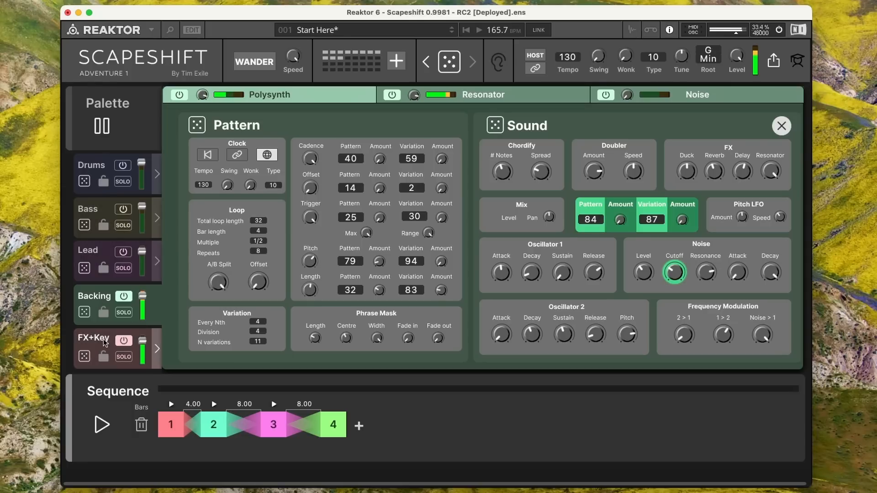
# - Generate an Ornament part for the Backing channel's Noise layer
pyautogui.click(97, 299)
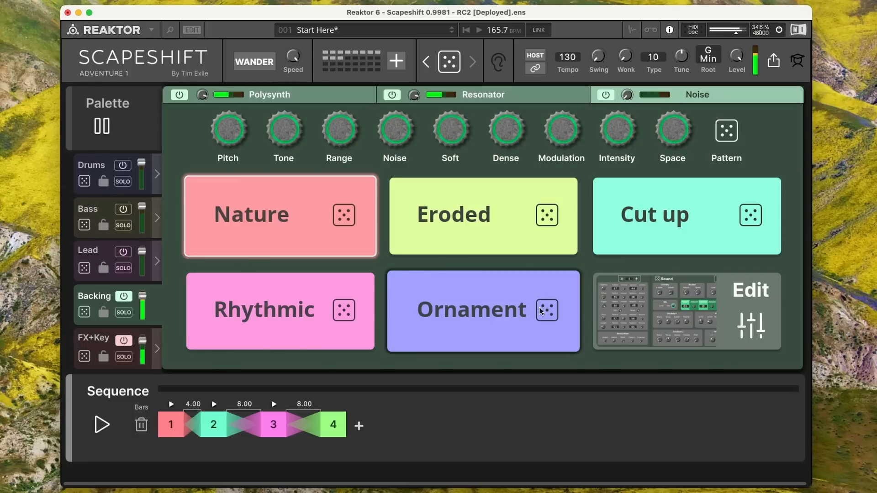
pyautogui.click(533, 325)
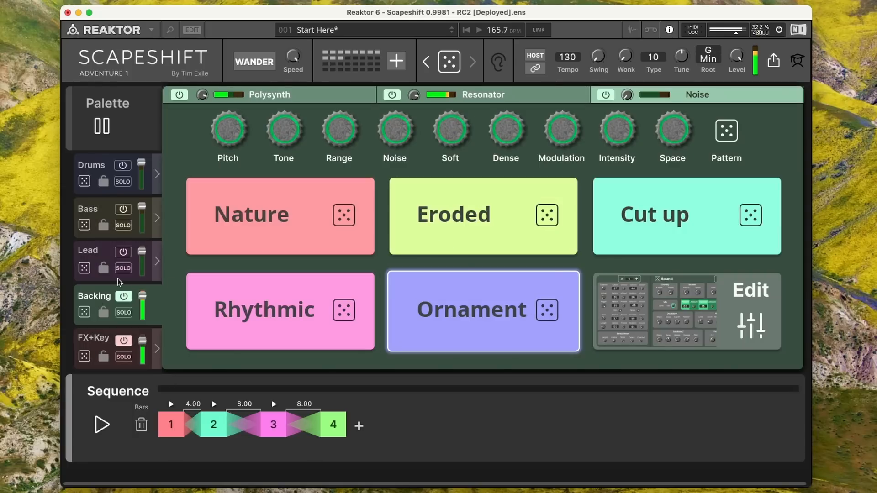
# - Switch the Lead channel back on and generate a Wander part for it
pyautogui.click(100, 250)
pyautogui.click(123, 252)
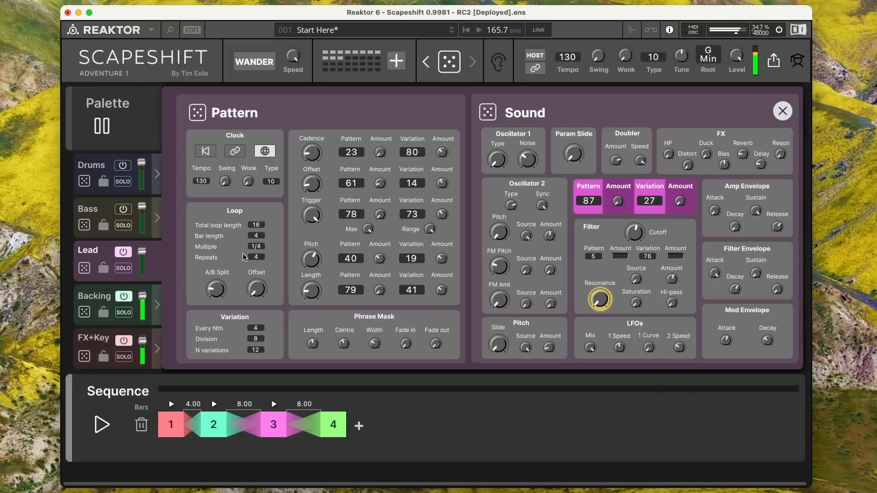
pyautogui.click(96, 257)
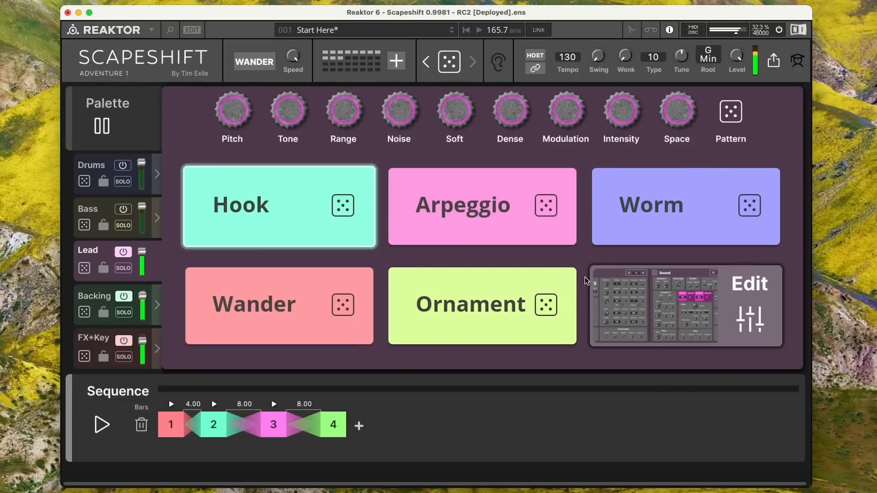
pyautogui.click(211, 308)
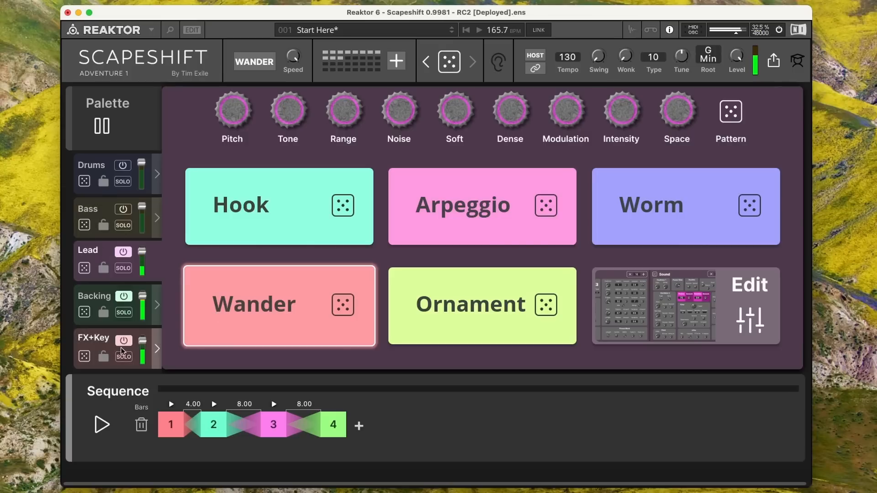
# - Generate a Rhythmic part for the Backing channel's Noise layer and randomise the FX+Key channel's settings
pyautogui.click(100, 302)
pyautogui.click(315, 327)
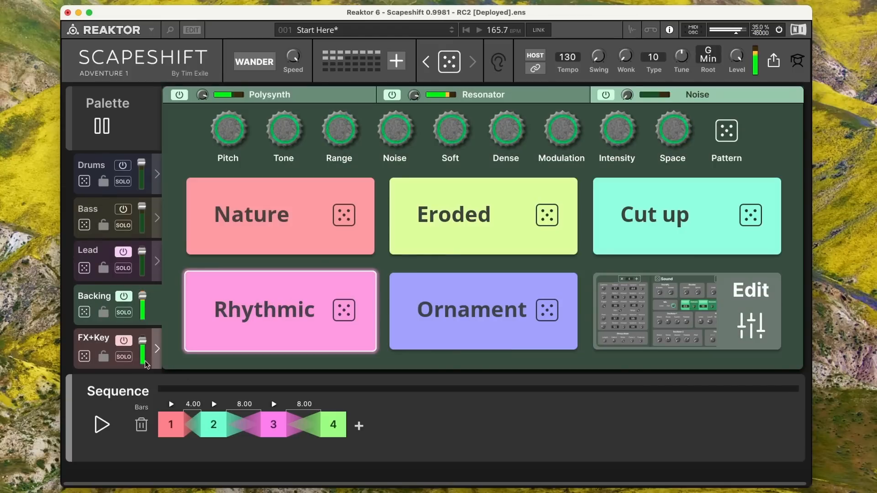
pyautogui.click(106, 344)
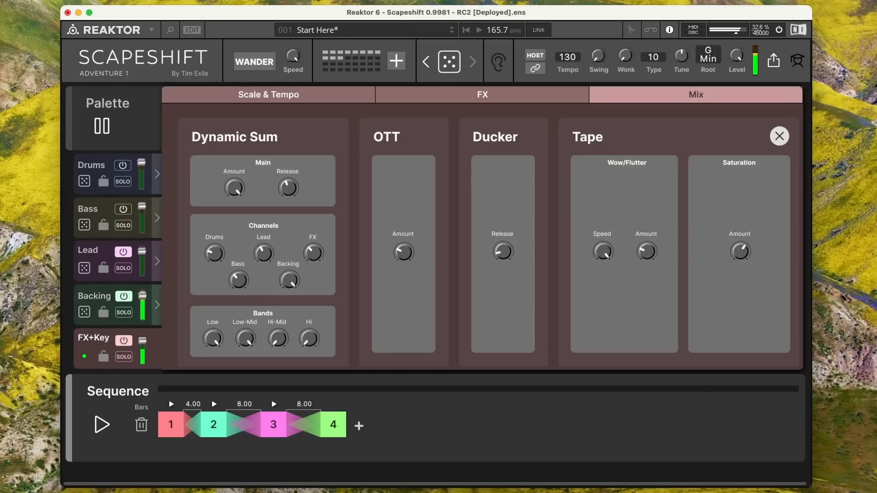
# - Set the tempo to 173 and bring the Drums channel back in with a Complex pattern
pyautogui.click(95, 244)
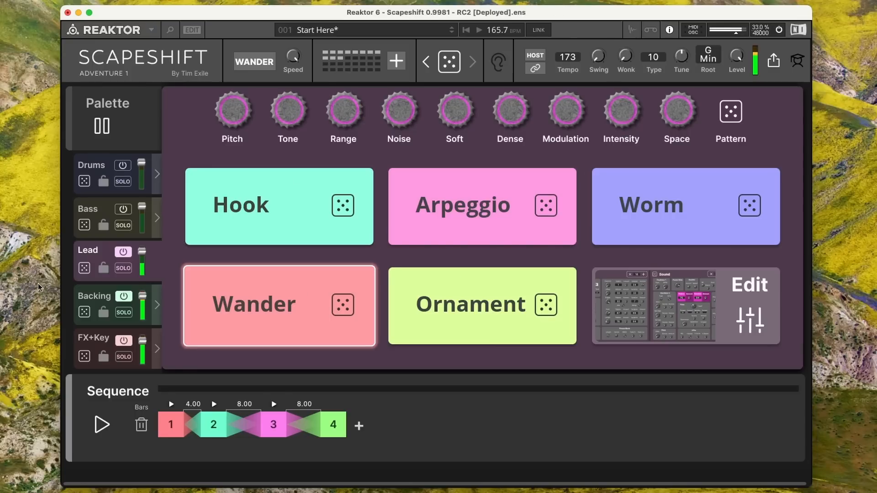
pyautogui.click(113, 164)
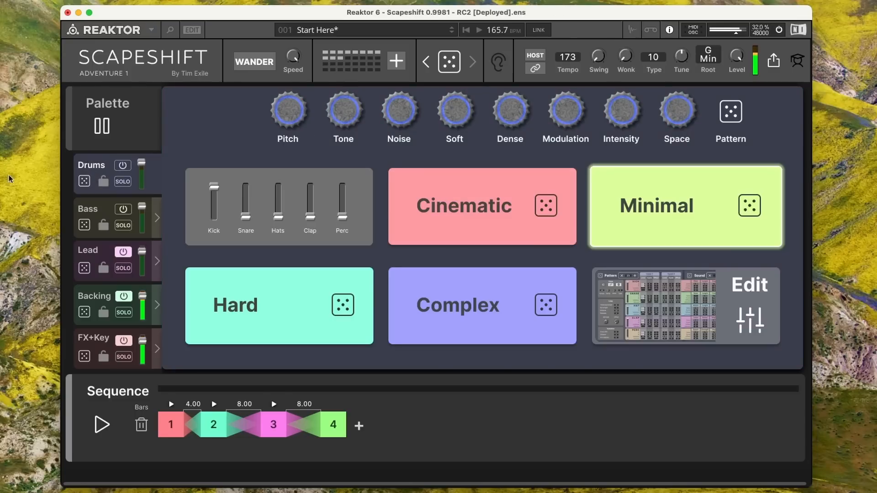
pyautogui.click(549, 303)
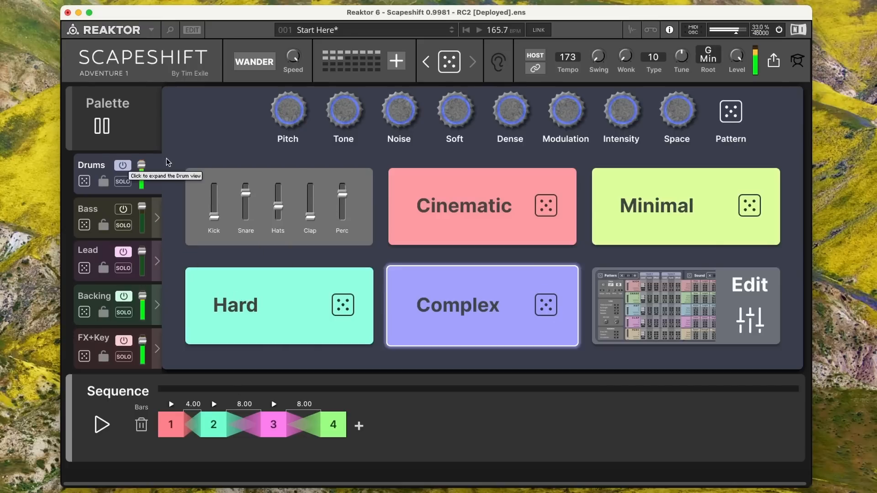
# - Switch the Bass channel back on and raise the tempo to 202
pyautogui.click(122, 208)
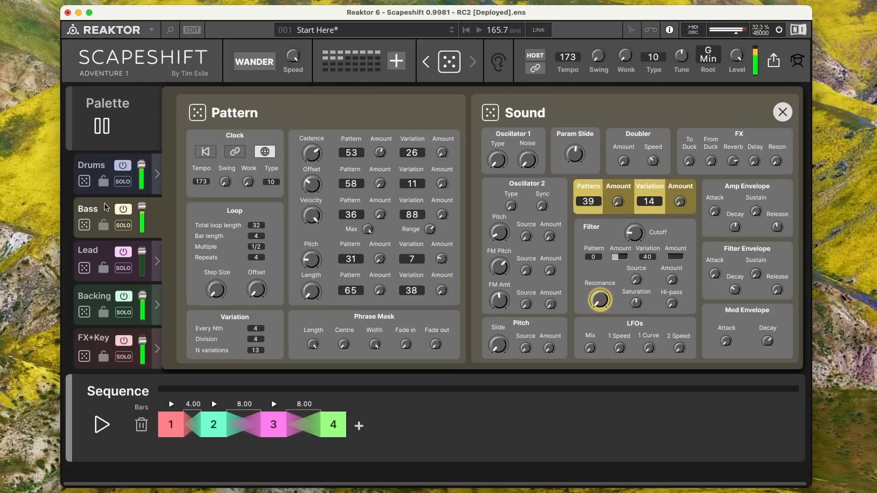
pyautogui.moveTo(581, 76); pyautogui.dragTo(588, 26)
# - Generate an Ornament part for the Lead channel
pyautogui.click(104, 252)
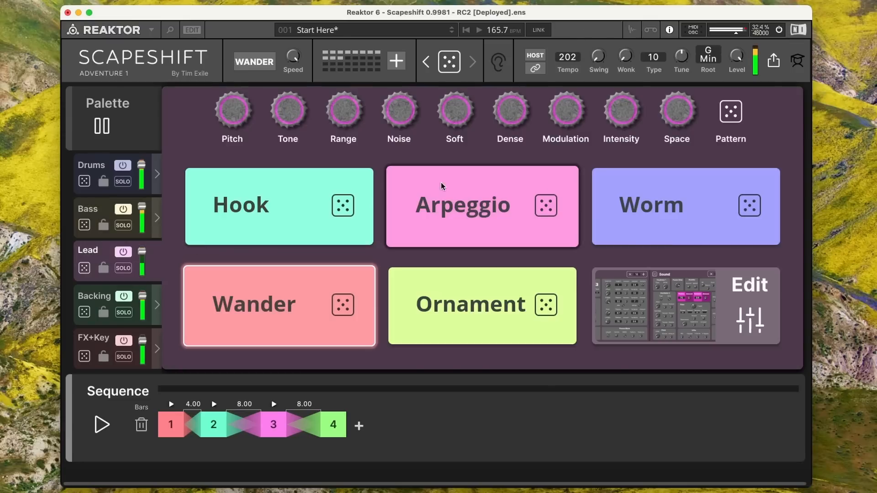
pyautogui.click(562, 292)
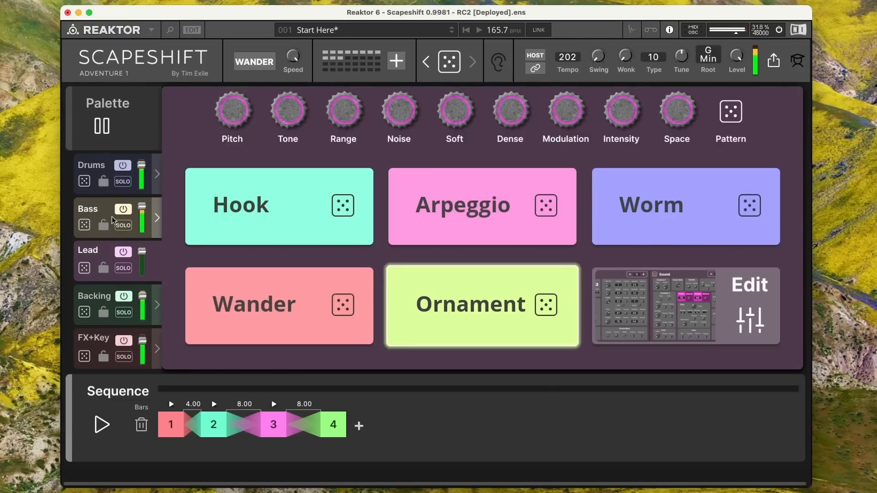
# - Randomise the Bass channel's sound and pattern in its detailed editor
pyautogui.click(113, 221)
pyautogui.click(492, 117)
pyautogui.click(197, 113)
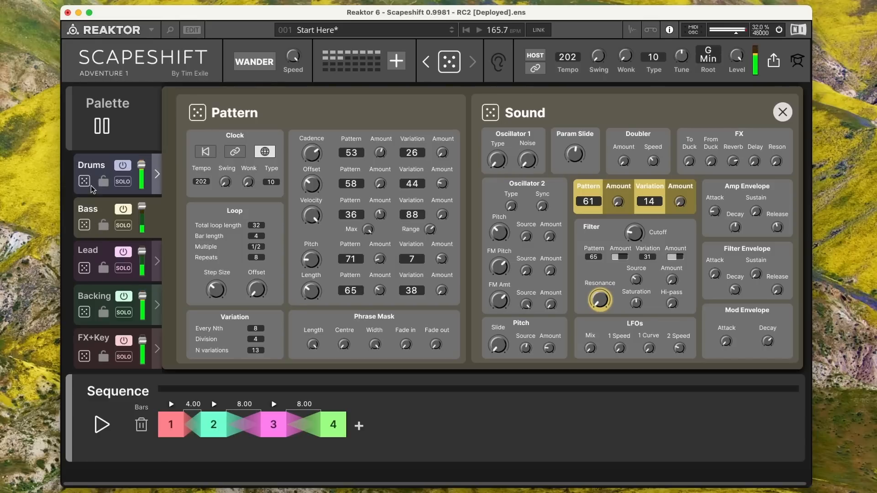
# - Randomise the whole palette several times to generate new variations across all channels
pyautogui.click(451, 62)
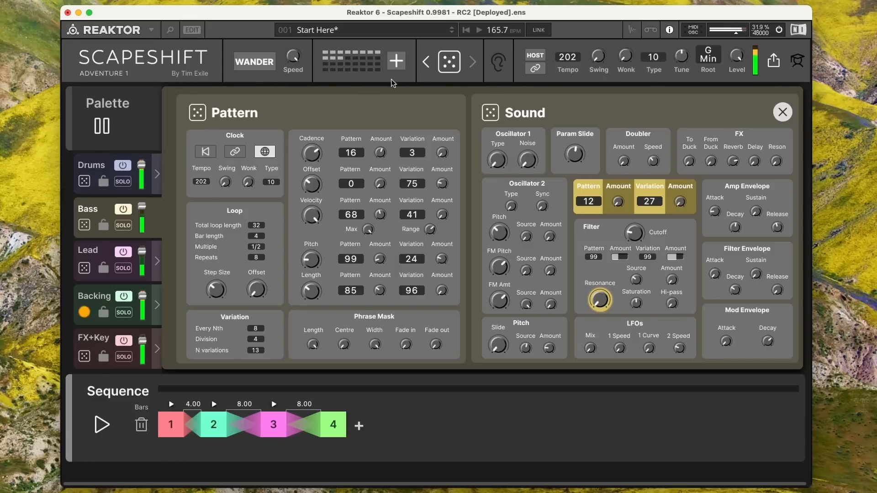
pyautogui.click(457, 72)
pyautogui.click(451, 63)
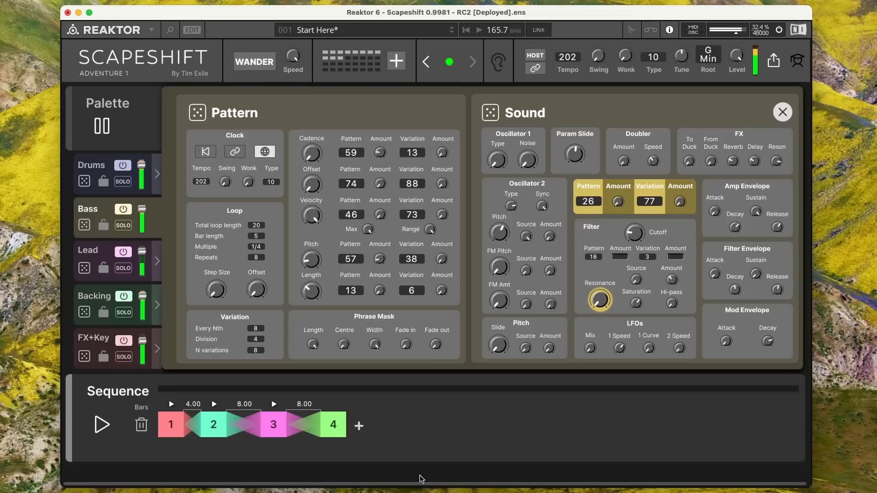
pyautogui.click(453, 67)
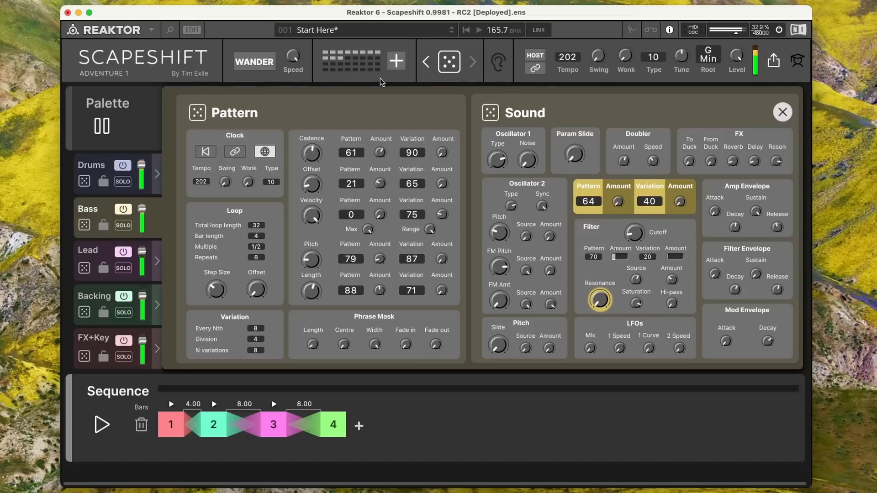
# - Generate a Minimal part for the Drums channel
pyautogui.click(266, 64)
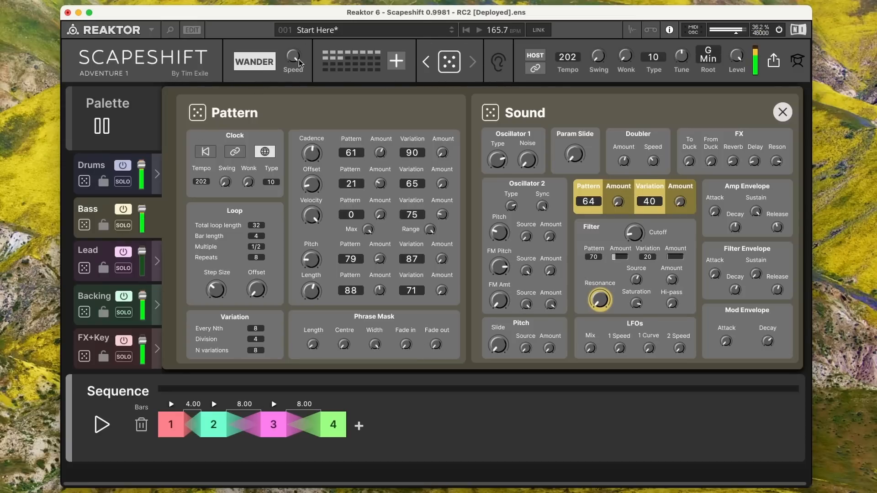
pyautogui.click(103, 304)
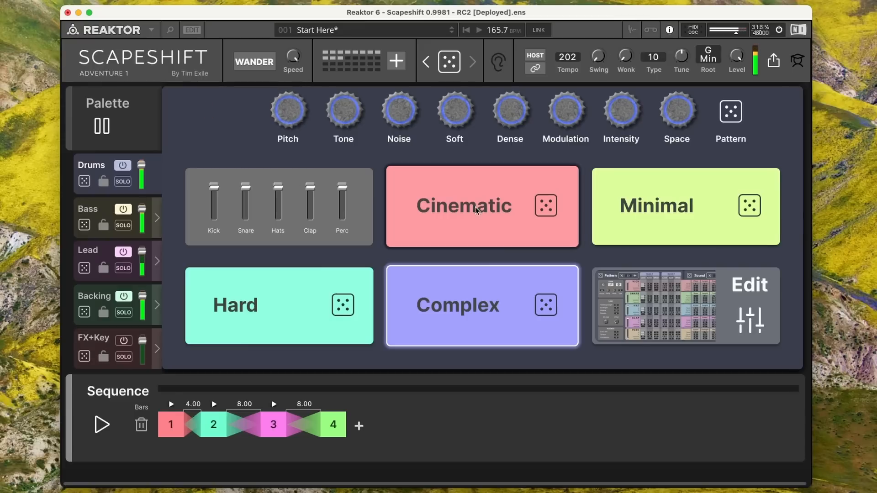
pyautogui.click(696, 216)
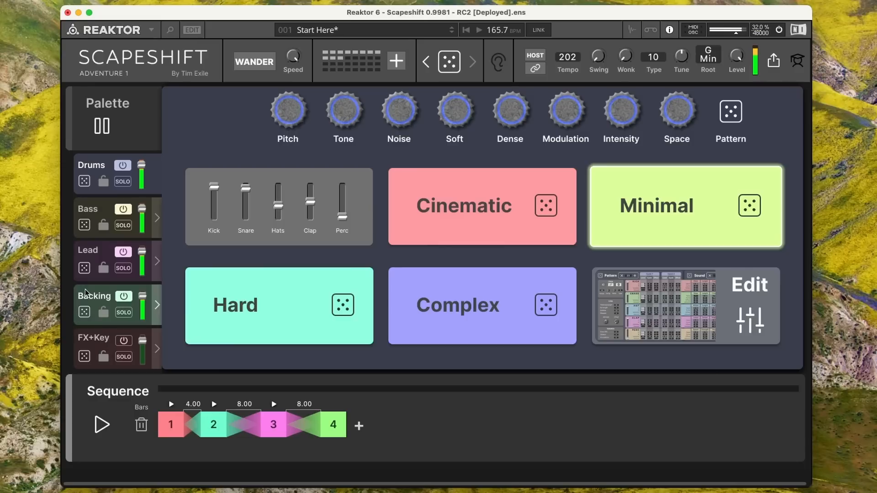
# - Switch the FX+Key channel back on, raise its level and show its reverb and delay settings
pyautogui.click(133, 347)
pyautogui.moveTo(142, 360); pyautogui.dragTo(154, 292)
pyautogui.click(477, 94)
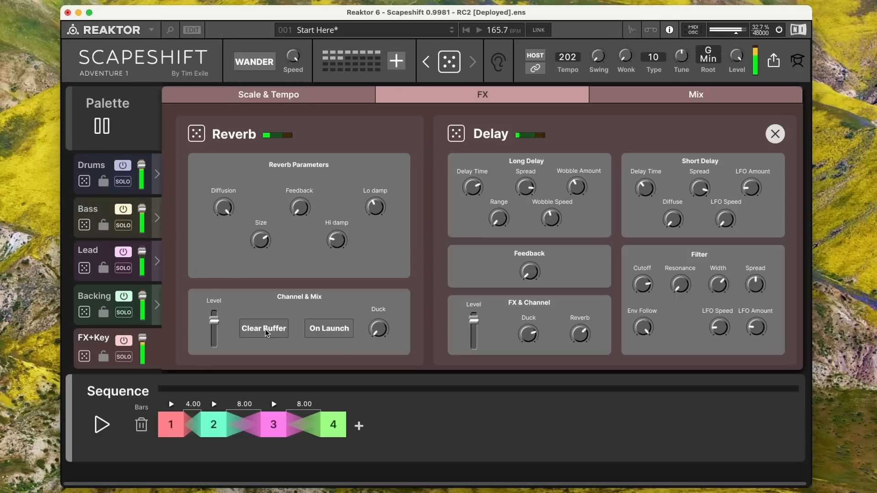
# - Randomise the Bass channel's pattern several times in its detailed editor and adjust the loop repeats
pyautogui.click(98, 165)
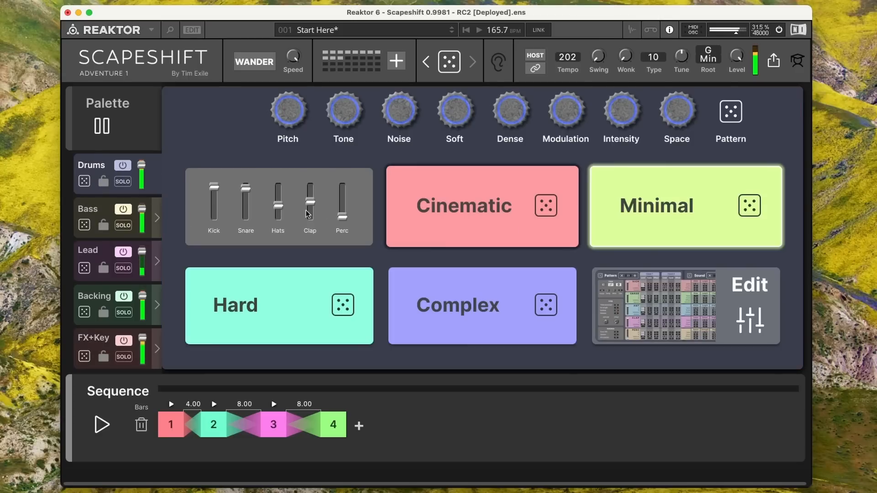
pyautogui.click(101, 212)
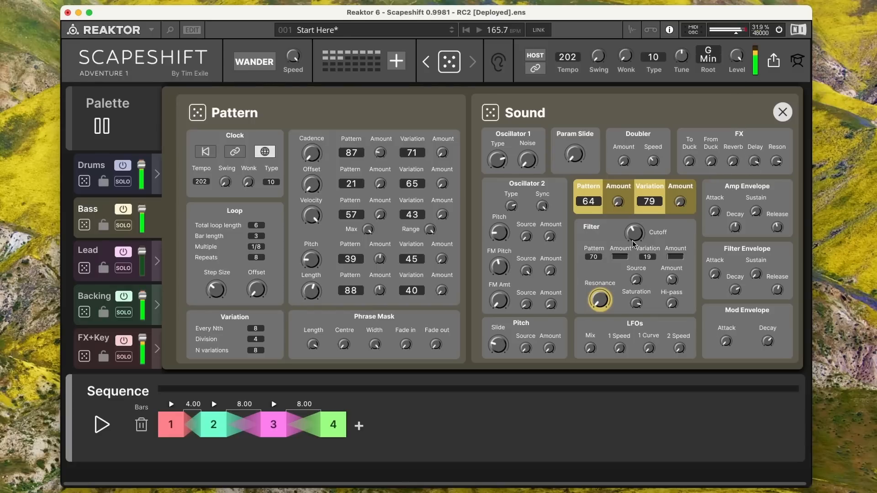
pyautogui.click(198, 112)
pyautogui.click(198, 112)
pyautogui.moveTo(256, 254); pyautogui.dragTo(262, 226)
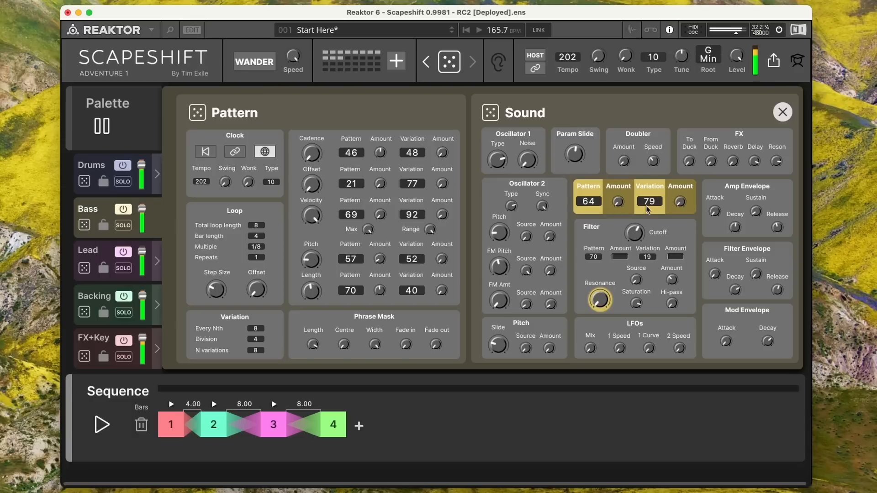
pyautogui.click(200, 118)
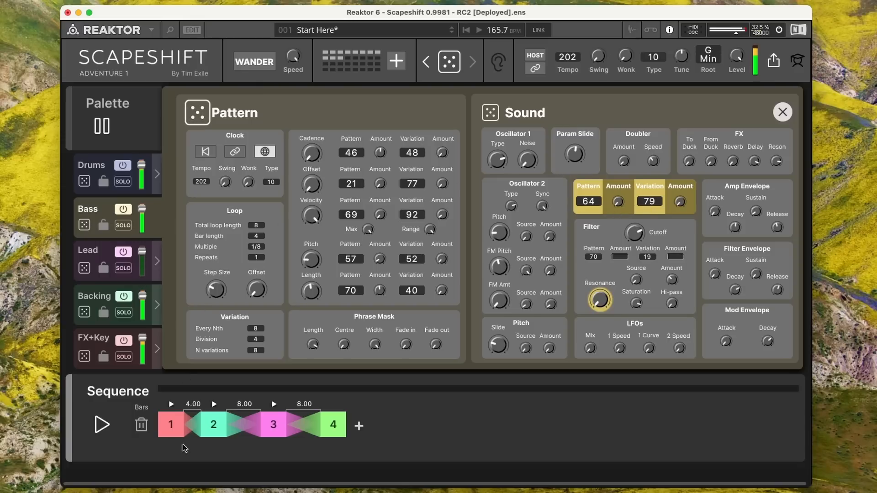
# - Adjust the Bass sound's filter cutoff and filter amount, plus the release of its filter and amp envelopes
pyautogui.click(97, 273)
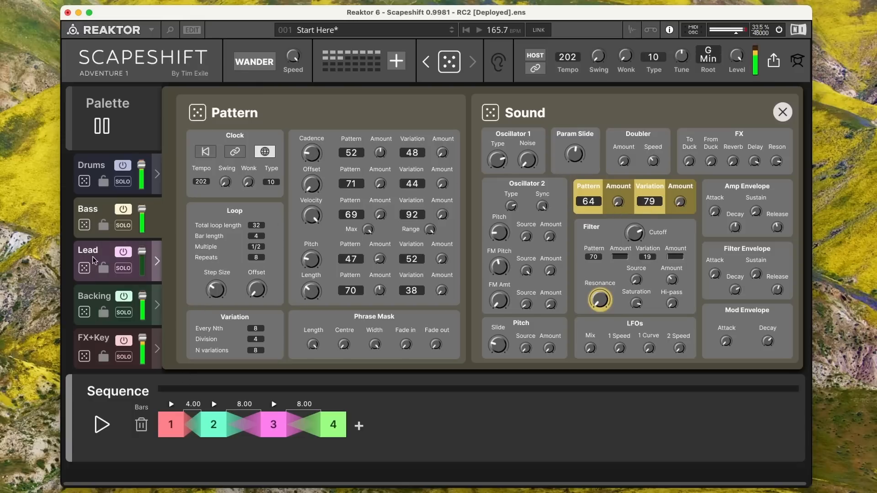
pyautogui.click(92, 252)
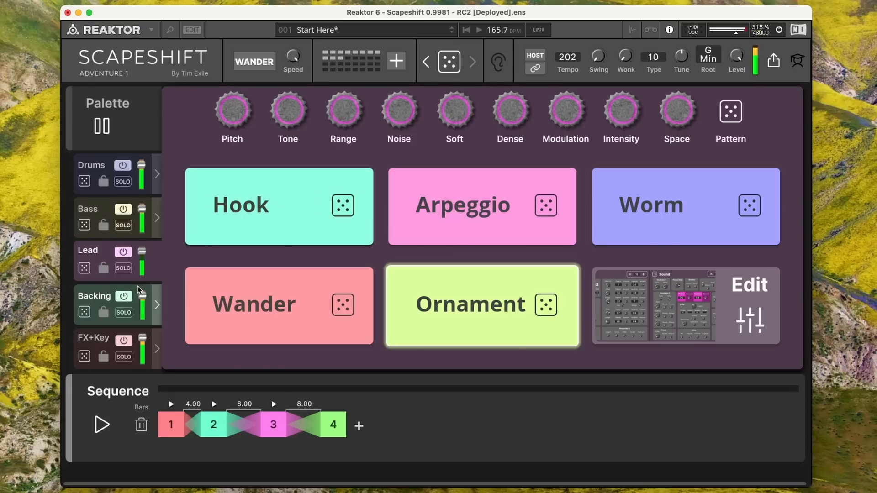
pyautogui.click(113, 233)
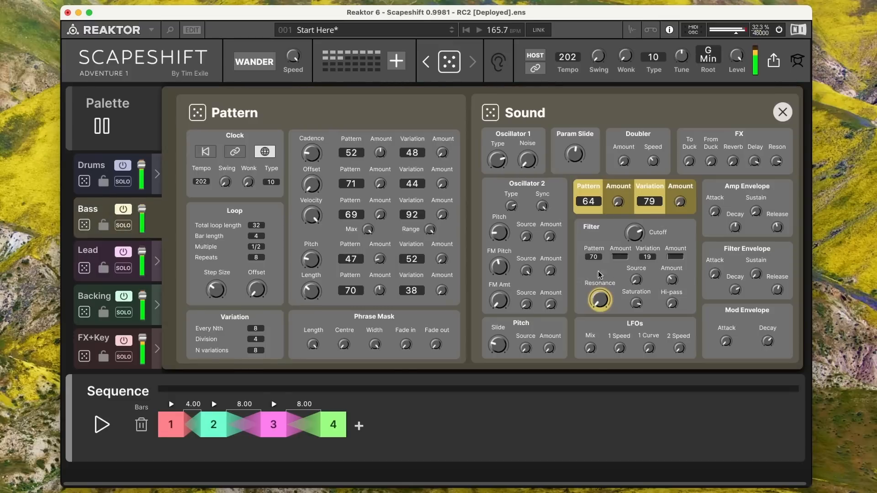
pyautogui.moveTo(640, 234)
pyautogui.mouseDown()
pyautogui.moveTo(637, 264)
pyautogui.moveTo(633, 233)
pyautogui.mouseUp()
pyautogui.click(671, 280)
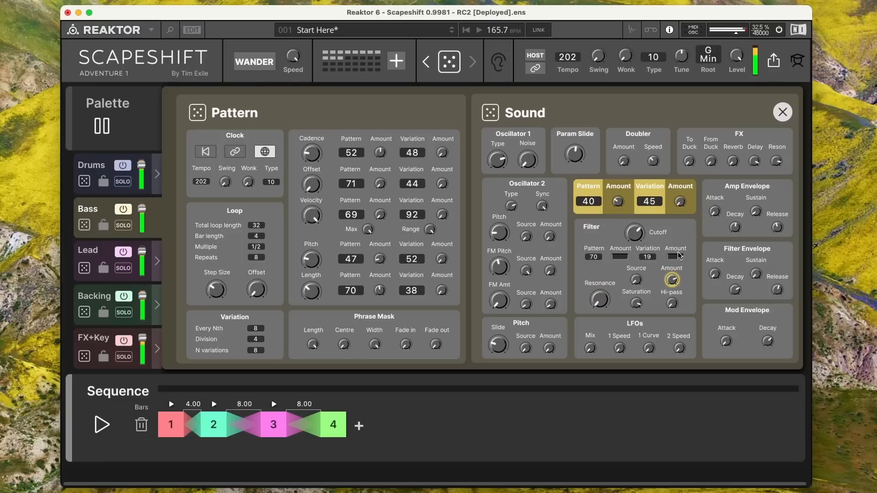
pyautogui.click(777, 290)
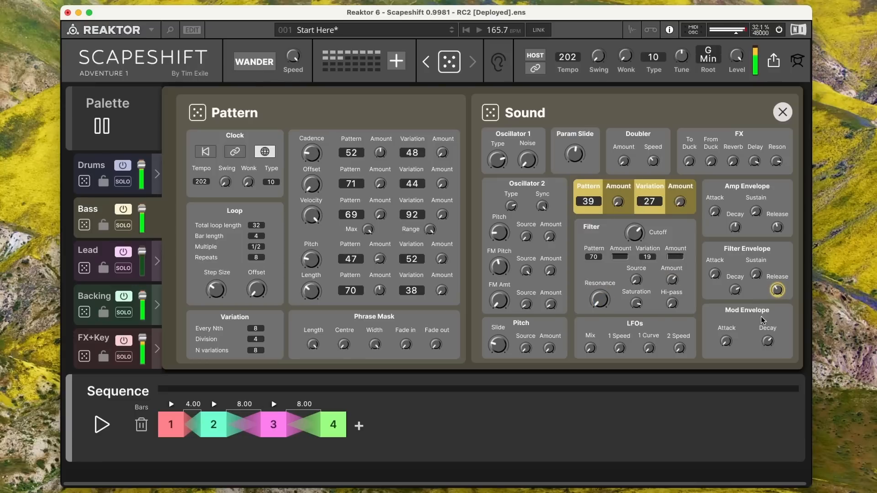
pyautogui.click(778, 227)
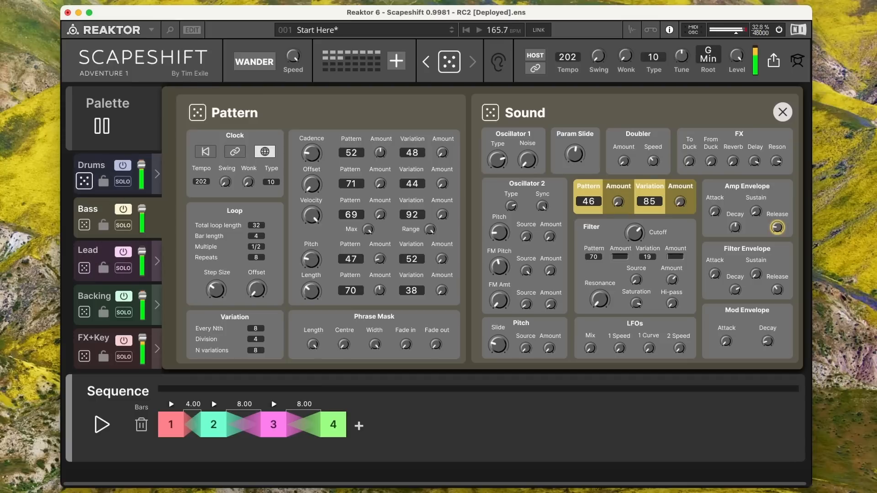
# - Raise all the individual drum levels to maximum and switch the Drums channel off
pyautogui.click(102, 126)
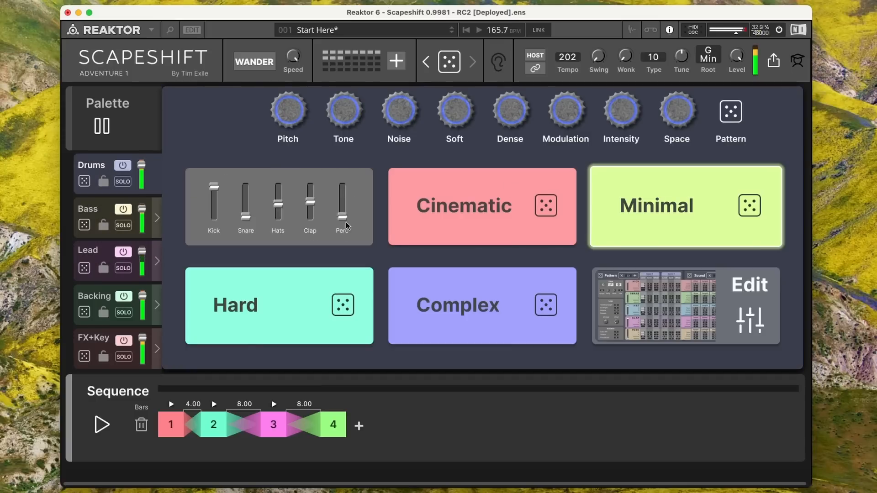
pyautogui.moveTo(245, 215); pyautogui.dragTo(245, 182)
pyautogui.moveTo(317, 207); pyautogui.dragTo(289, 143)
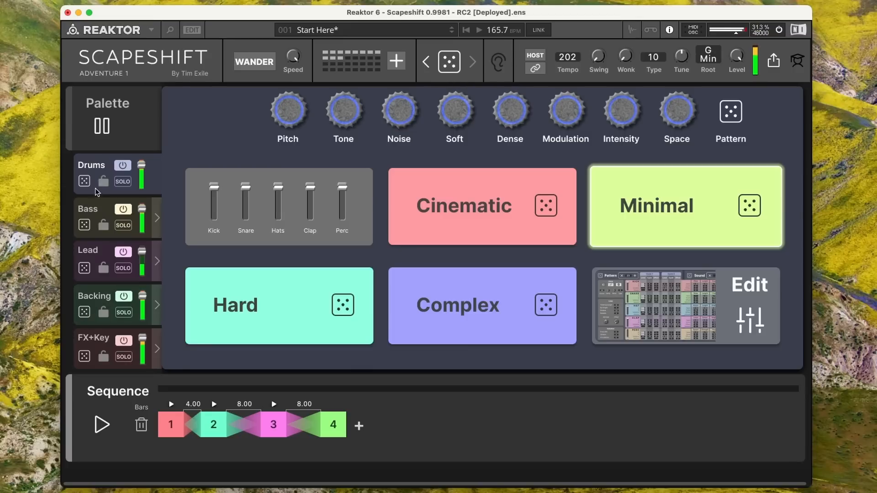
pyautogui.click(117, 165)
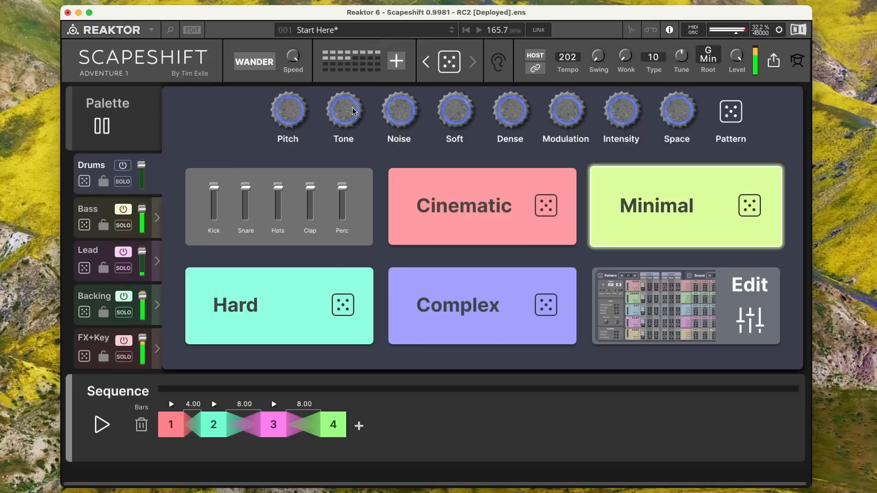
# - Generate an Ornament part and then a Nature part for the Backing channel
pyautogui.click(90, 302)
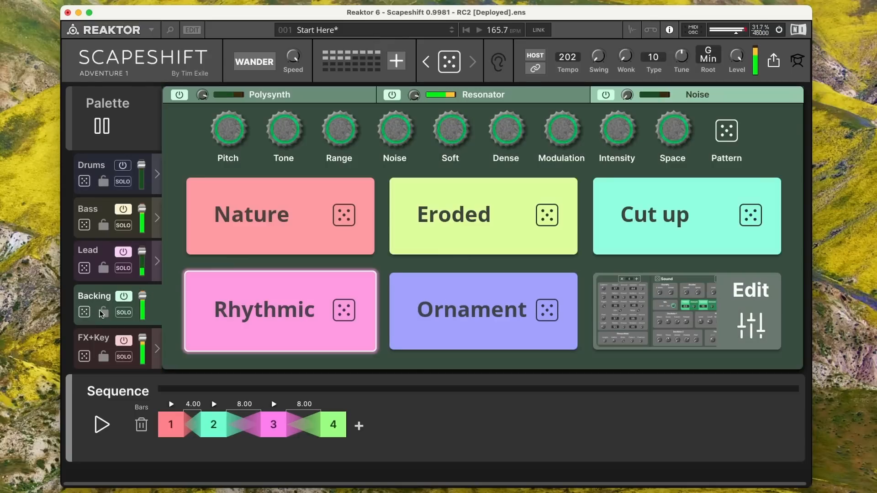
pyautogui.click(544, 313)
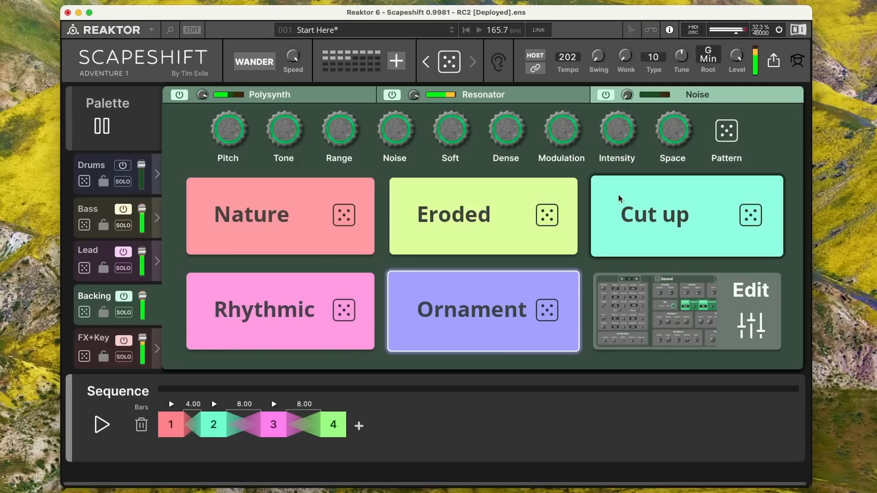
pyautogui.click(344, 214)
pyautogui.click(345, 213)
# - Generate a Wander part for the Lead channel and a Walking part for the Bass channel
pyautogui.click(92, 256)
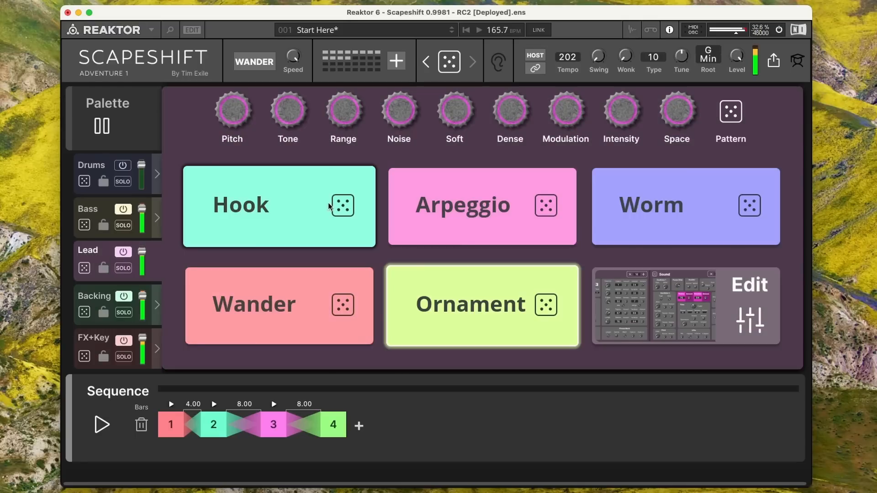
pyautogui.click(342, 303)
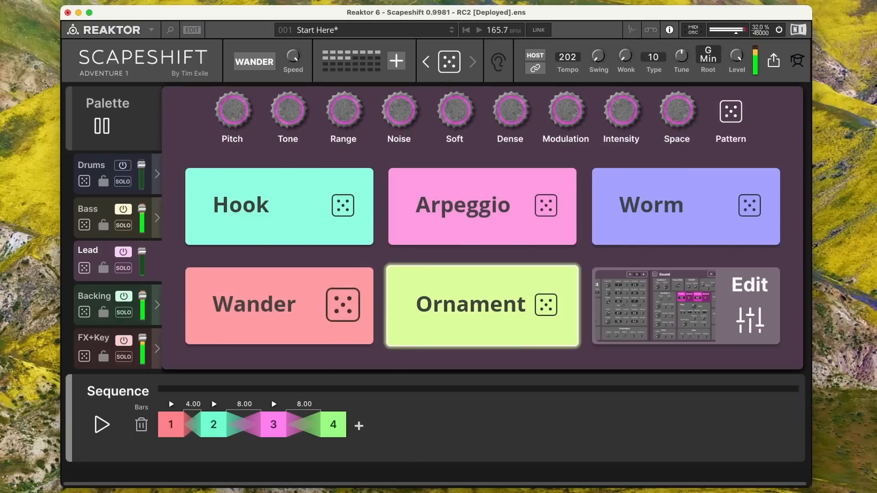
pyautogui.click(98, 213)
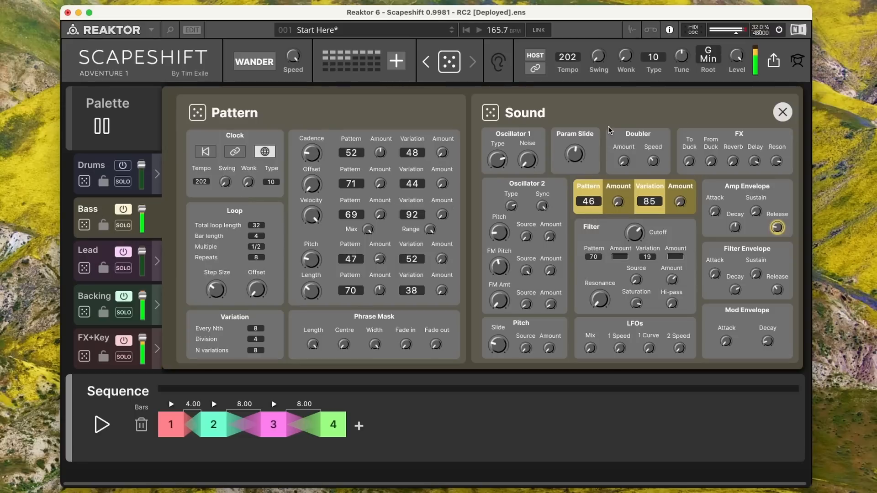
pyautogui.click(783, 112)
pyautogui.click(486, 221)
# - Randomise the Drums channel, lower its Snare level to minimum and check its detailed pattern and sound editor
pyautogui.click(84, 181)
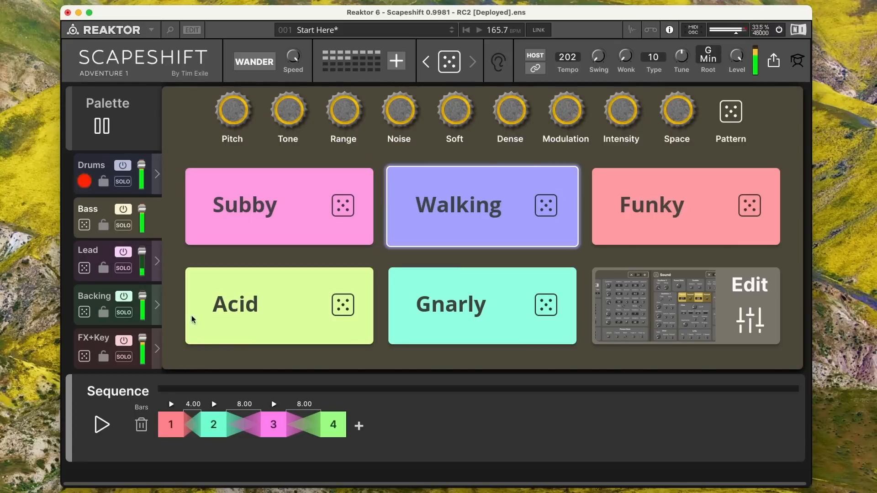
pyautogui.click(156, 175)
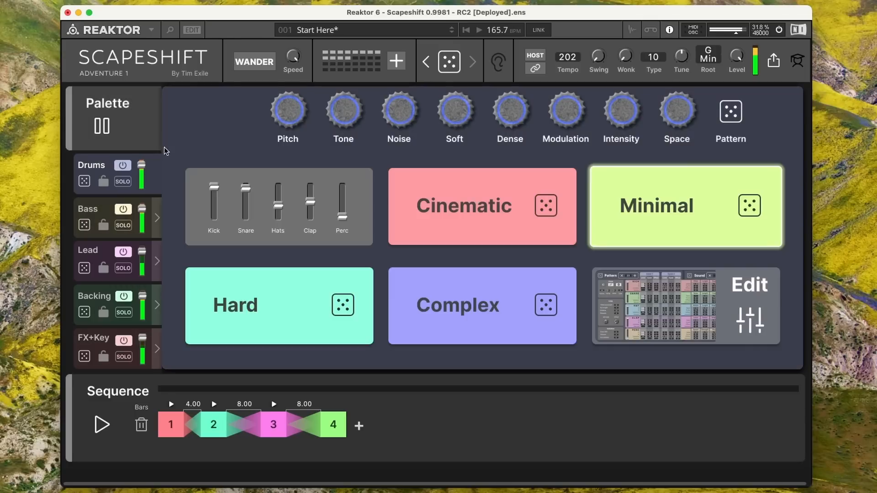
pyautogui.moveTo(247, 193); pyautogui.dragTo(247, 219)
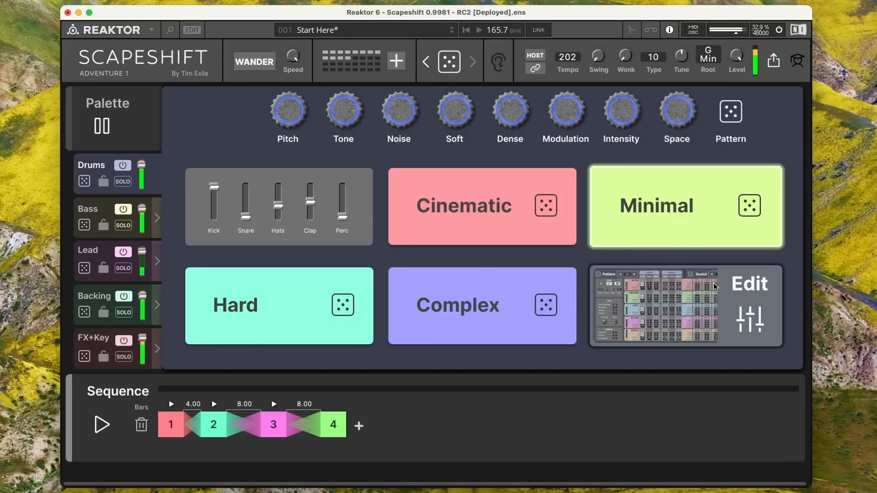
pyautogui.click(713, 304)
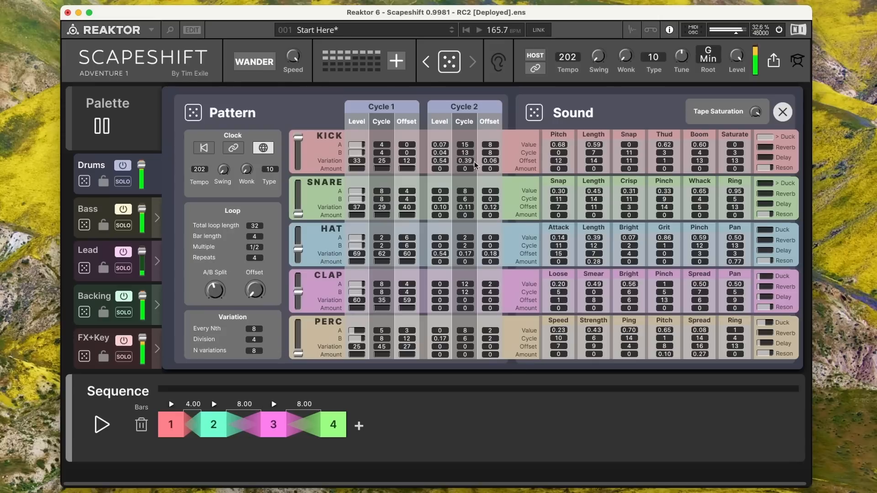
pyautogui.click(782, 112)
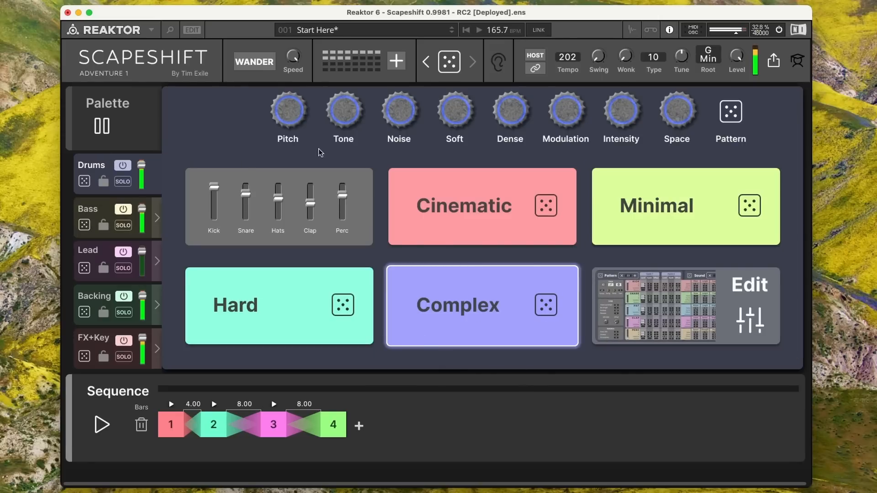
# - Check the Bass channel's detailed editor and generate a Worm part for the Lead channel
pyautogui.click(100, 210)
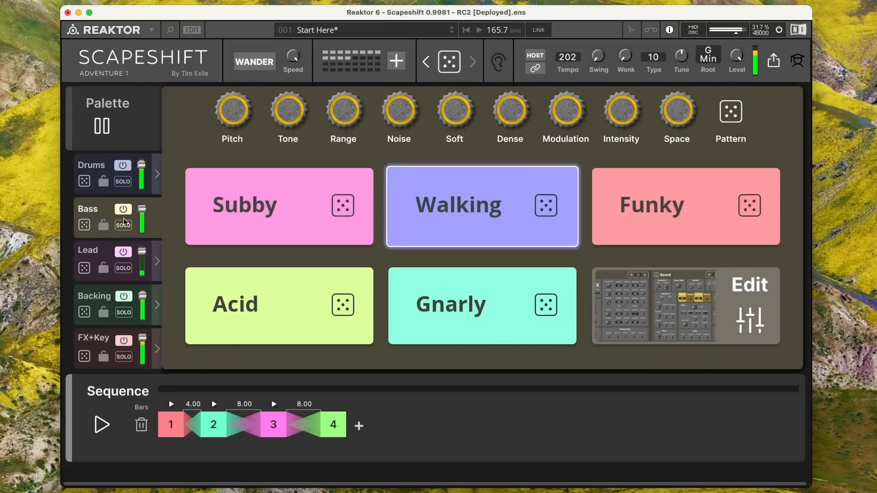
pyautogui.click(152, 212)
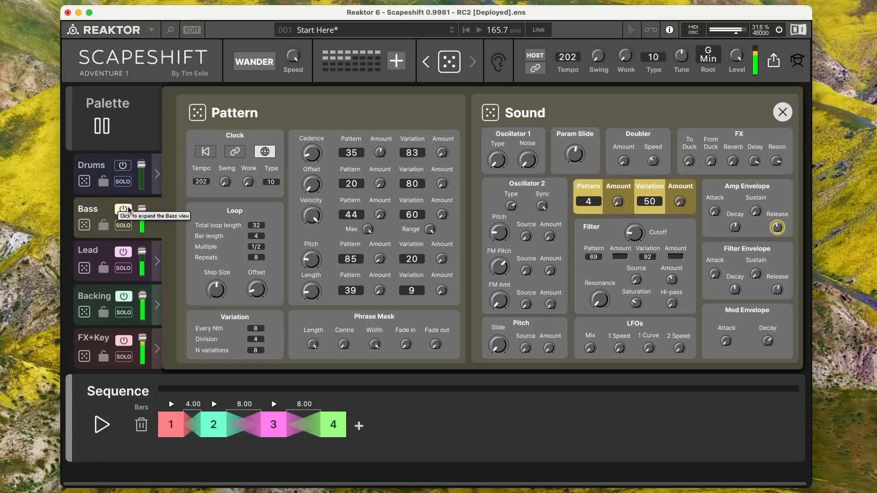
pyautogui.click(120, 243)
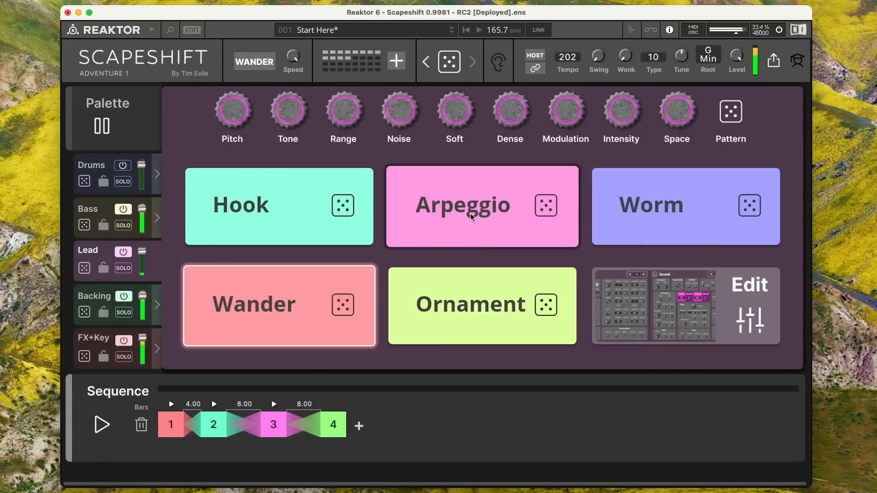
pyautogui.click(752, 210)
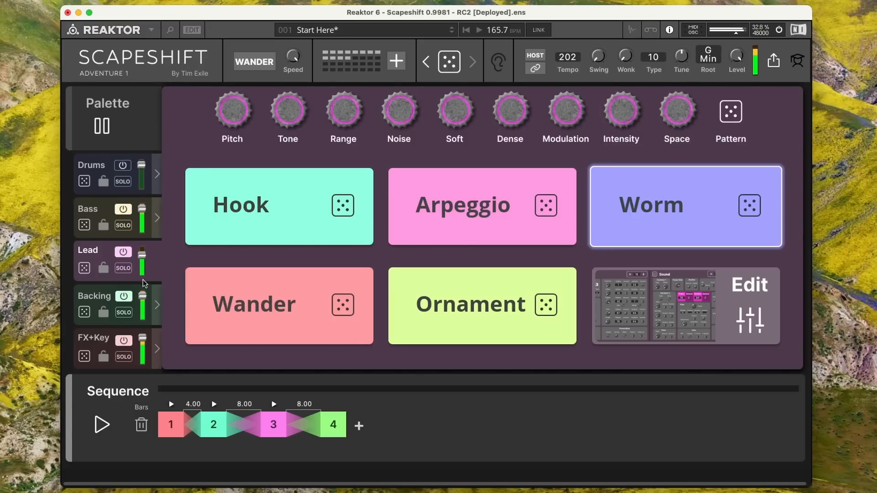
# - Examine the FX+Key channel's reverb and delay settings and its Mix page
pyautogui.click(157, 349)
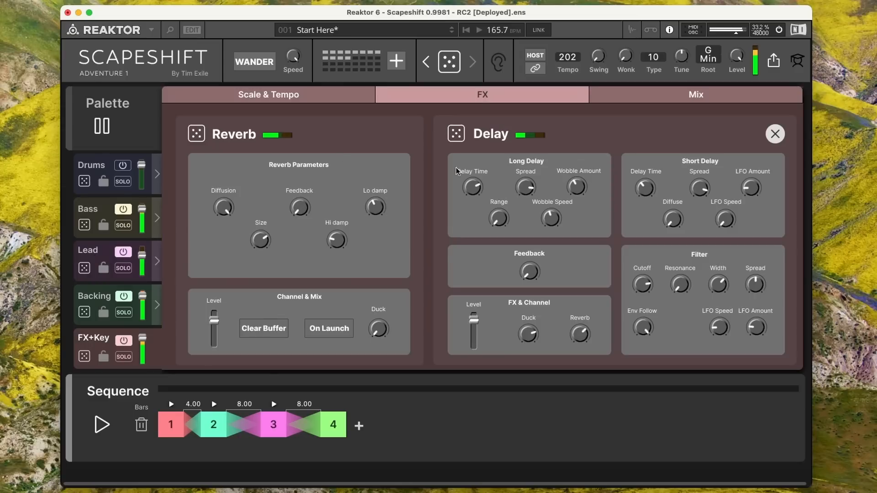
pyautogui.click(598, 98)
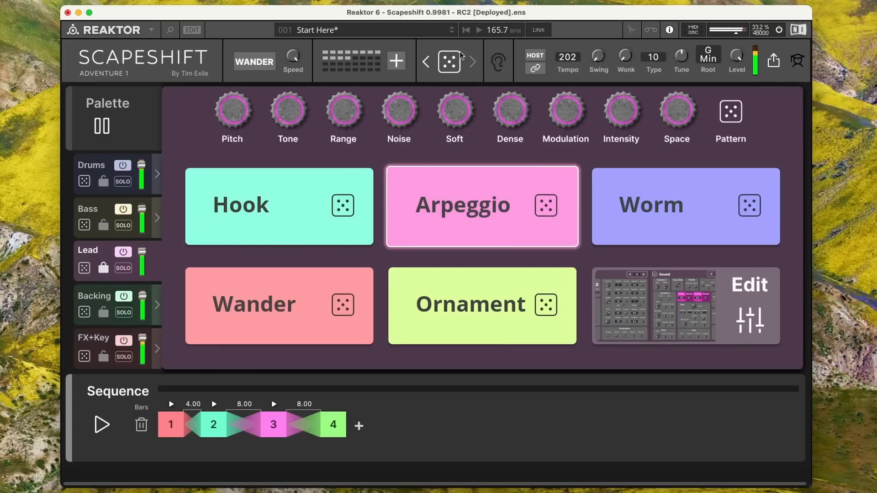
# - Adjust the Lead channel's filter cutoff in its detailed editor and toggle the Drums channel
pyautogui.click(761, 292)
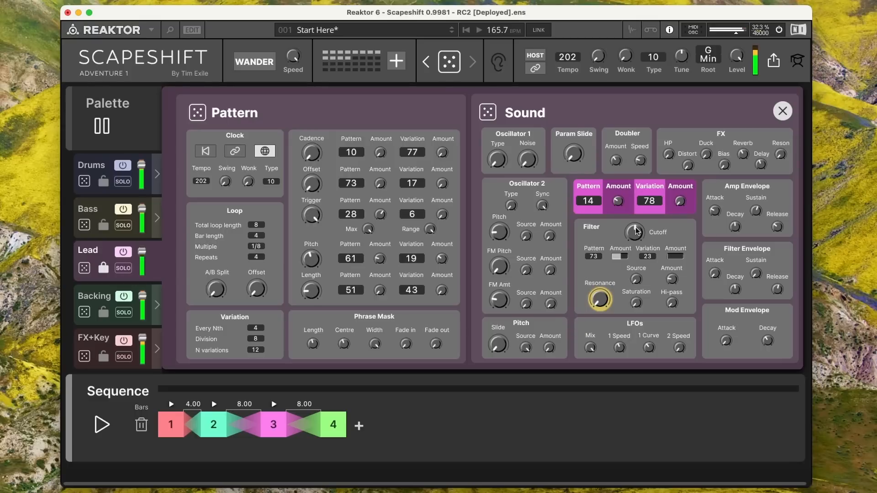
pyautogui.click(123, 166)
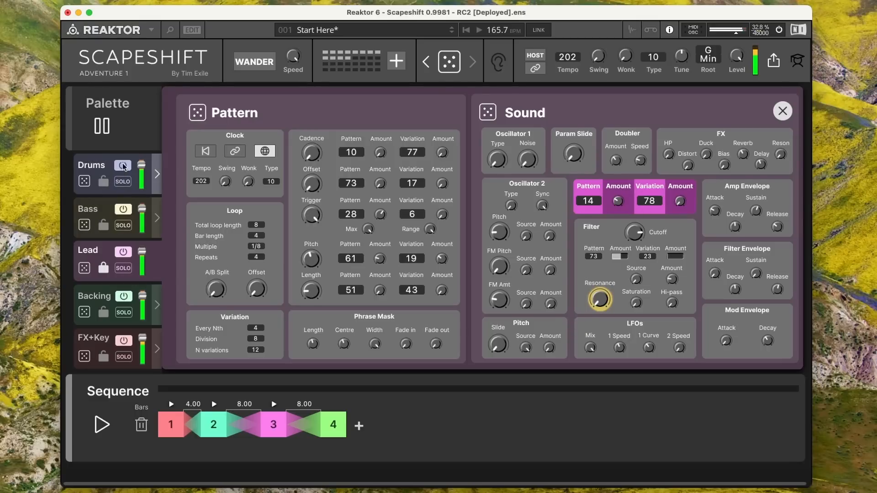
# - Switch off the Bass and Backing channels, switch the Drums channel on and open the Drums page
pyautogui.click(123, 209)
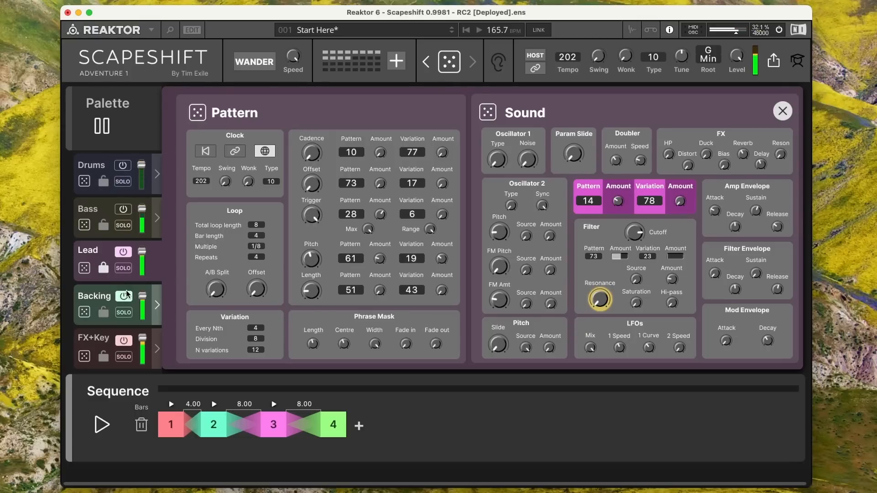
pyautogui.click(124, 299)
pyautogui.click(118, 166)
pyautogui.click(102, 166)
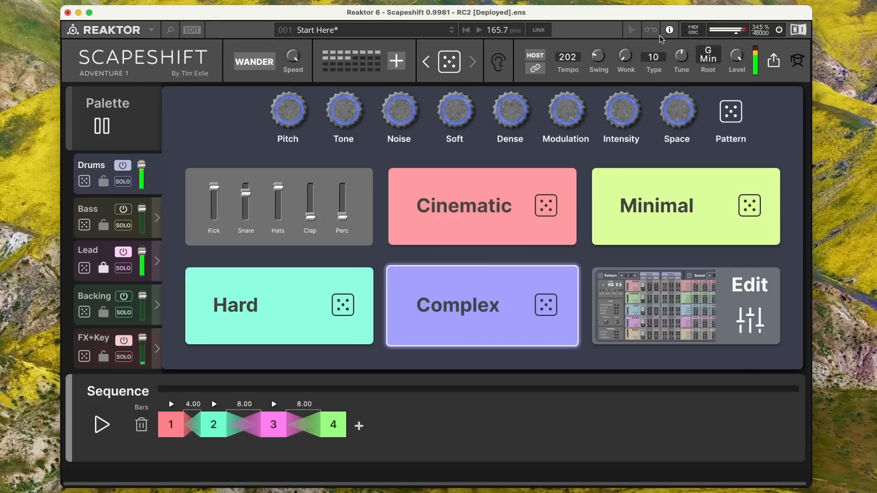
# - Set Stage 1 of the scale sequence to root B, major, with 8 notes
pyautogui.click(707, 58)
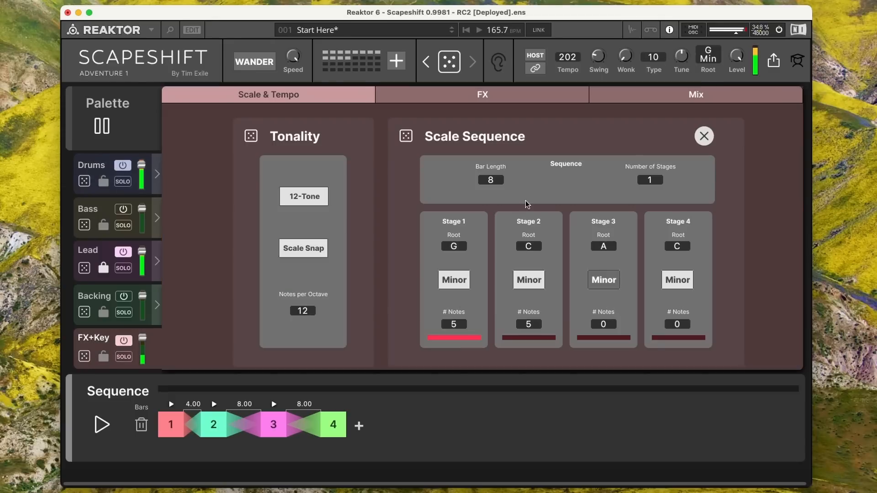
pyautogui.click(457, 283)
pyautogui.moveTo(463, 248); pyautogui.dragTo(466, 202)
pyautogui.moveTo(458, 327); pyautogui.dragTo(474, 278)
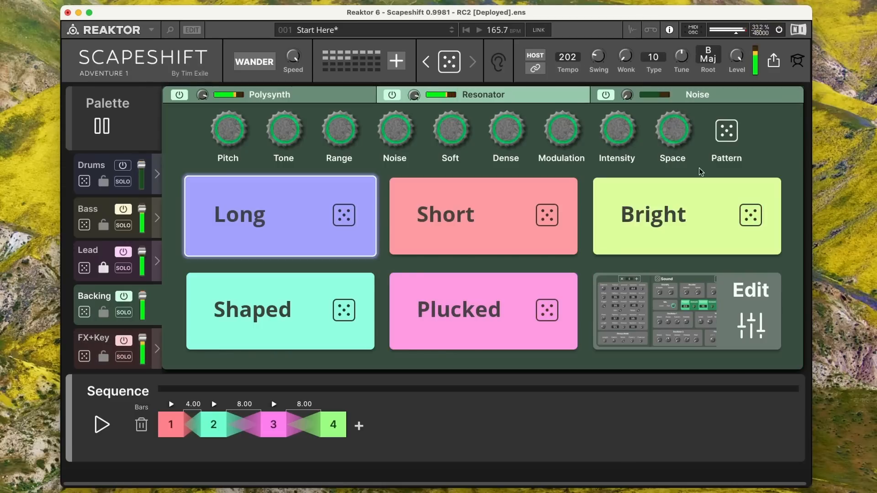
# - Switch off the Backing channel's Resonator and close the Lead channel's detailed editor
pyautogui.click(392, 95)
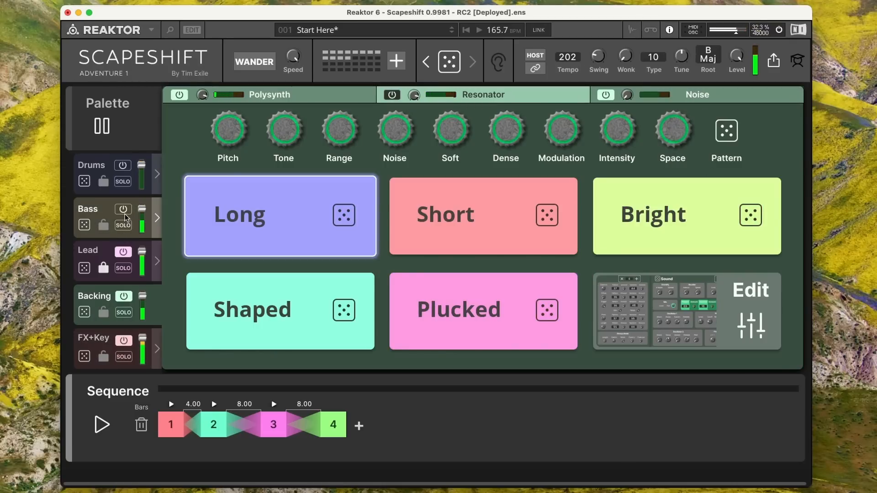
pyautogui.click(108, 250)
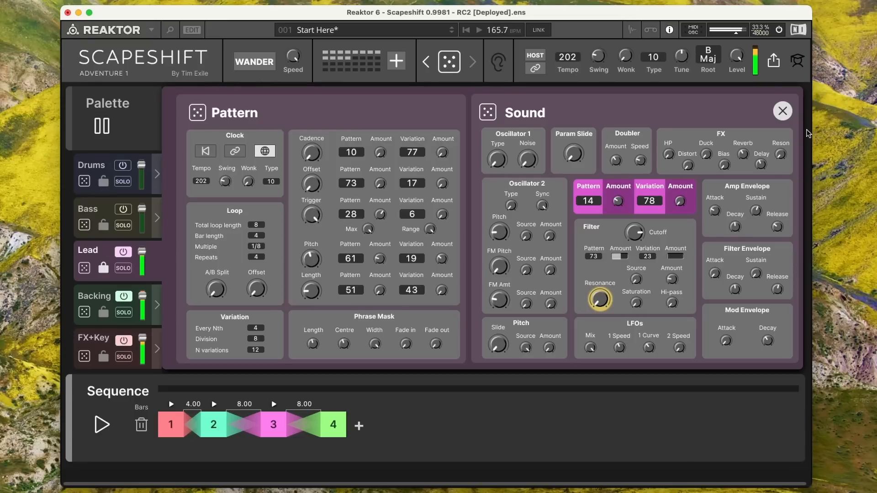
pyautogui.click(783, 111)
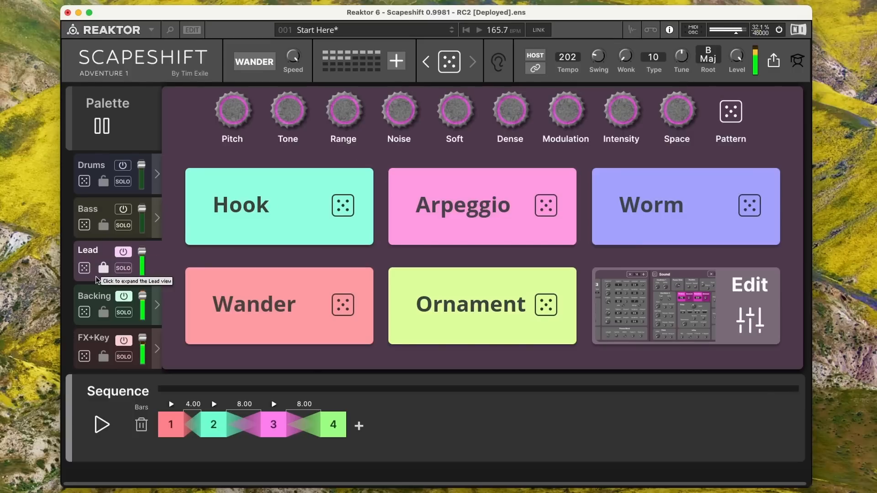
# - Switch on the Drums channel, generate a Minimal part, and set its Perc level to maximum and Kick level to minimum
pyautogui.click(122, 166)
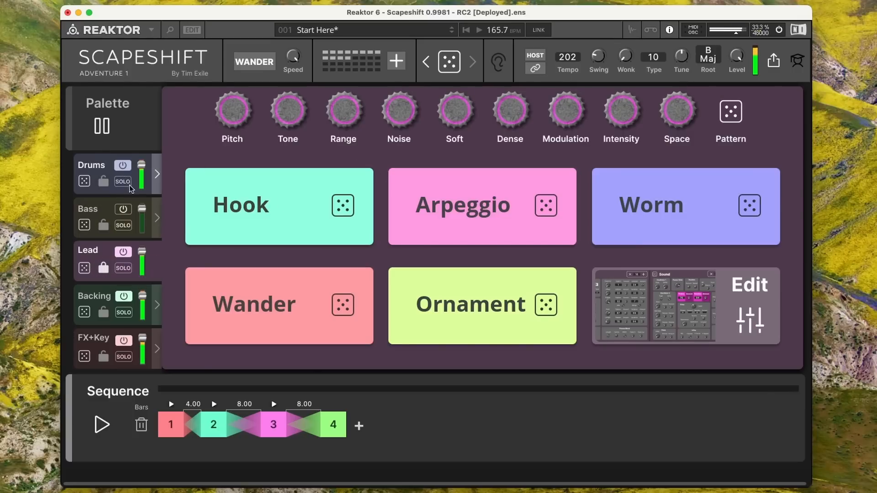
pyautogui.click(103, 170)
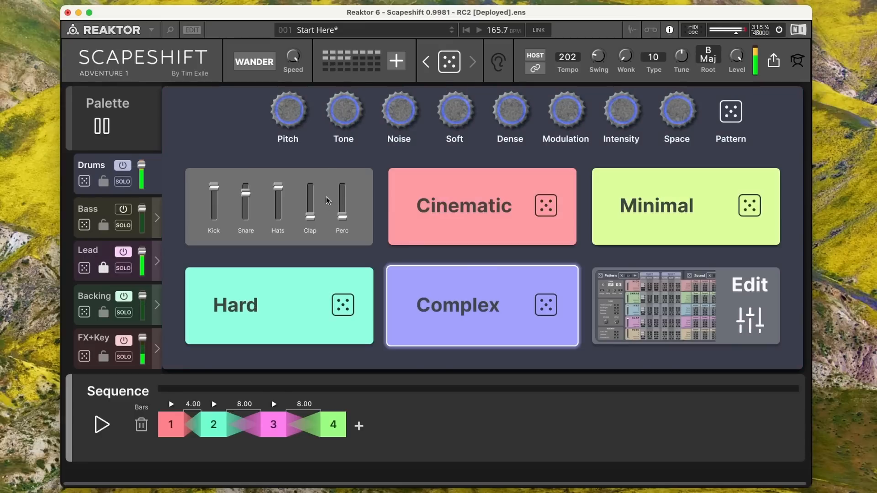
pyautogui.moveTo(338, 205); pyautogui.dragTo(337, 176)
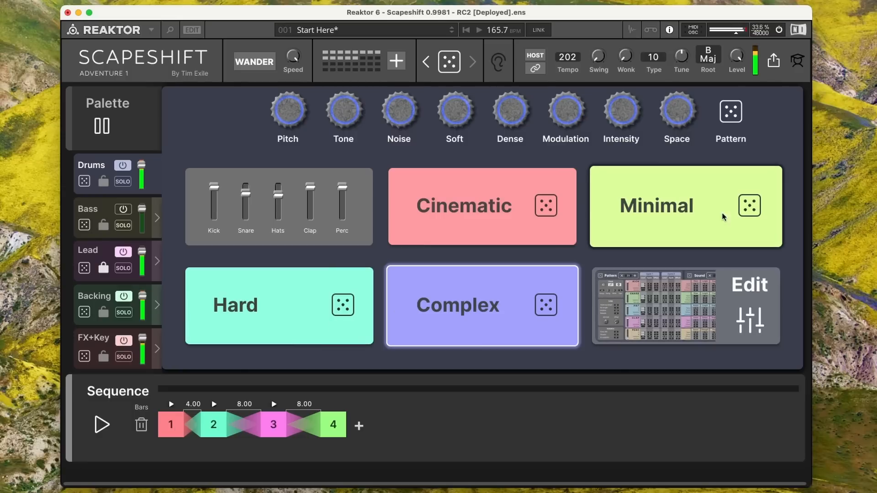
pyautogui.click(750, 205)
pyautogui.moveTo(336, 223); pyautogui.dragTo(350, 163)
pyautogui.moveTo(214, 186); pyautogui.dragTo(214, 217)
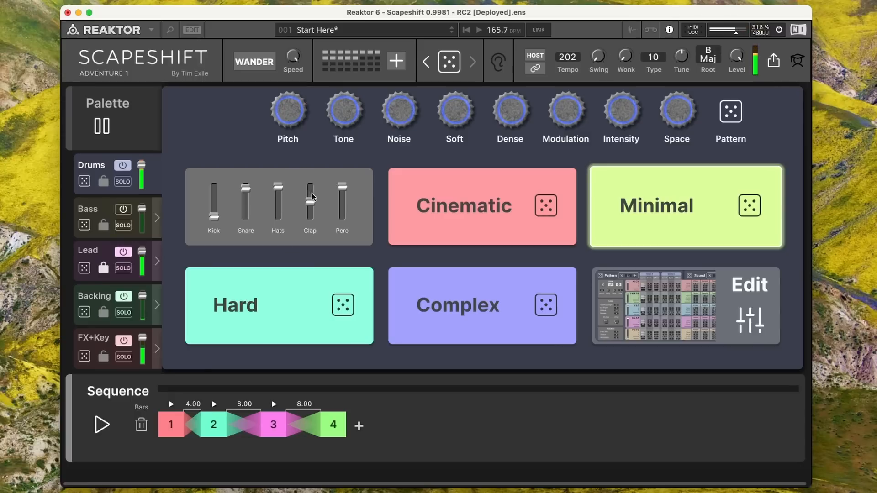
# - Randomise the Bass channel and its pattern, switch it on and reopen its detailed editor
pyautogui.click(96, 213)
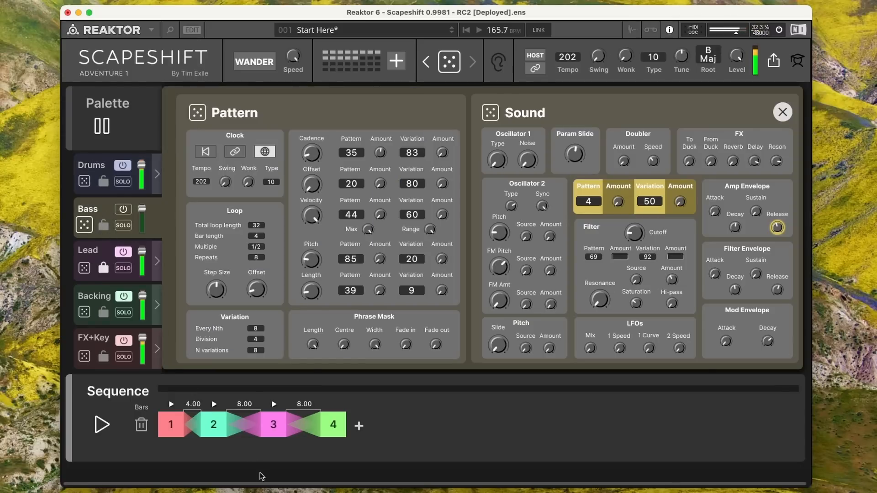
pyautogui.click(273, 425)
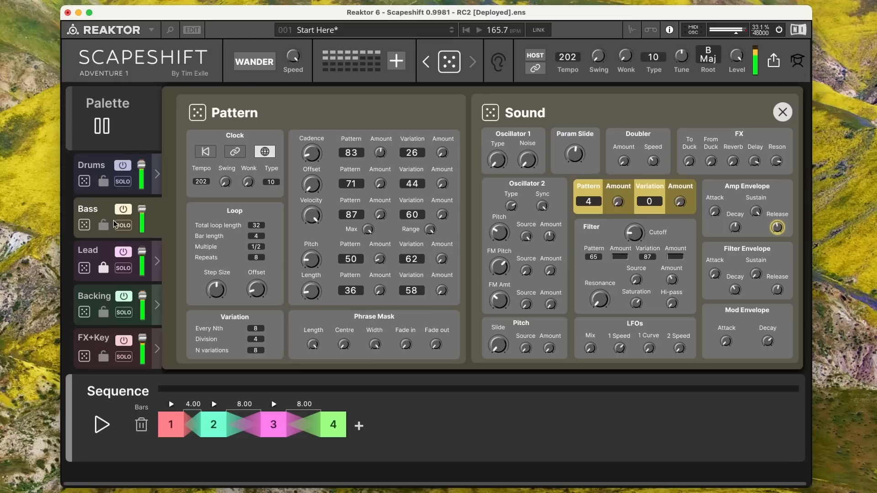
pyautogui.click(104, 214)
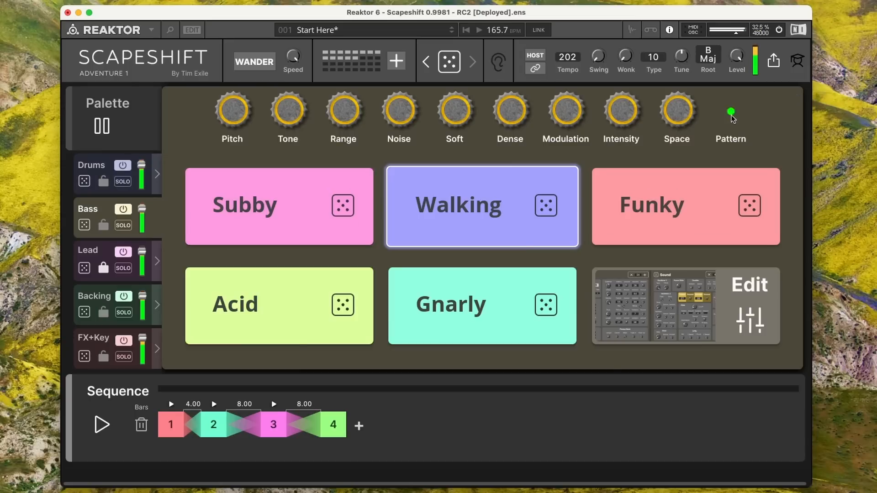
pyautogui.click(709, 333)
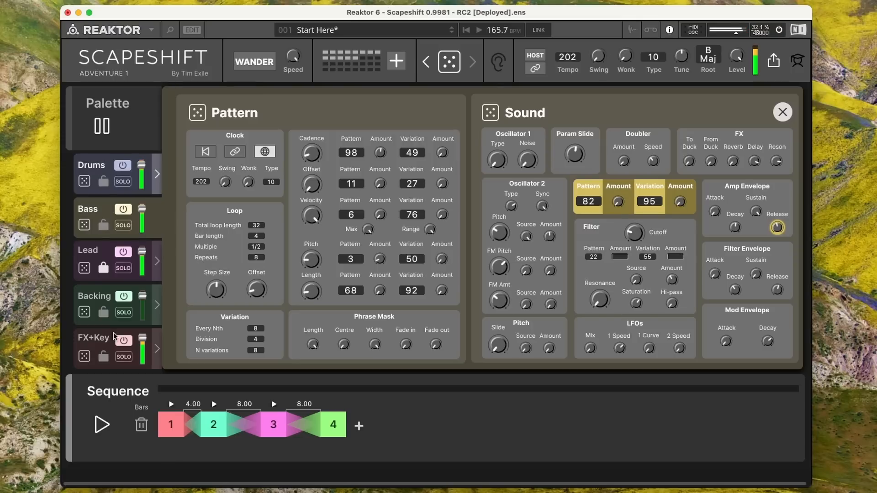
# - Raise the Kick level of the Drums channel to maximum
pyautogui.click(96, 161)
pyautogui.moveTo(216, 189); pyautogui.dragTo(263, 150)
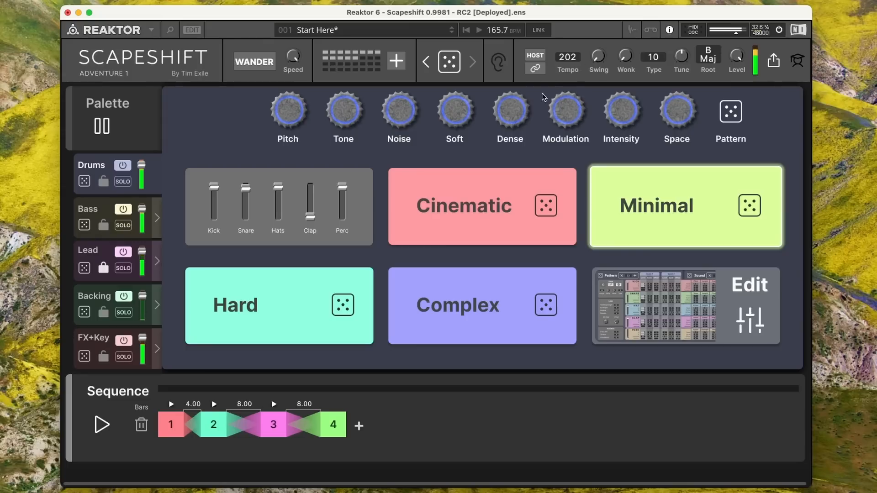
# - Look through the FX+Key, Backing, Lead, Bass and Drums pages and the Palette's theme overview
pyautogui.click(99, 341)
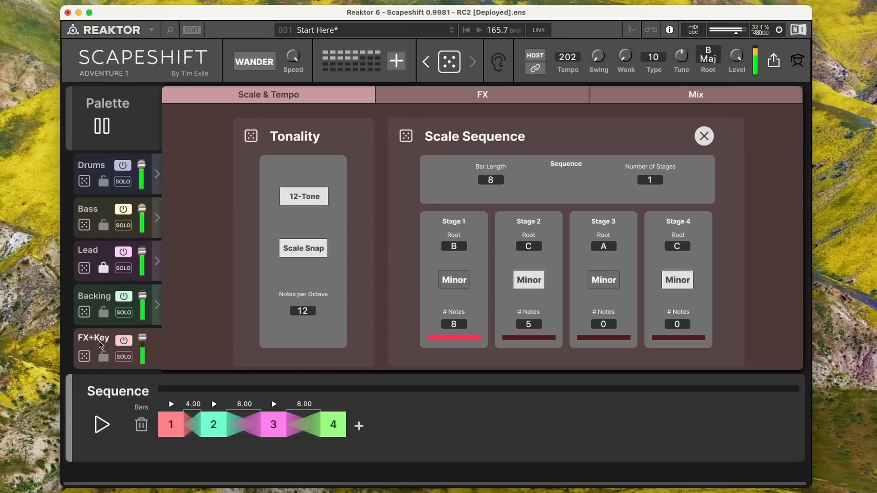
pyautogui.click(102, 296)
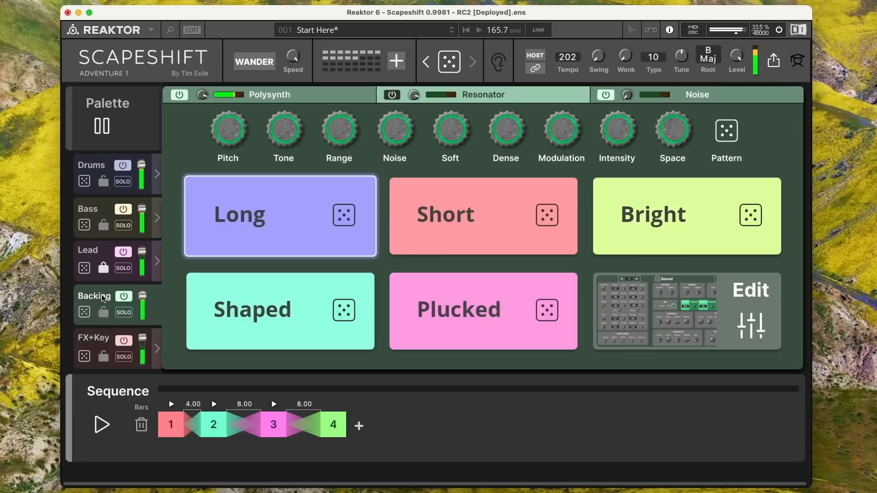
pyautogui.click(88, 254)
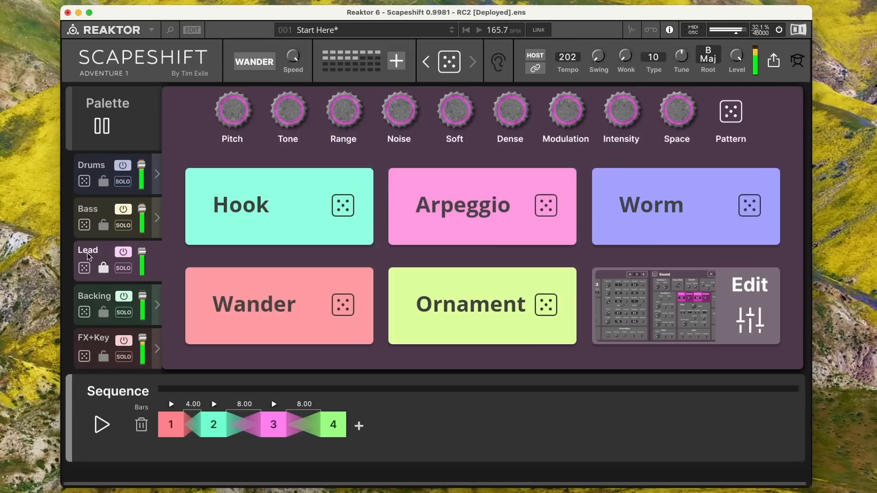
pyautogui.click(101, 204)
pyautogui.click(103, 167)
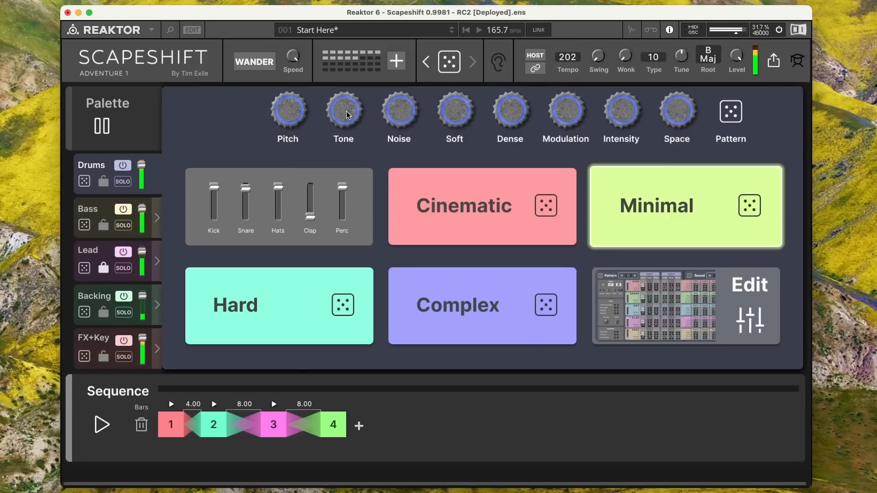
pyautogui.click(121, 100)
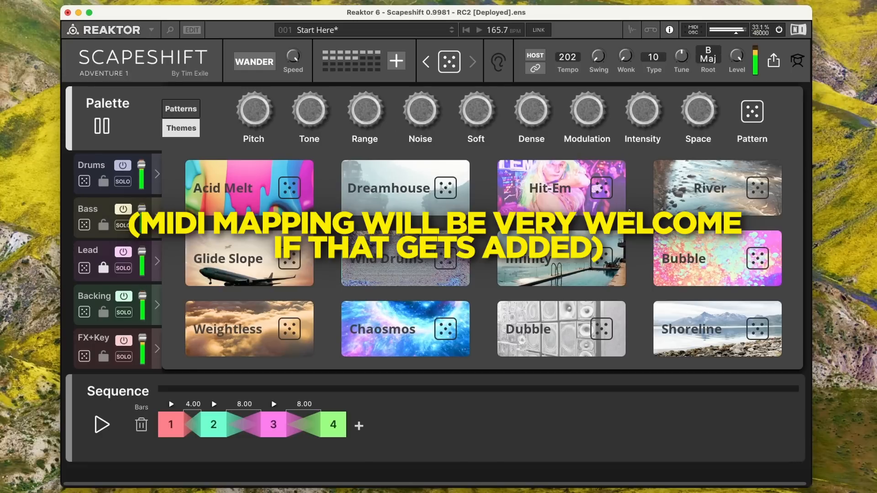
pyautogui.click(95, 184)
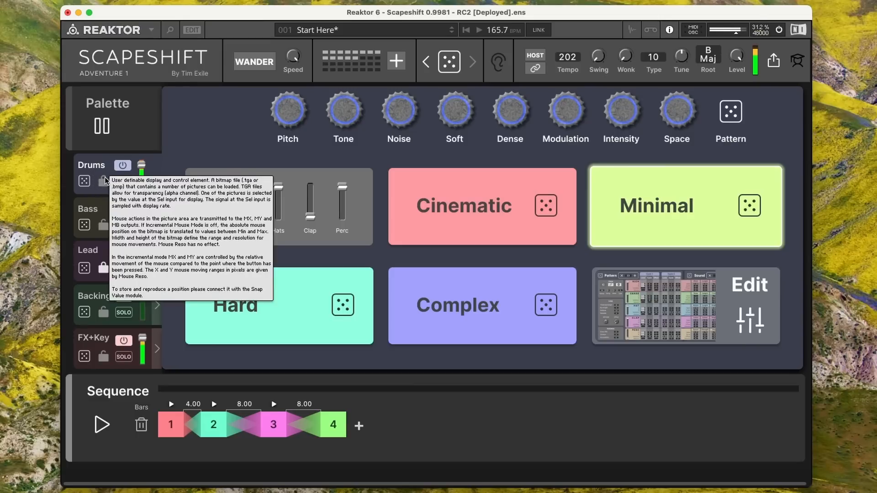
pyautogui.click(143, 120)
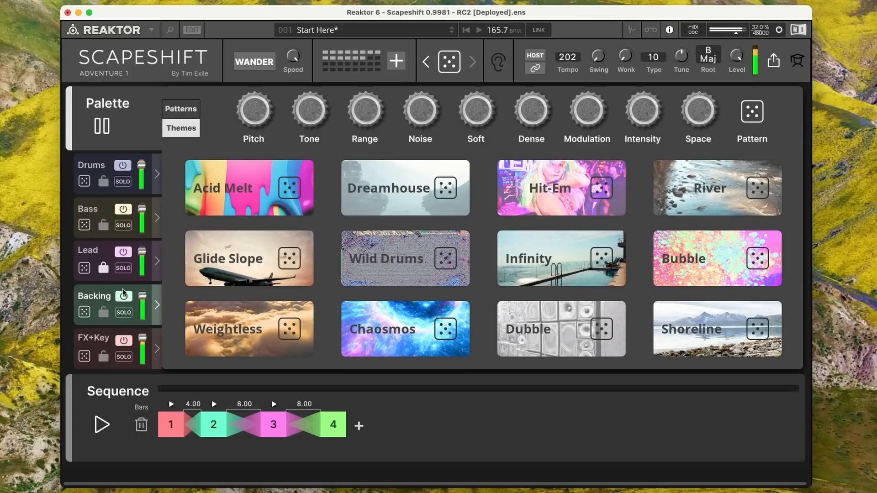
# - Raise the Backing Resonator's Input Double to maximum, switch the Resonator on and open the Polysynth editor
pyautogui.click(87, 297)
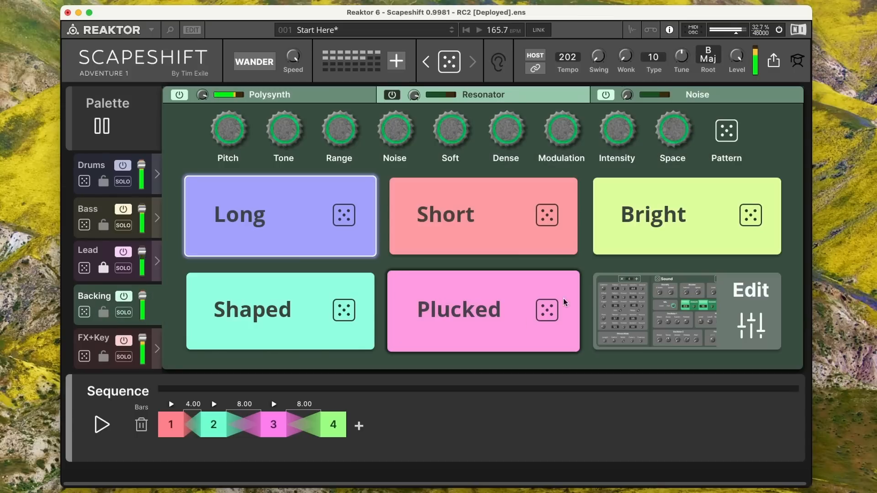
pyautogui.click(667, 275)
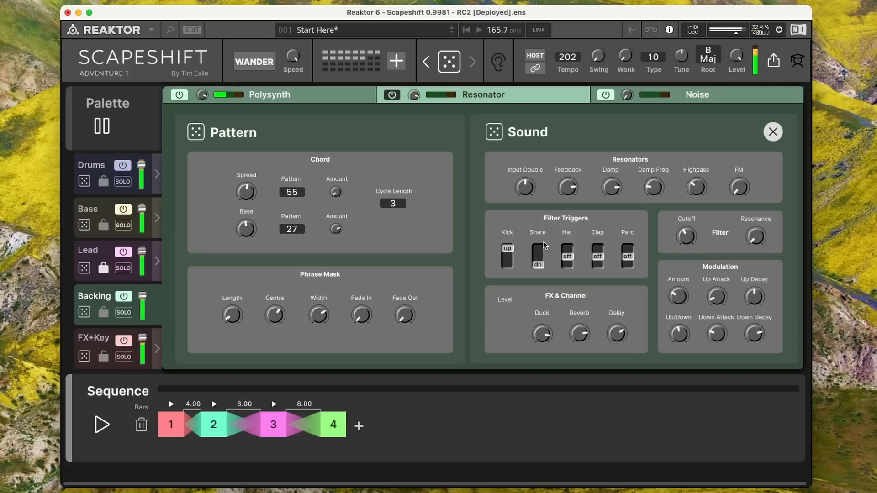
pyautogui.moveTo(531, 191); pyautogui.dragTo(481, 84)
pyautogui.click(392, 95)
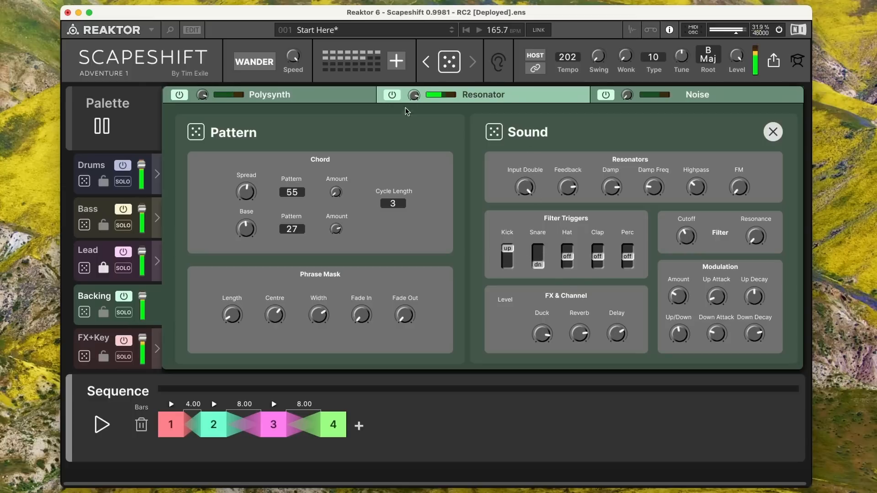
pyautogui.click(310, 100)
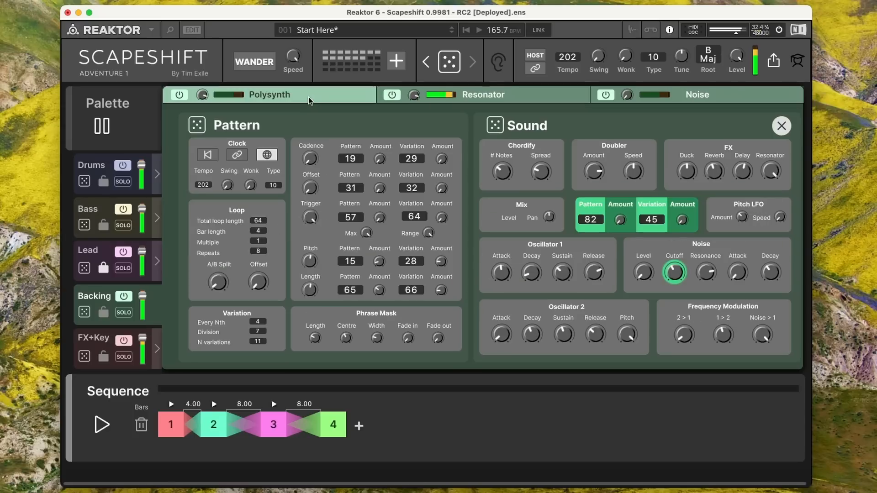
# - Switch off the Drums channel and raise Oscillator 2's Release in the Backing channel's Polysynth editor
pyautogui.click(96, 169)
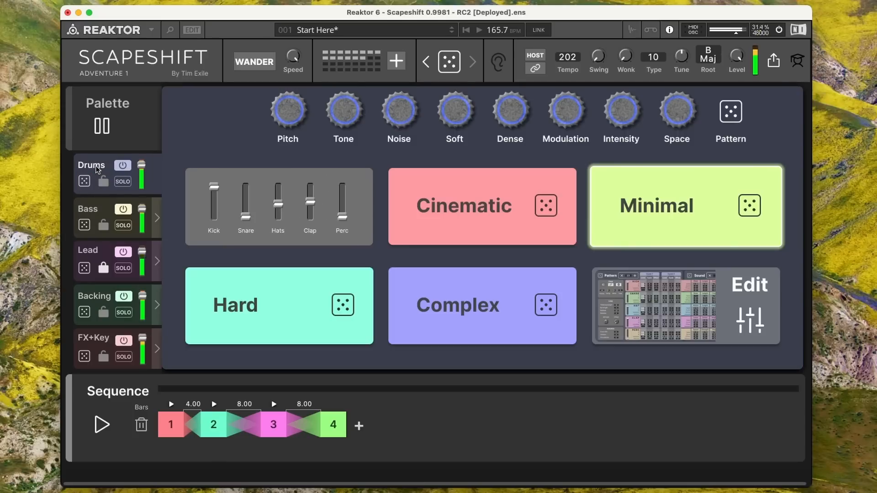
pyautogui.click(122, 167)
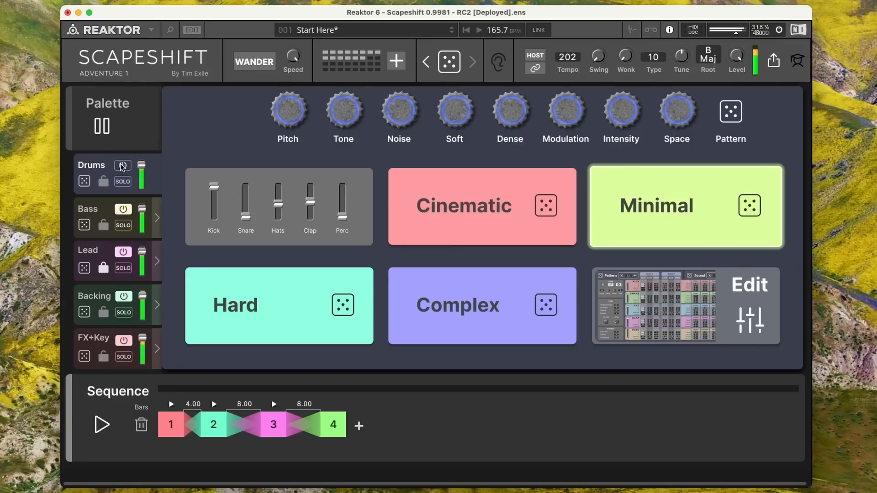
pyautogui.click(110, 298)
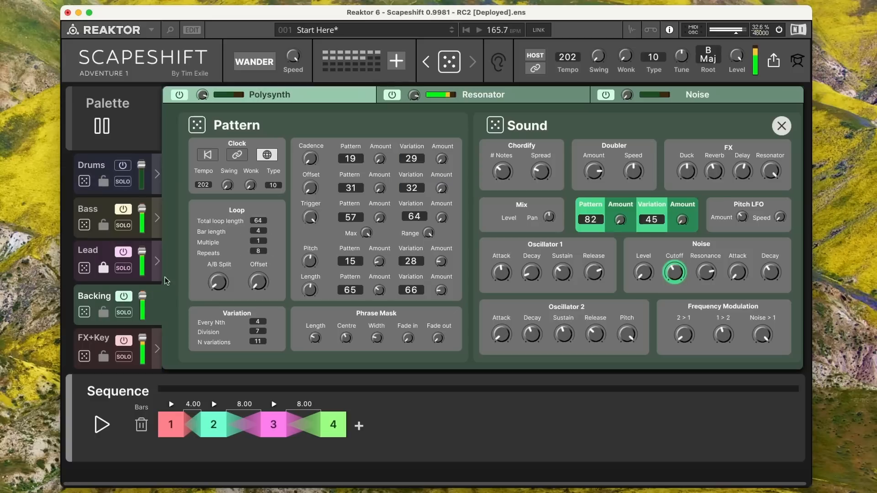
pyautogui.click(781, 127)
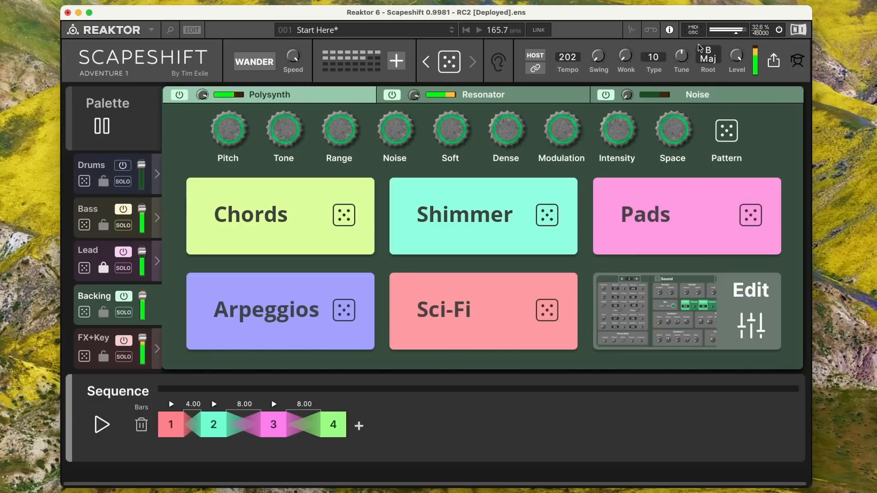
pyautogui.click(659, 306)
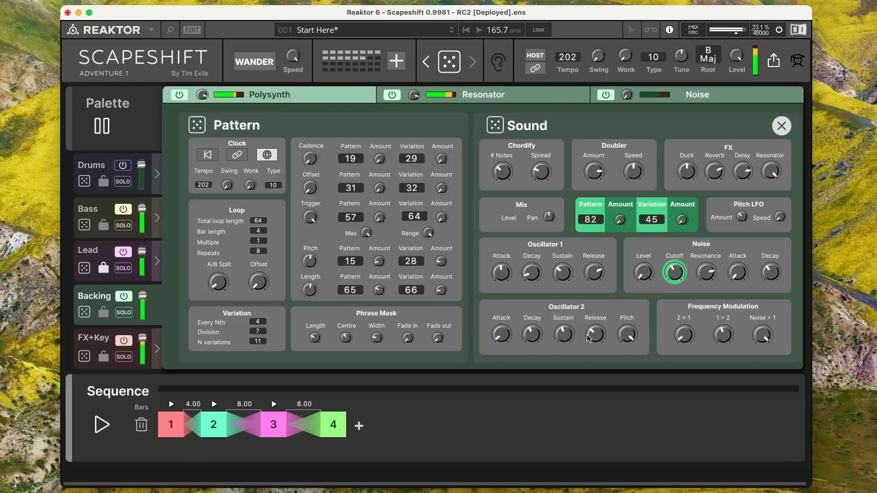
pyautogui.moveTo(589, 339); pyautogui.dragTo(599, 306)
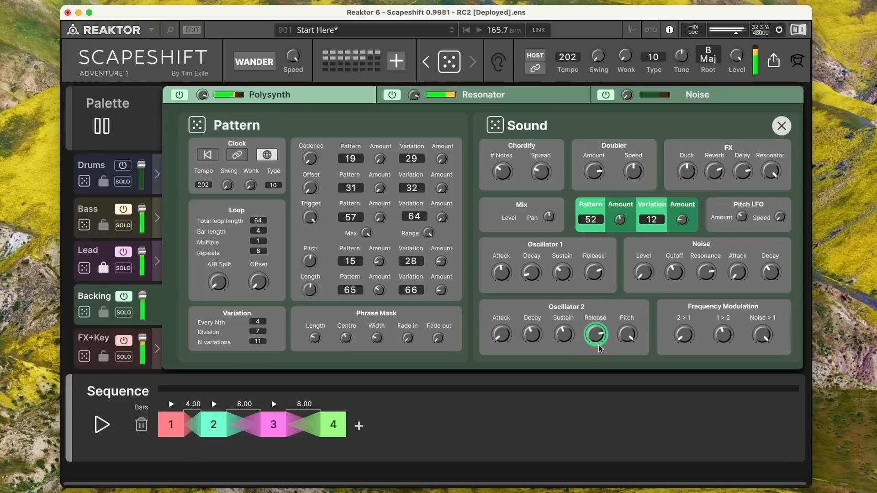
# - Review the Backing channel's Resonator settings, each channel's page and the Palette's theme overview
pyautogui.click(526, 94)
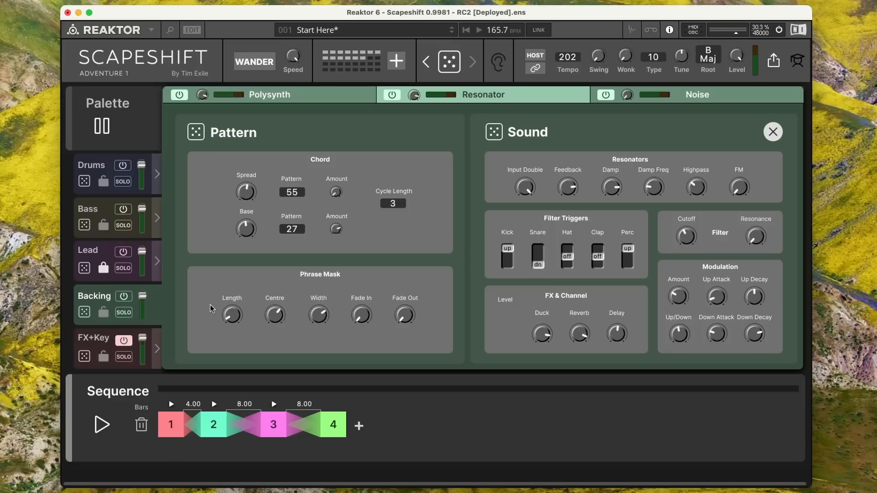
pyautogui.click(105, 167)
pyautogui.click(111, 112)
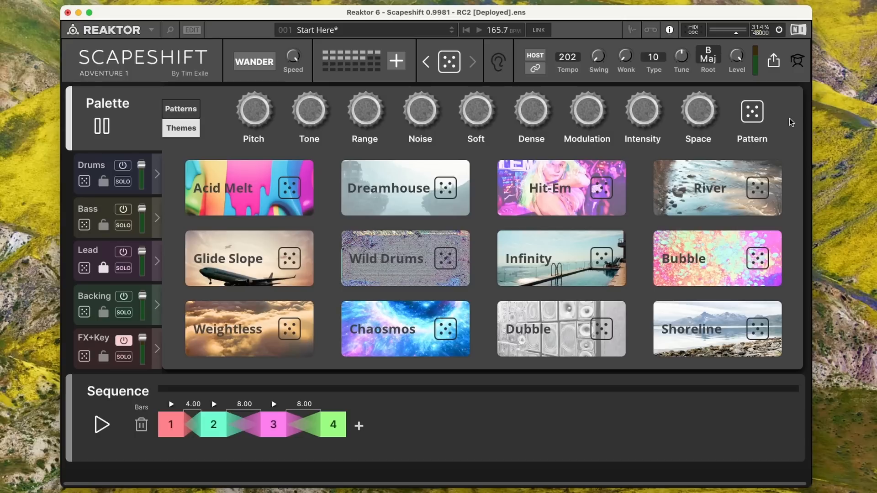
pyautogui.click(86, 169)
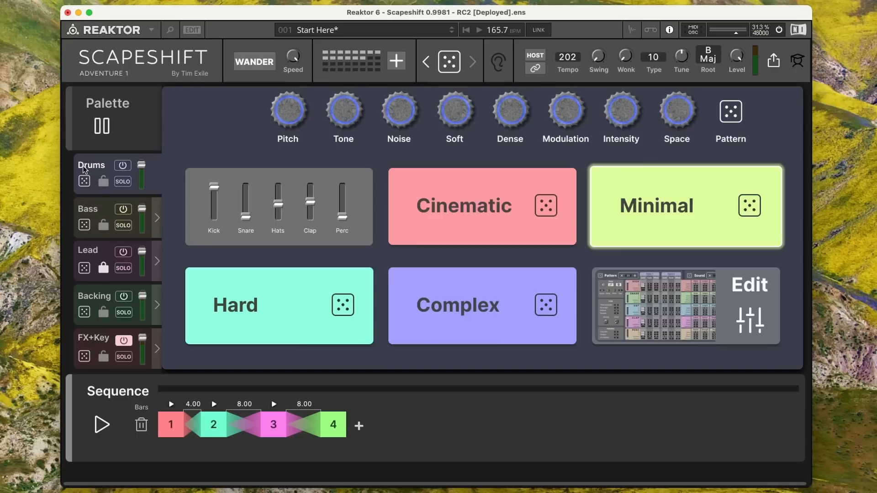
pyautogui.click(94, 201)
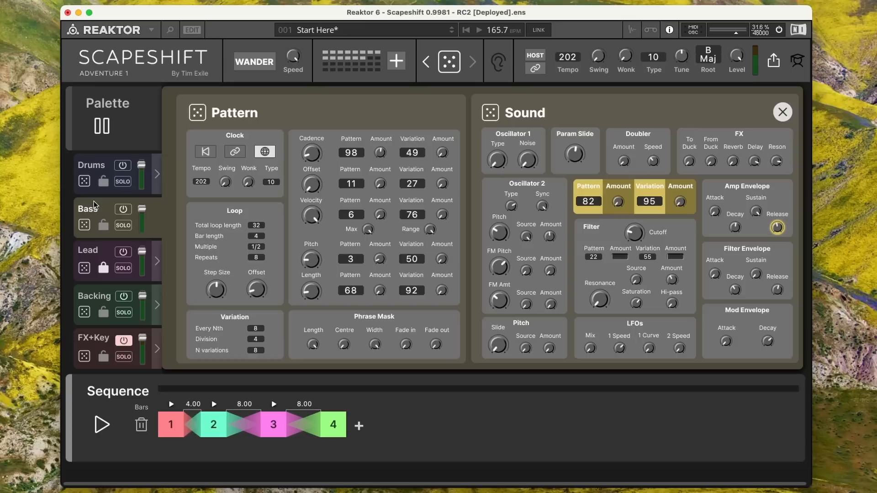
pyautogui.click(95, 265)
pyautogui.click(94, 299)
pyautogui.click(94, 341)
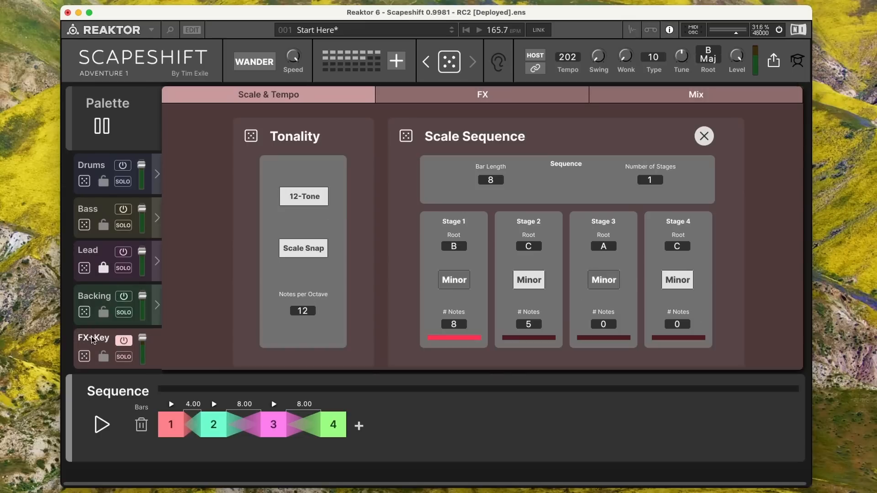
pyautogui.click(94, 258)
pyautogui.click(92, 200)
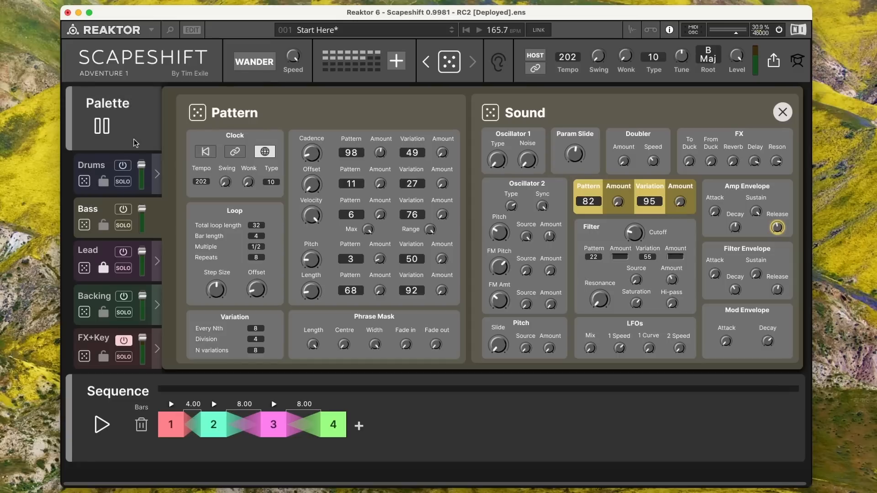
pyautogui.click(109, 165)
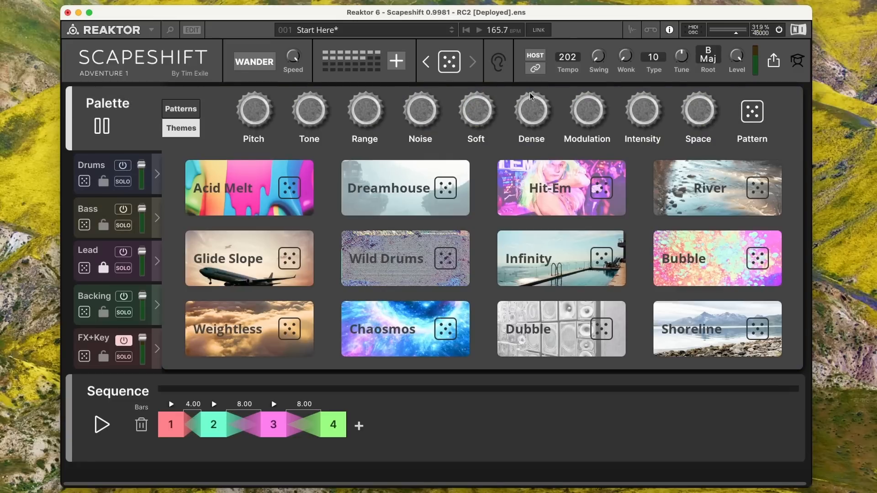